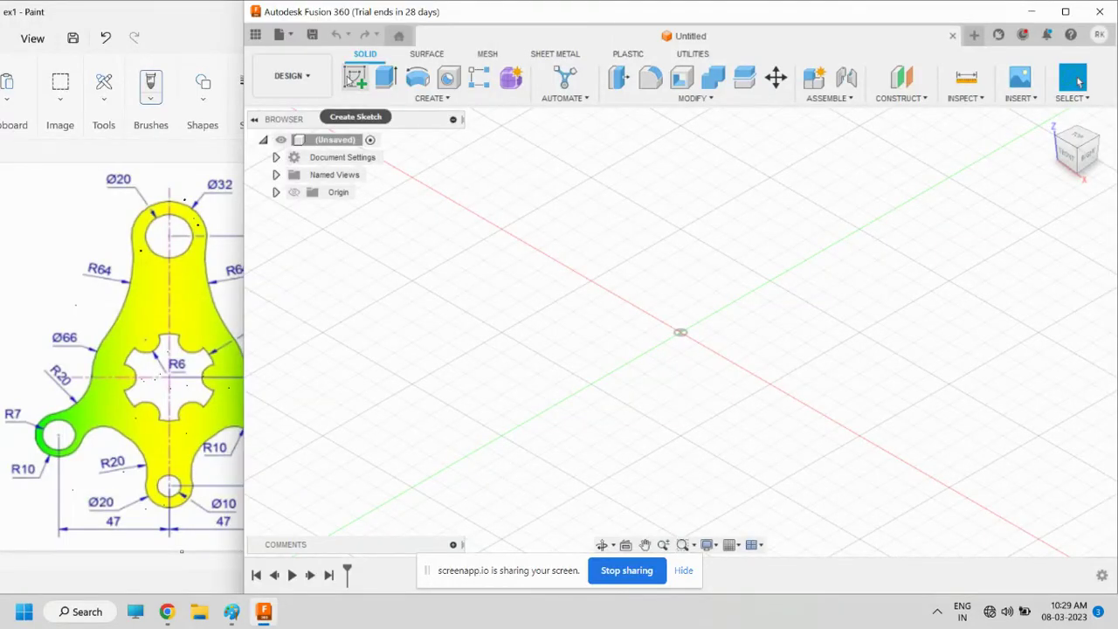
Start a new sketch on the vertical origin plane, viewed from the right
click(354, 77)
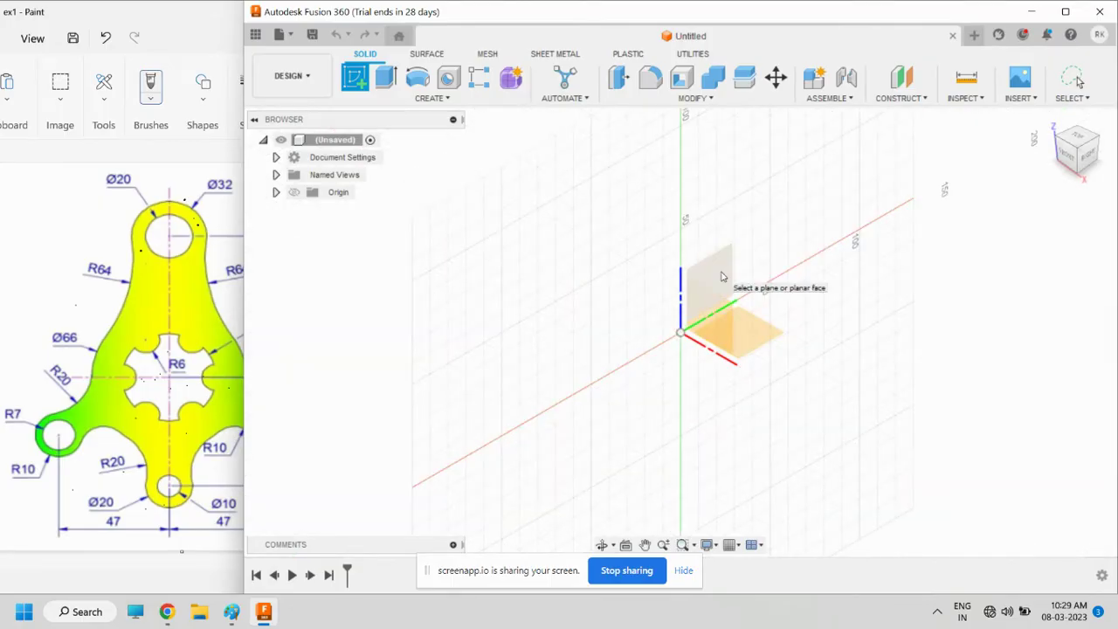
click(721, 277)
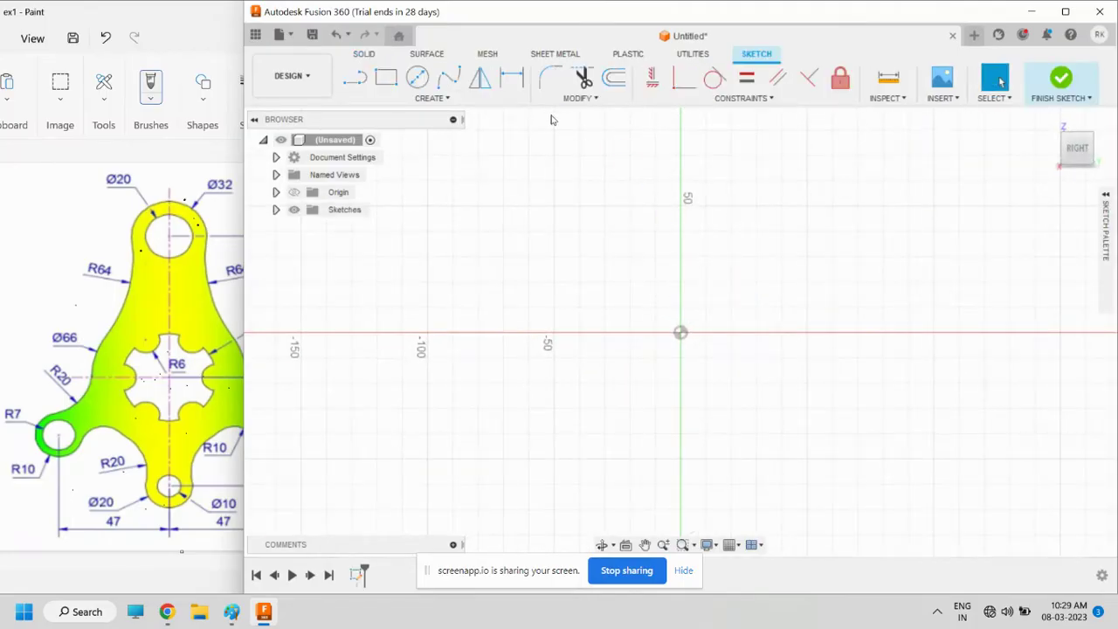
Draw a vertical line from above the origin to below it
click(353, 87)
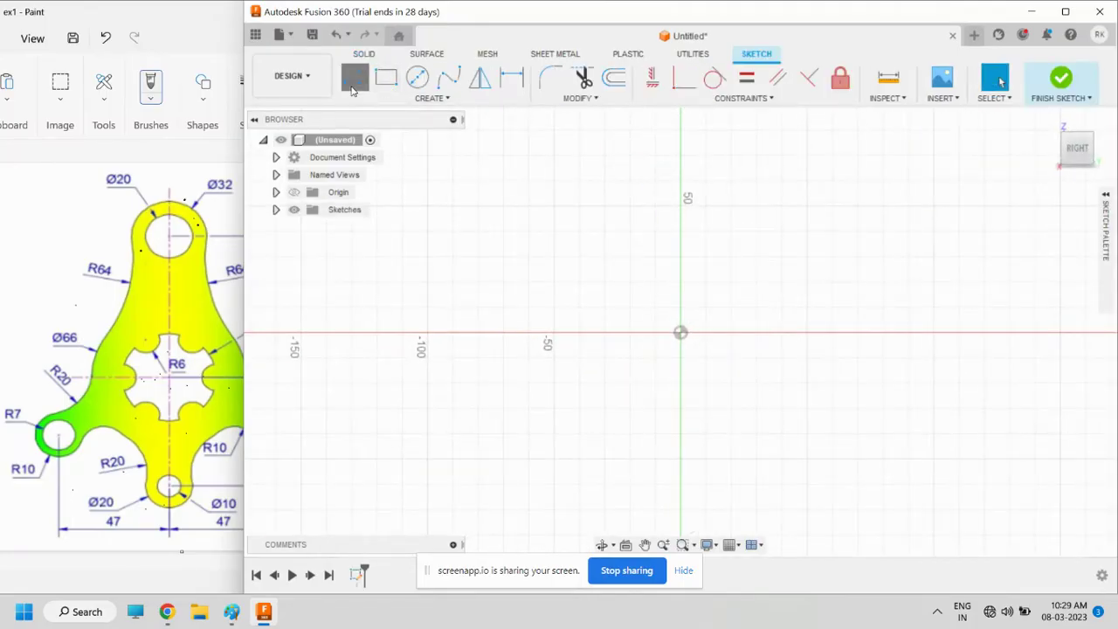
click(685, 132)
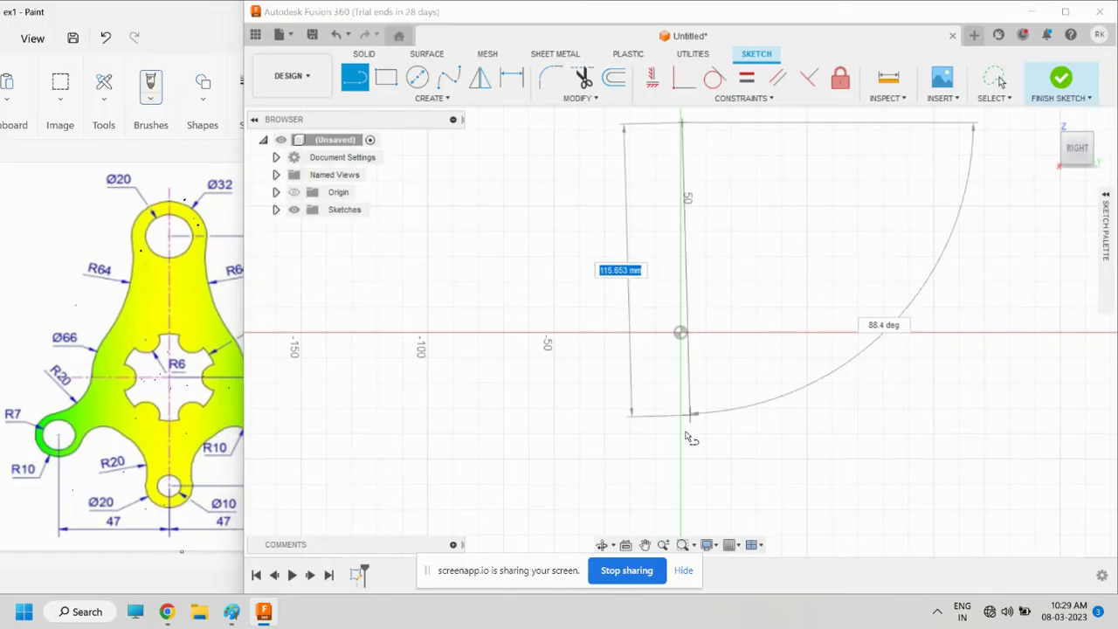
click(681, 516)
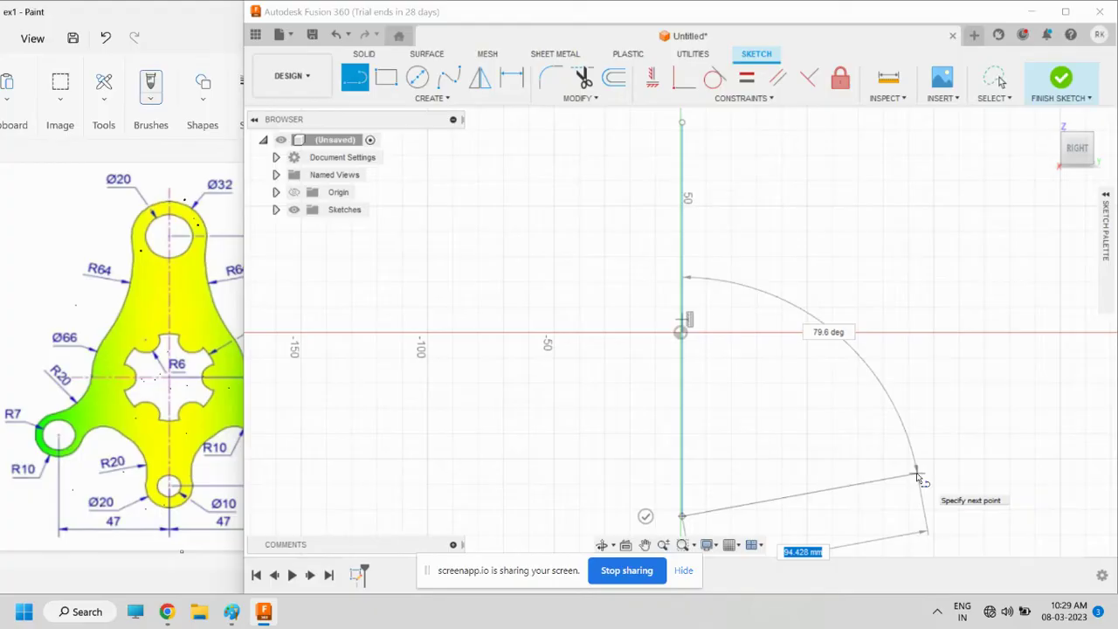
key(Escape)
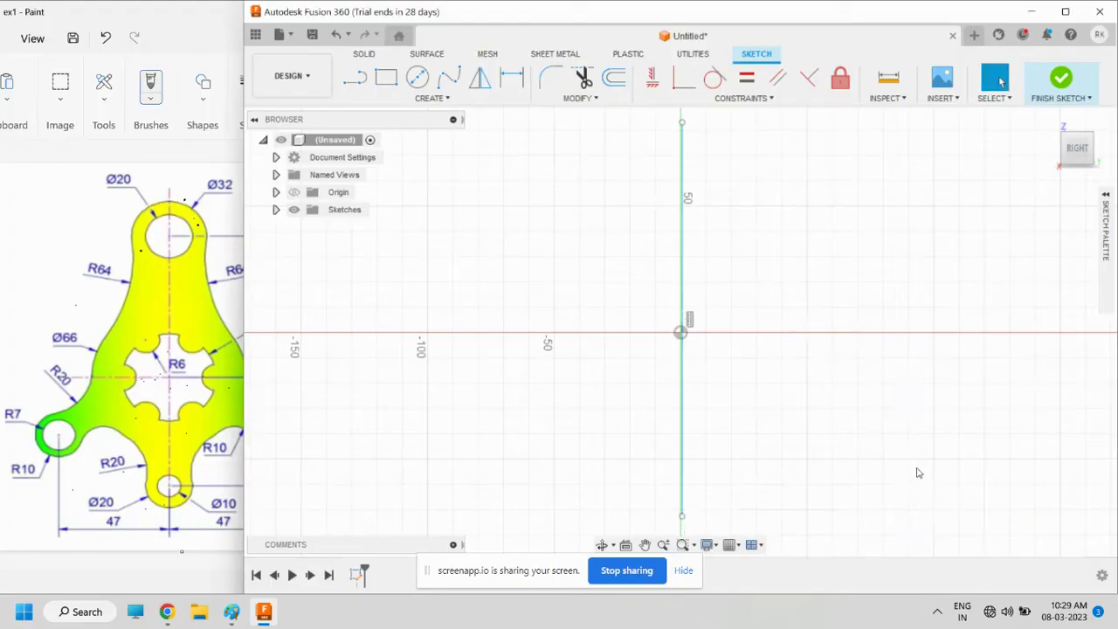
click(916, 467)
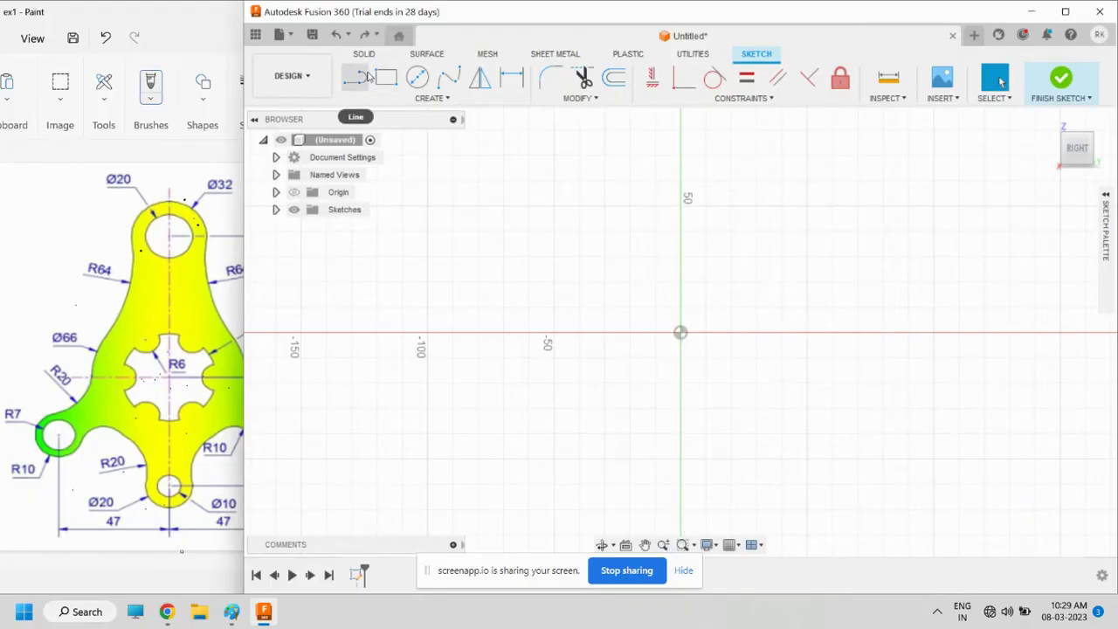
click(355, 77)
click(681, 130)
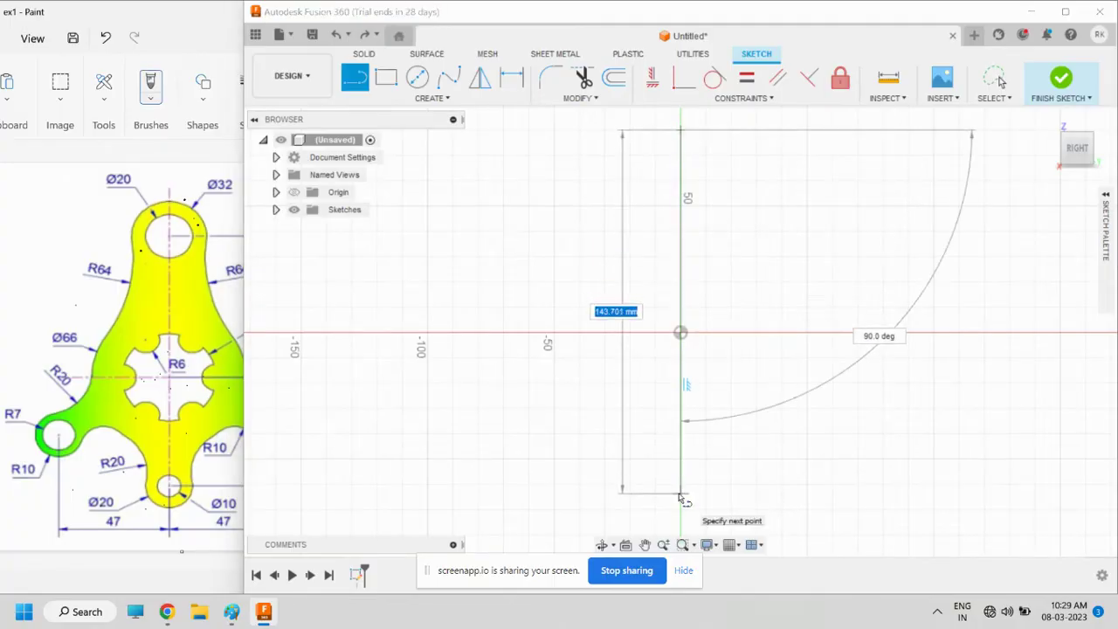
click(680, 495)
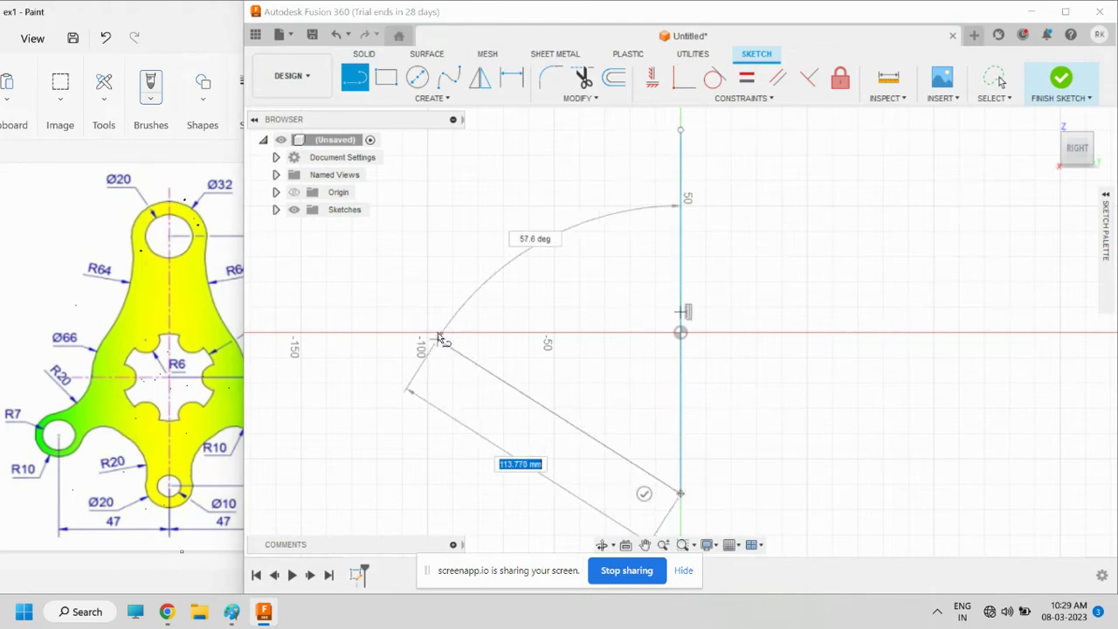
key(Escape)
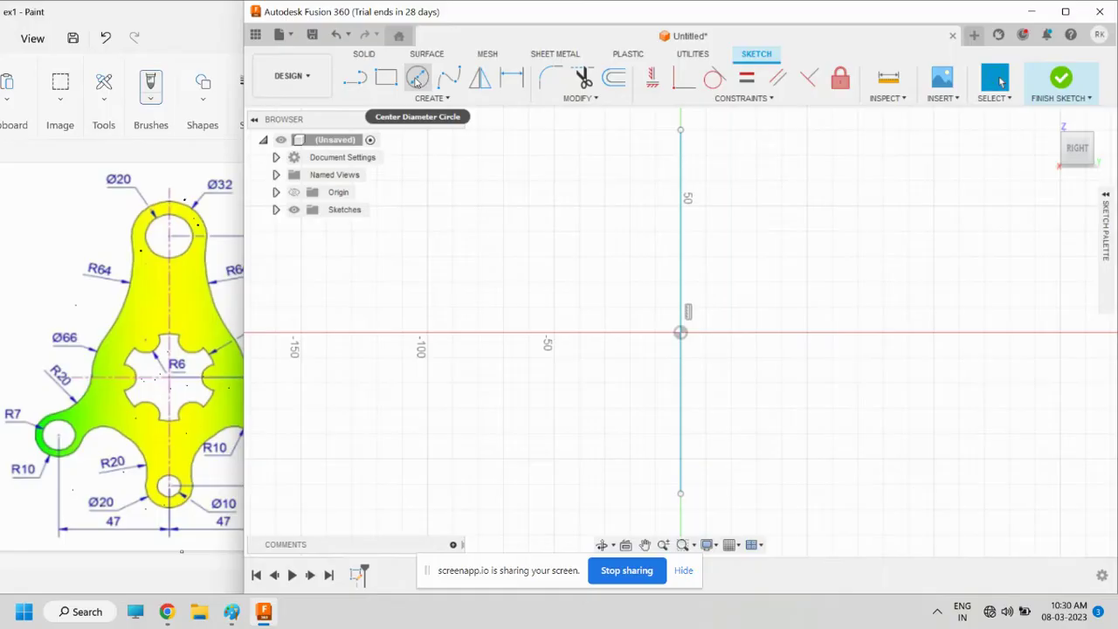
Draw concentric circle pairs at the top (inner Ø20) and at the origin (inner Ø40)
click(417, 79)
click(680, 186)
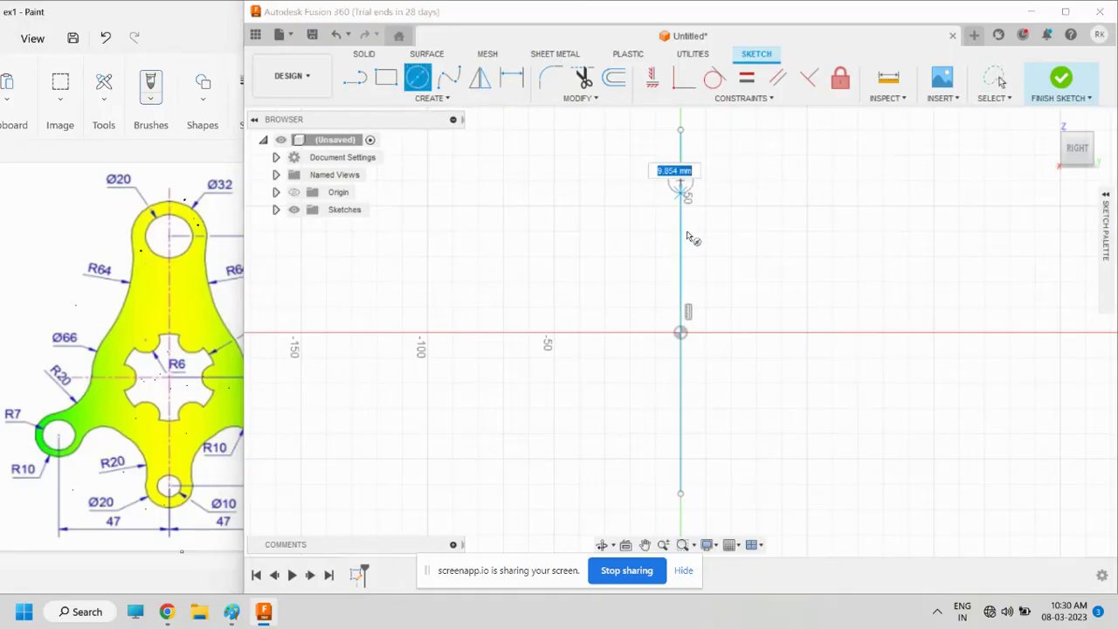
click(689, 236)
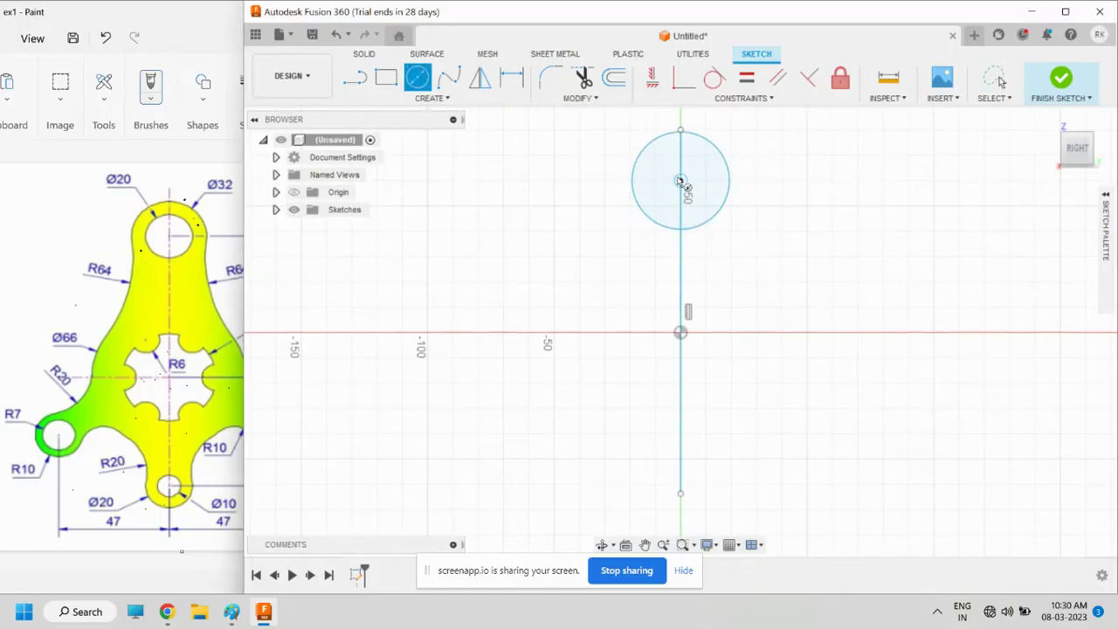
click(681, 180)
text(20)
key(Return)
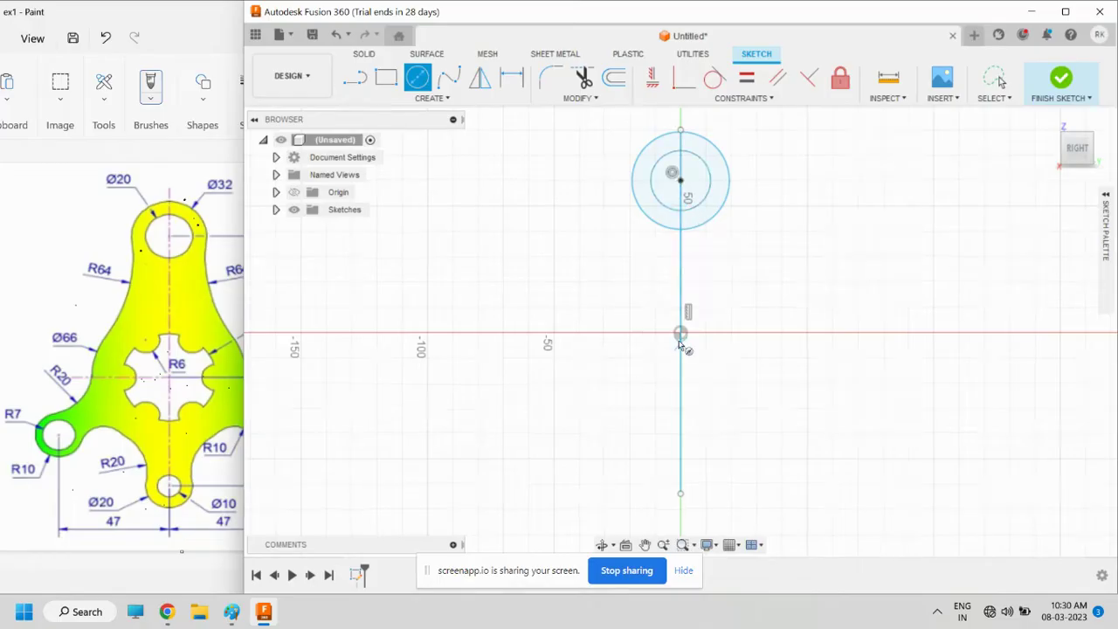
click(680, 333)
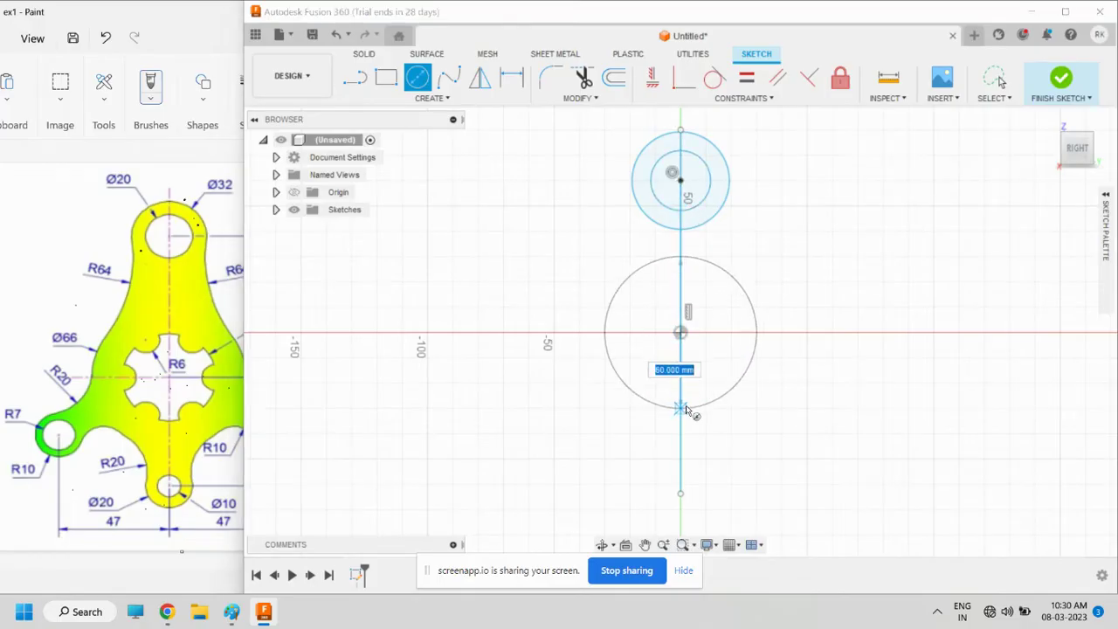
click(690, 408)
click(680, 333)
text(40)
key(Return)
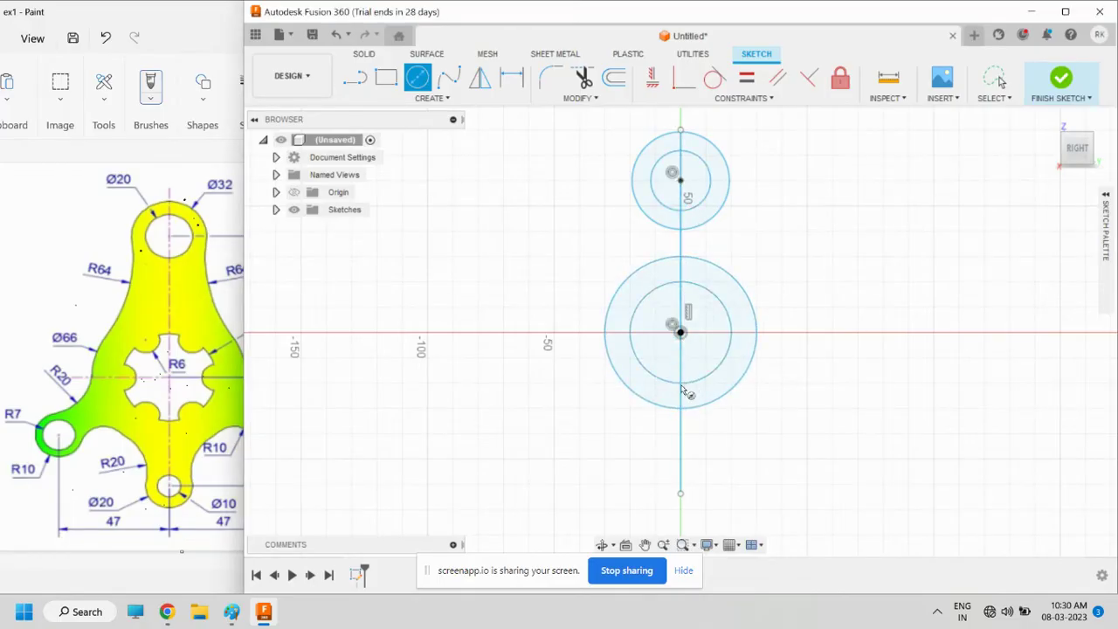
Draw concentric circle pairs at the lower left (inner Ø20) and line bottom (inner Ø10)
click(528, 459)
click(484, 427)
click(529, 458)
key(Return)
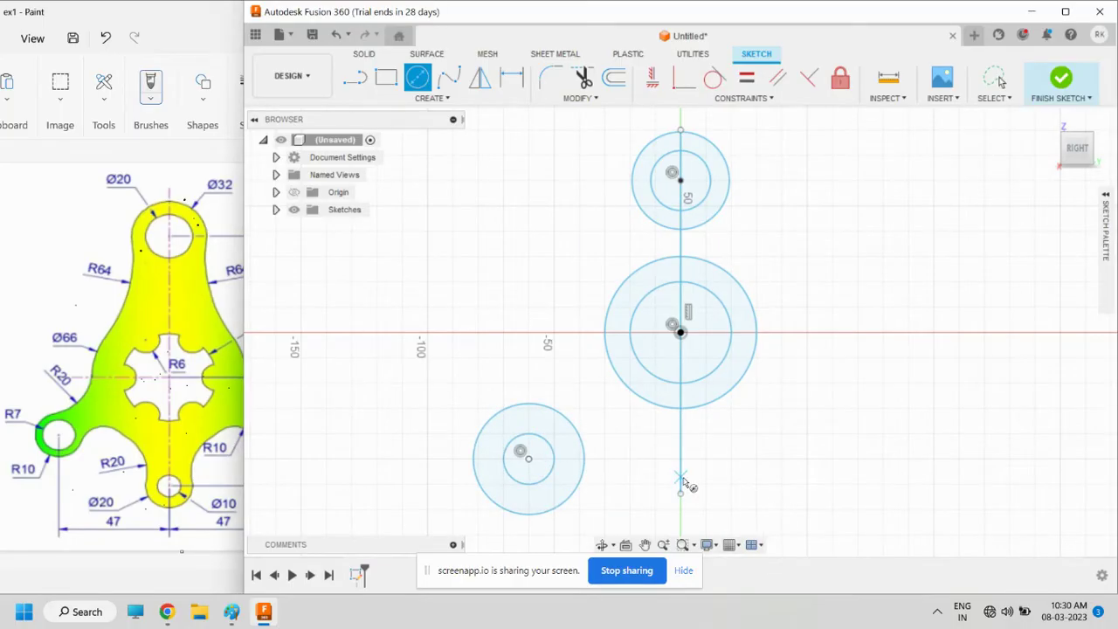
click(681, 477)
key(Return)
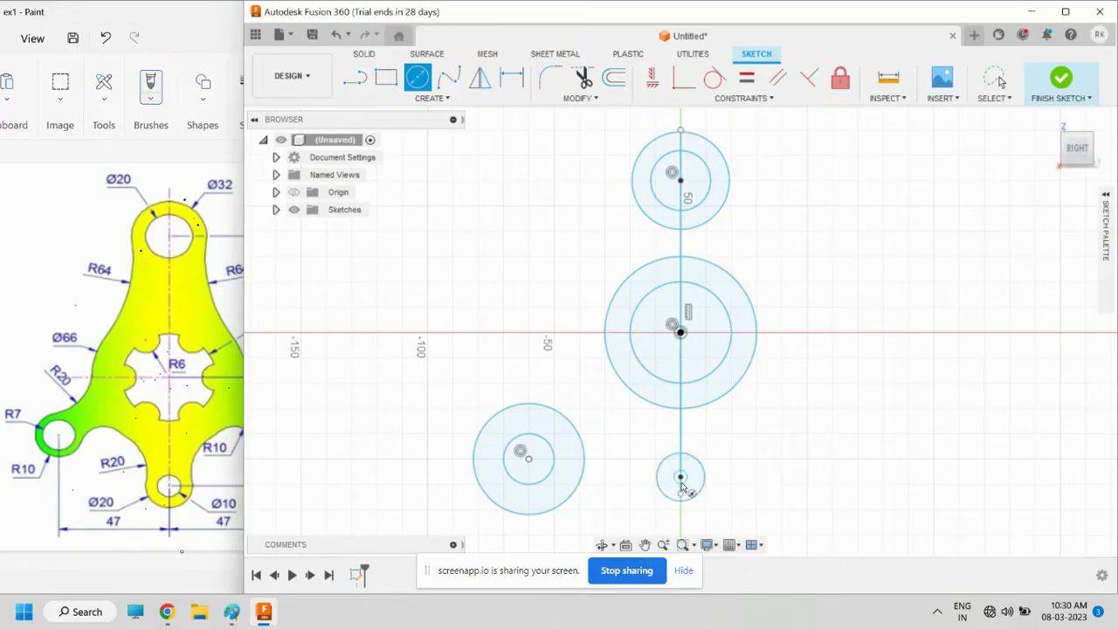
click(680, 476)
text(10)
key(Return)
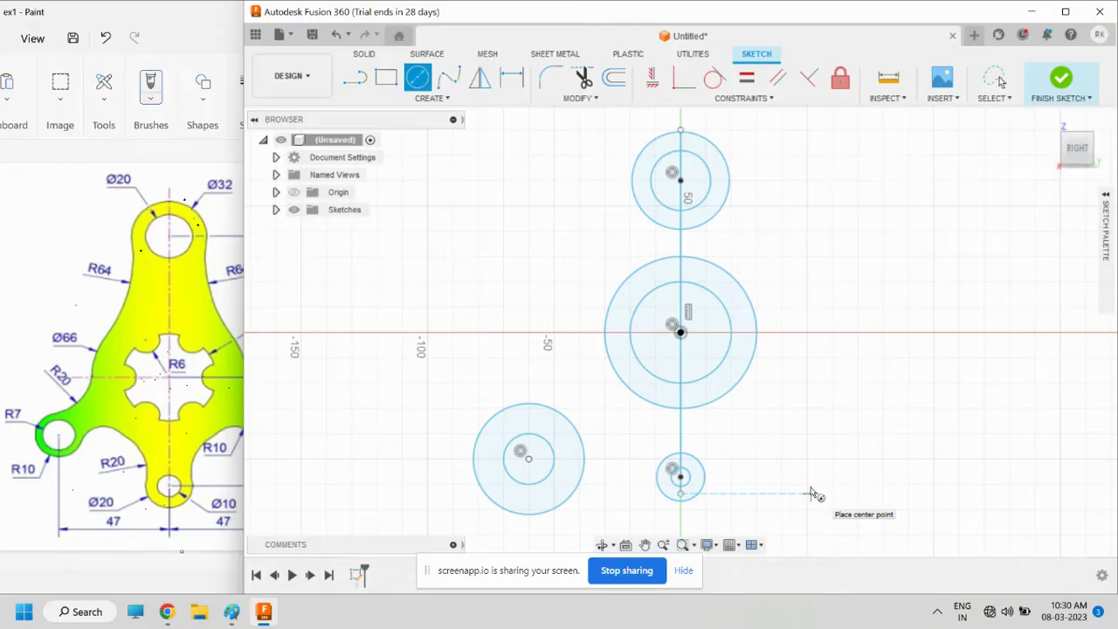
key(Escape)
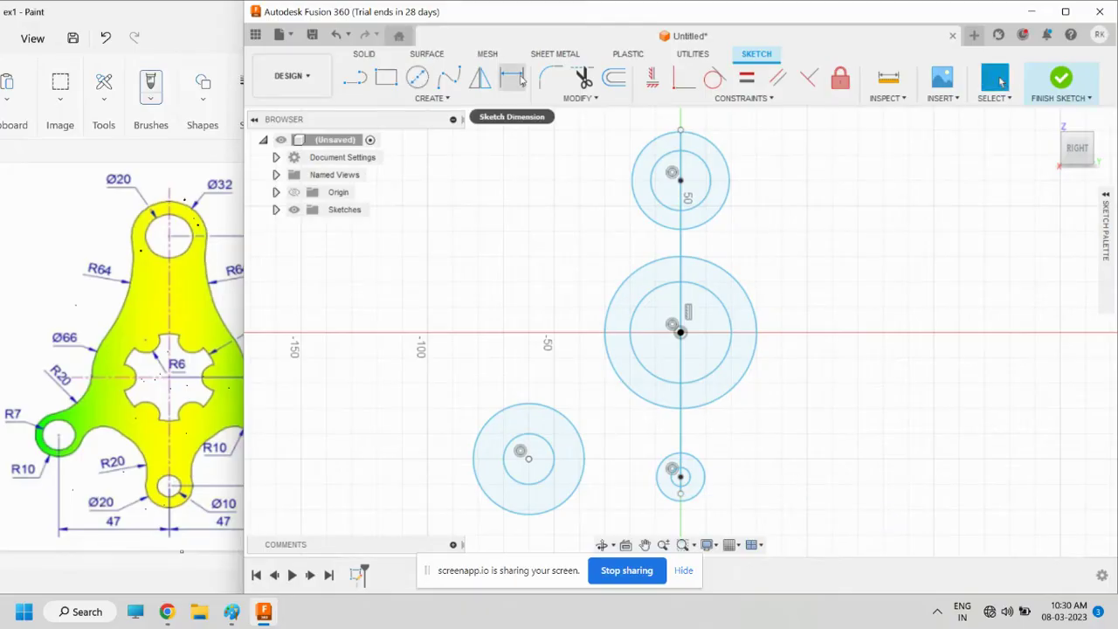
Dimension the vertical distance between the top and centre circle centres as 65 mm
click(519, 80)
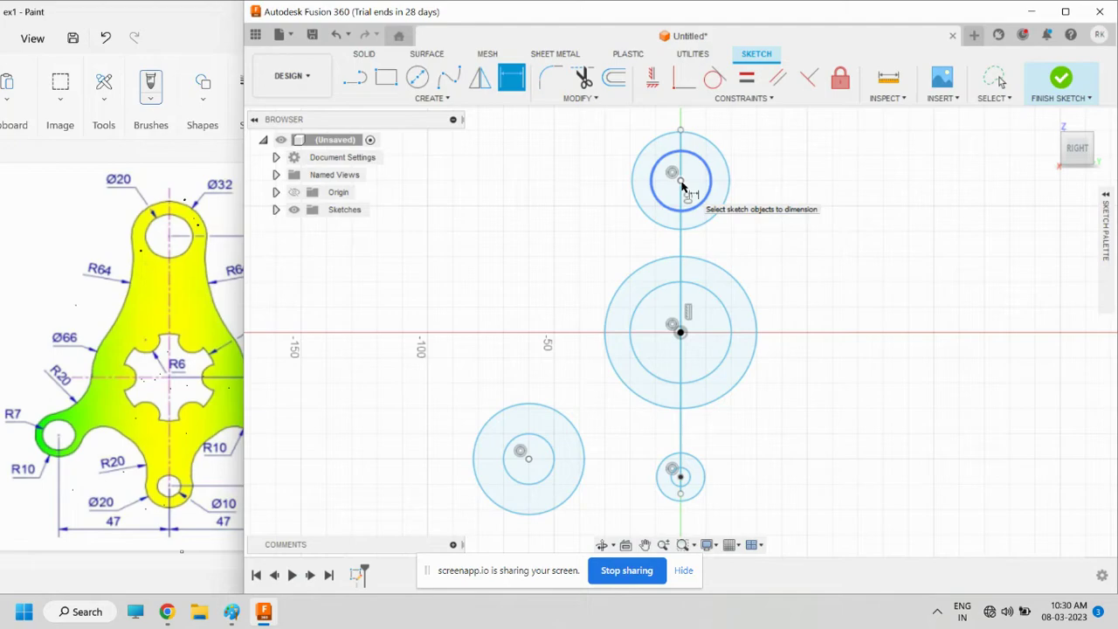
click(681, 182)
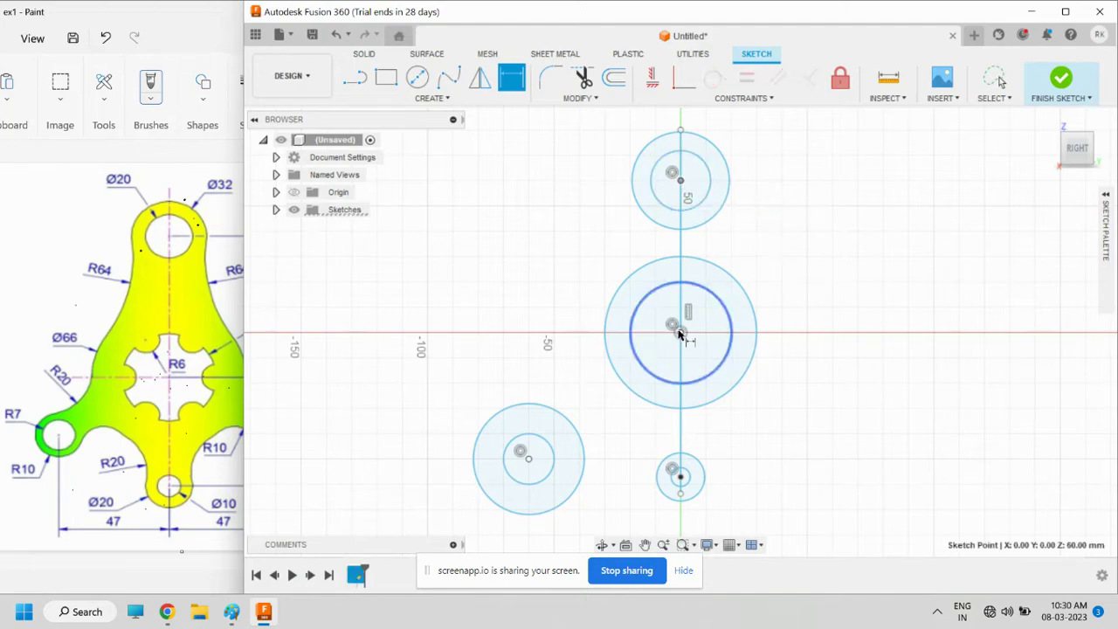
click(680, 332)
click(236, 234)
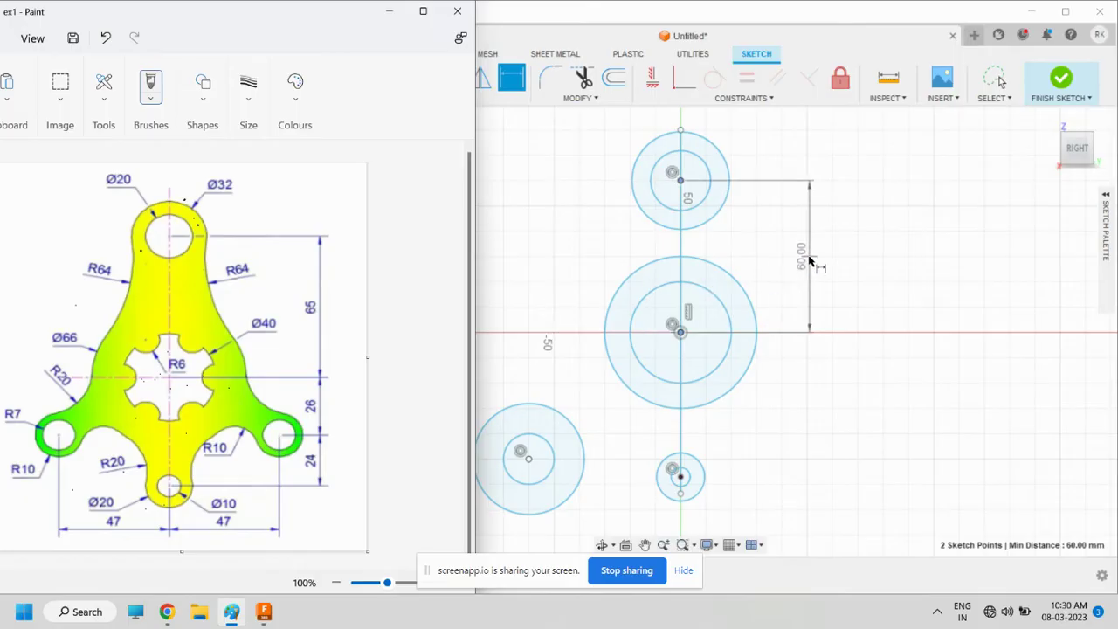
click(808, 264)
text(65)
key(Return)
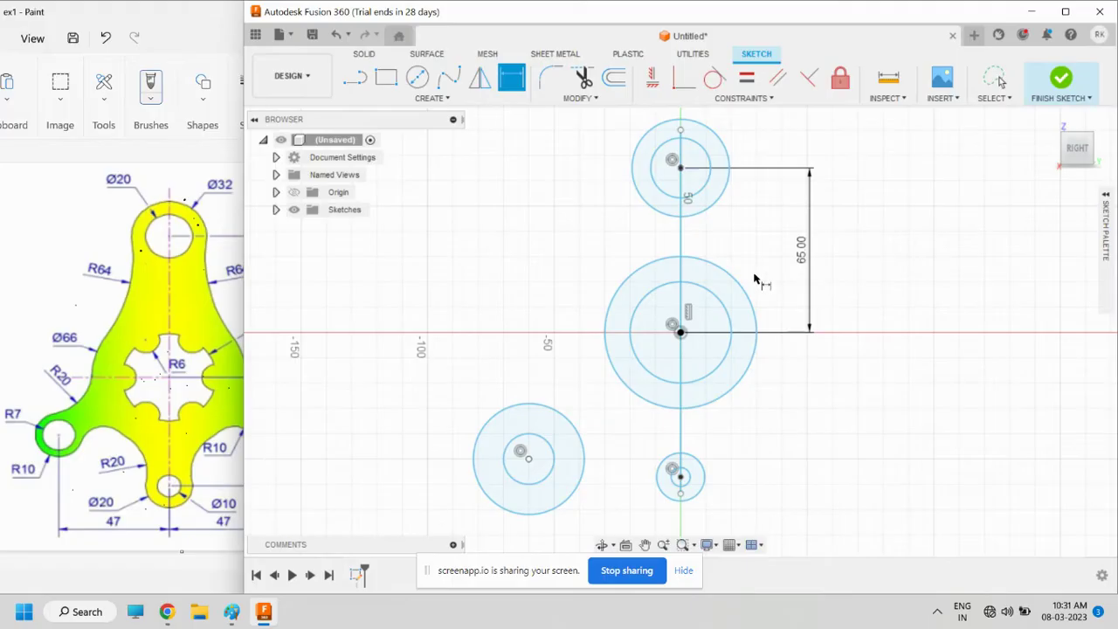
click(718, 208)
Dimension the top circles to Ø32 outer and Ø20 inner
click(767, 138)
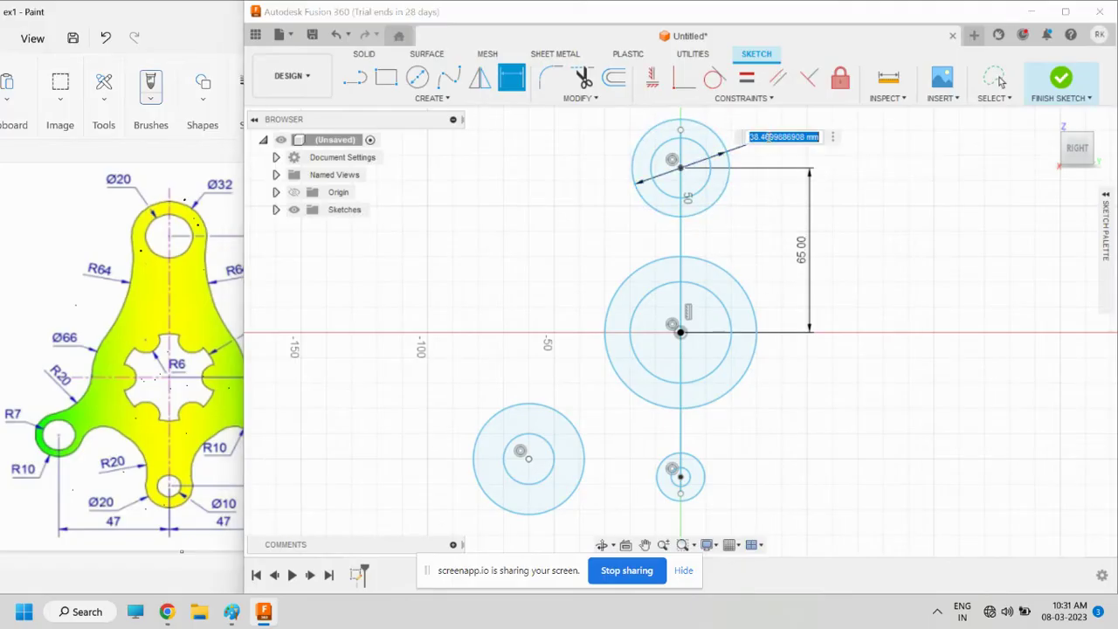
text(32)
key(Return)
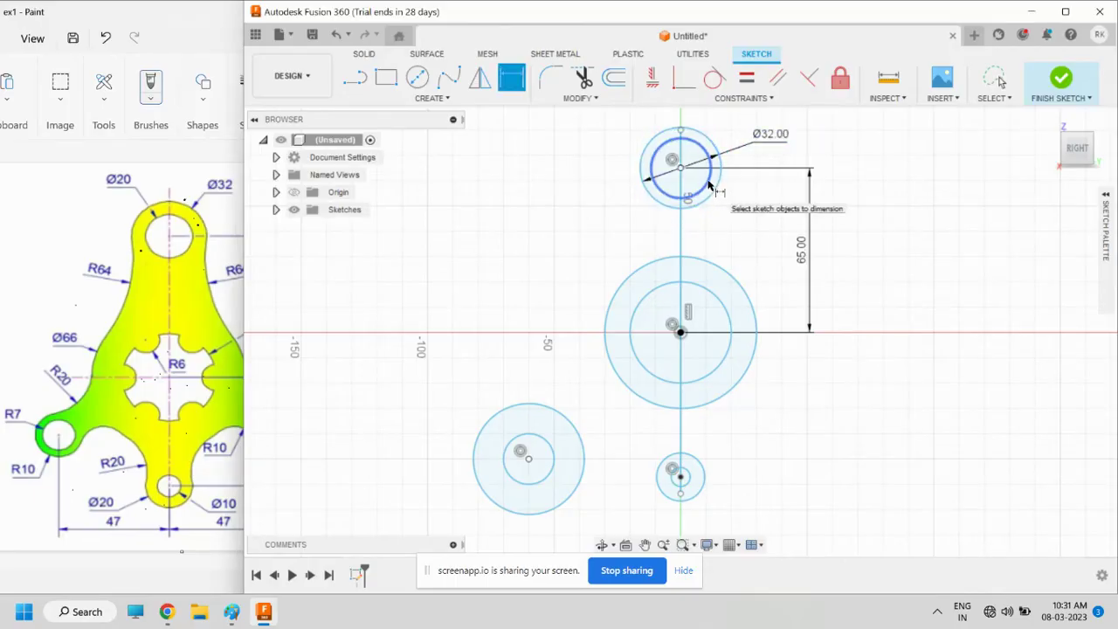
click(709, 186)
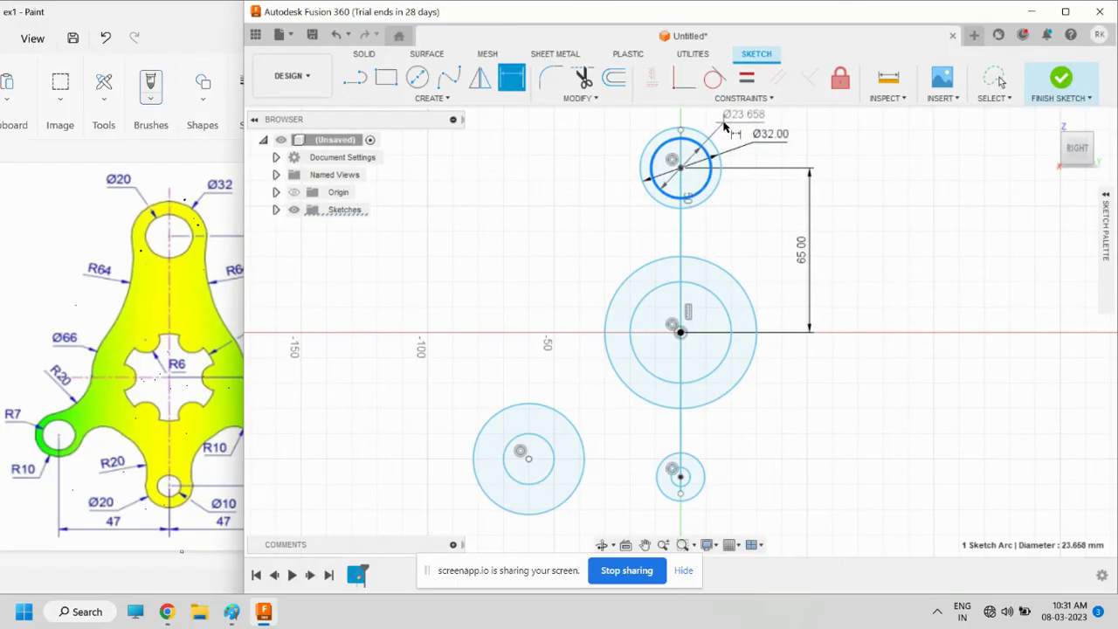
click(723, 127)
text(20)
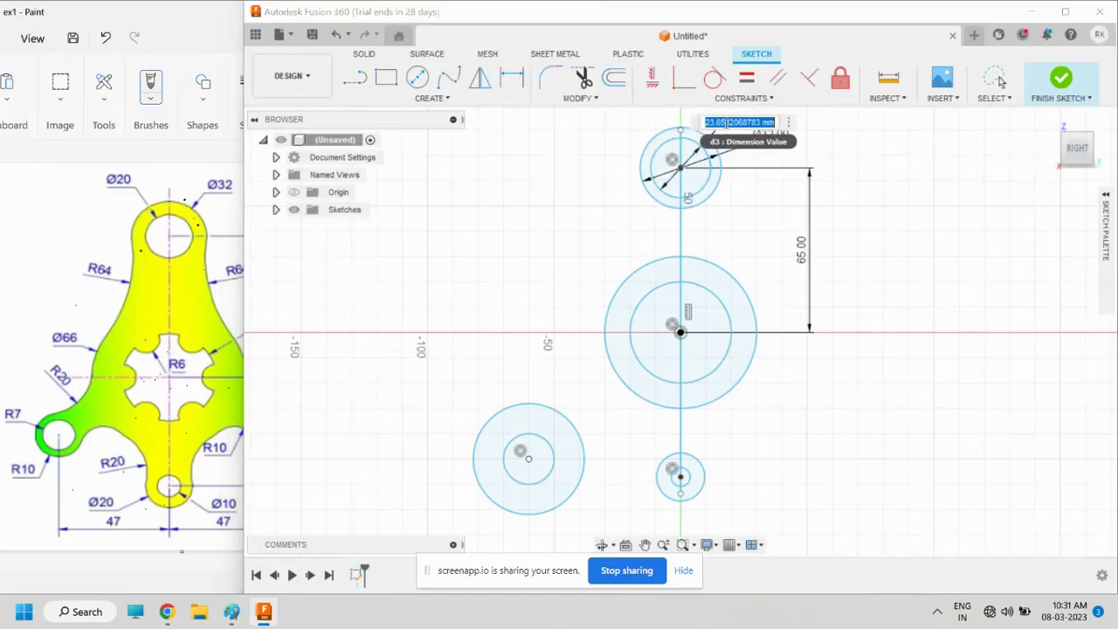
key(Return)
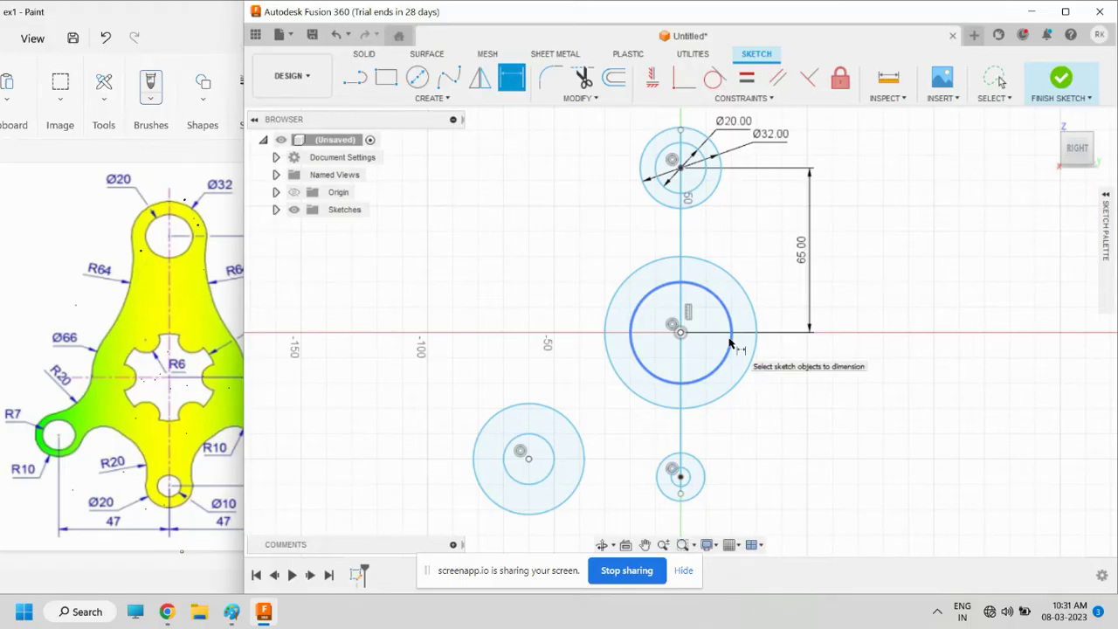
Dimension the central circles to Ø40 inner and Ø66 outer
click(174, 393)
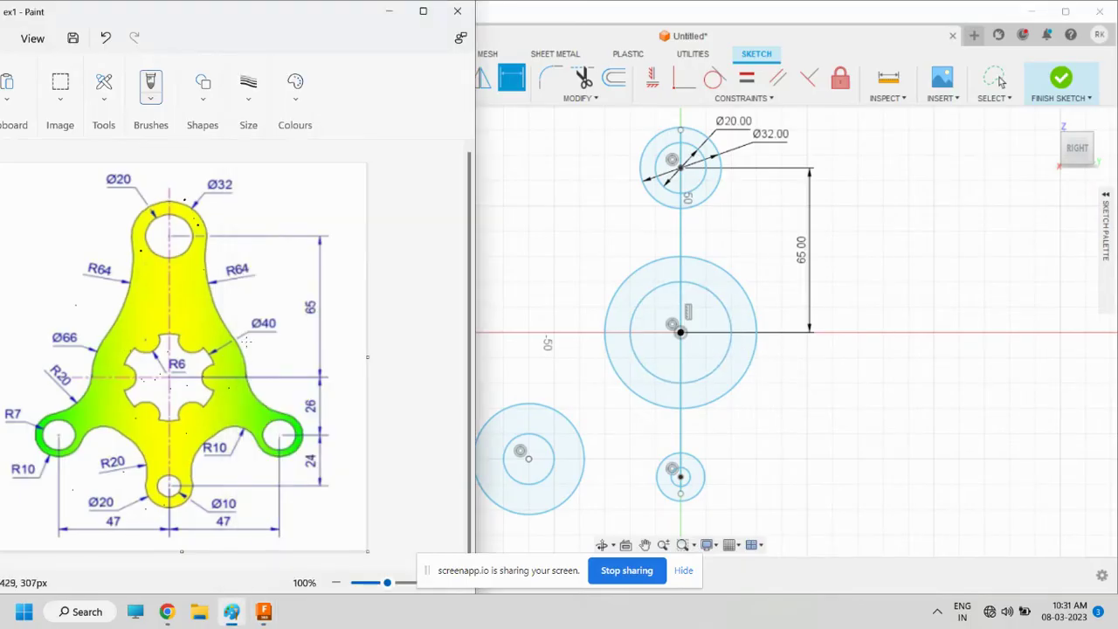
click(725, 301)
click(786, 269)
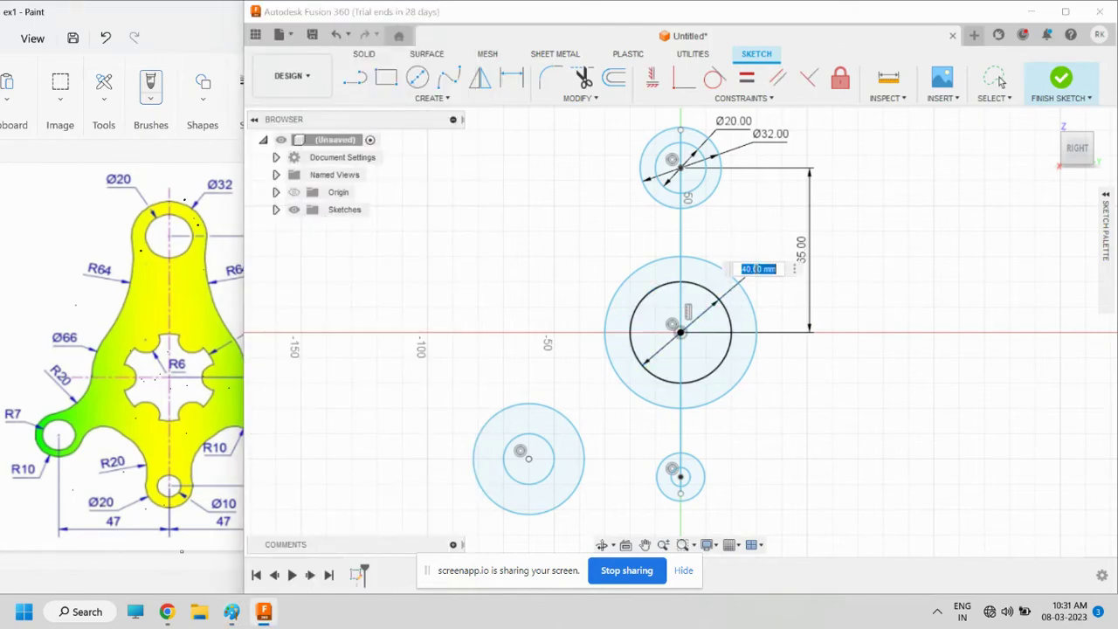
text(10)
key(Return)
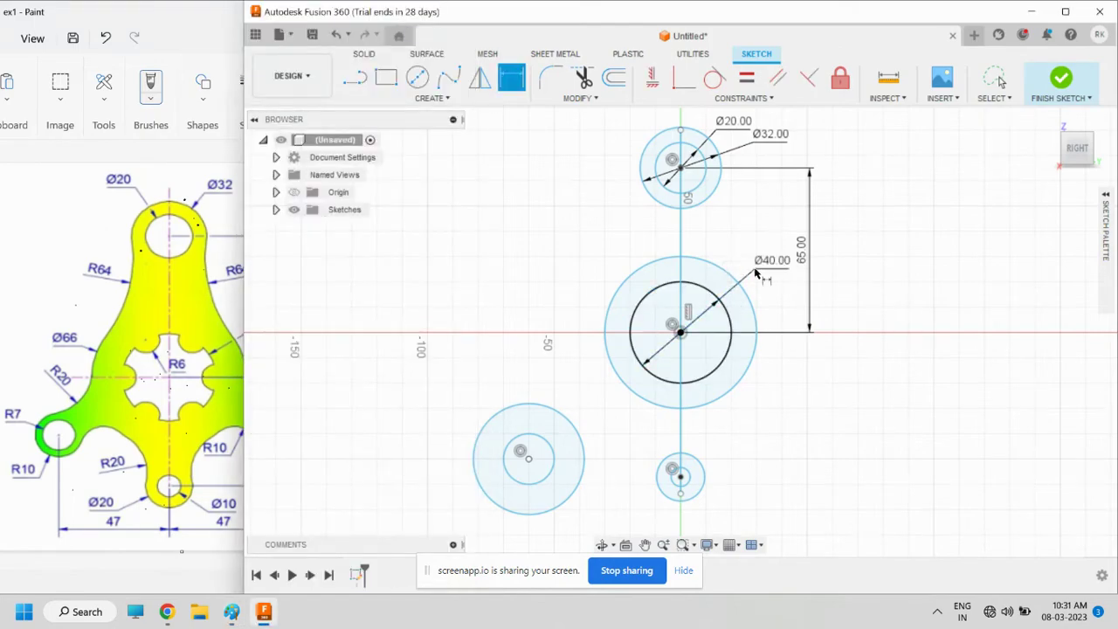
click(613, 294)
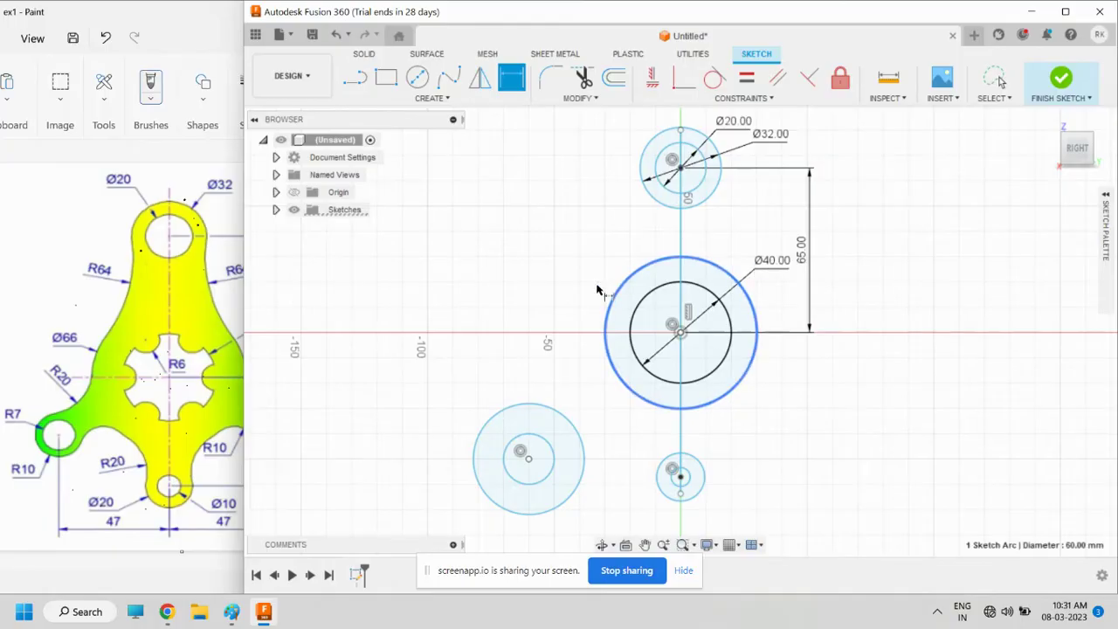
click(572, 280)
text(6)
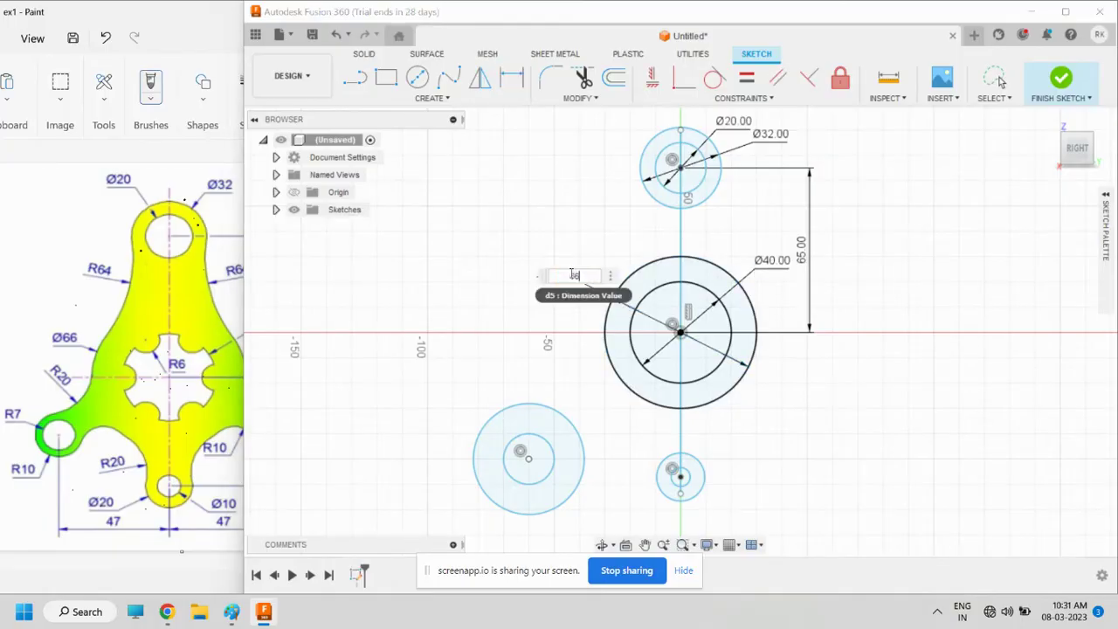
text(6)
key(Return)
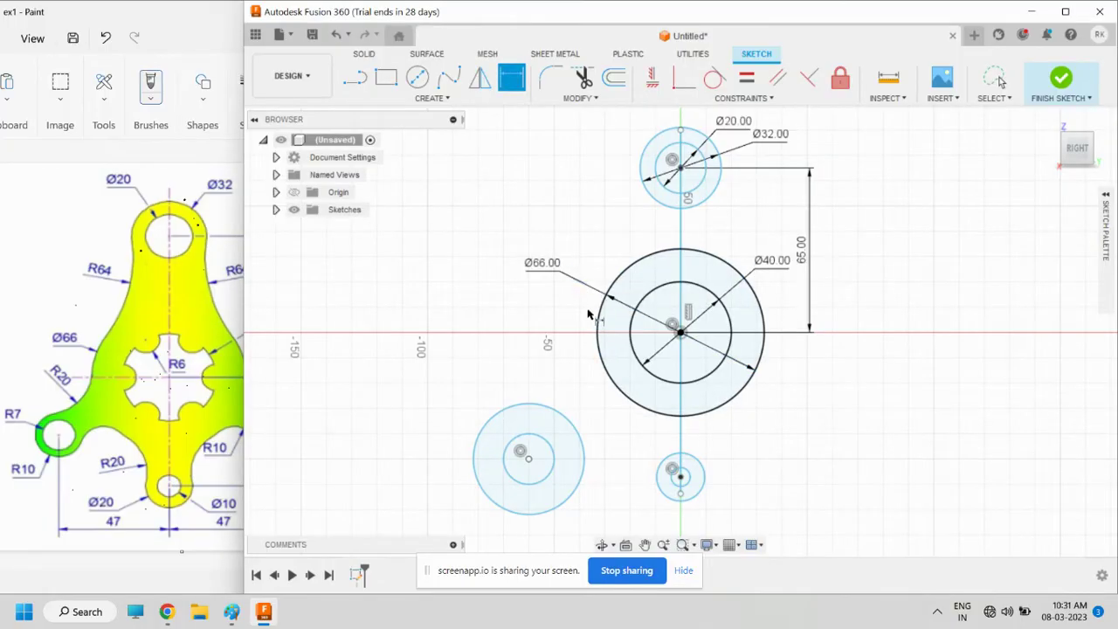
Dimension the bottom circles to Ø10 and Ø20
click(698, 494)
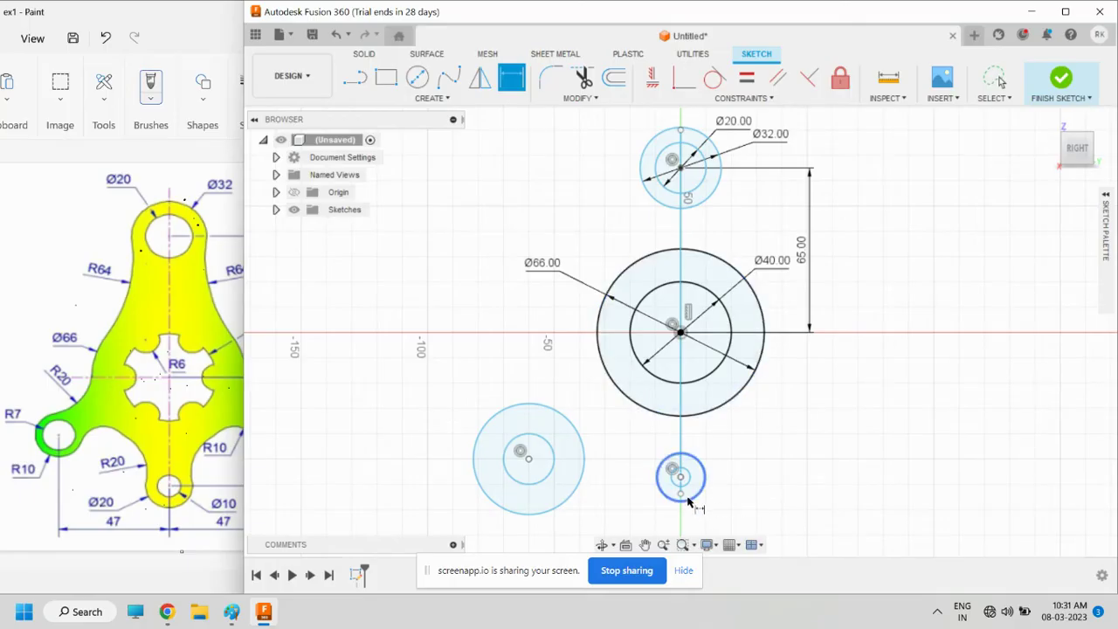
click(747, 514)
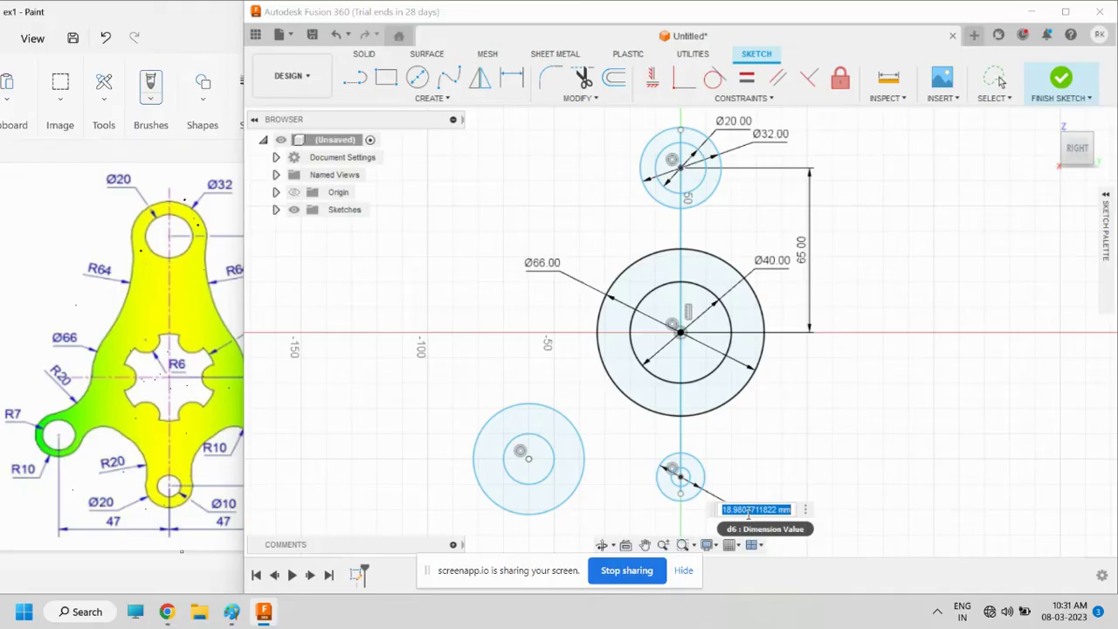
text(10)
key(Return)
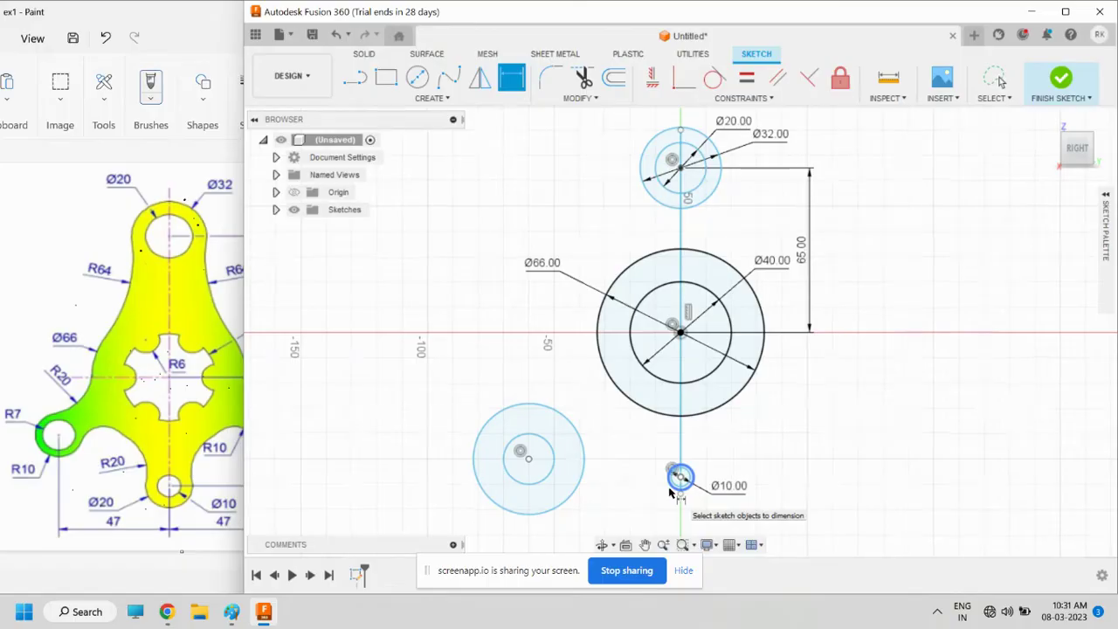
click(671, 487)
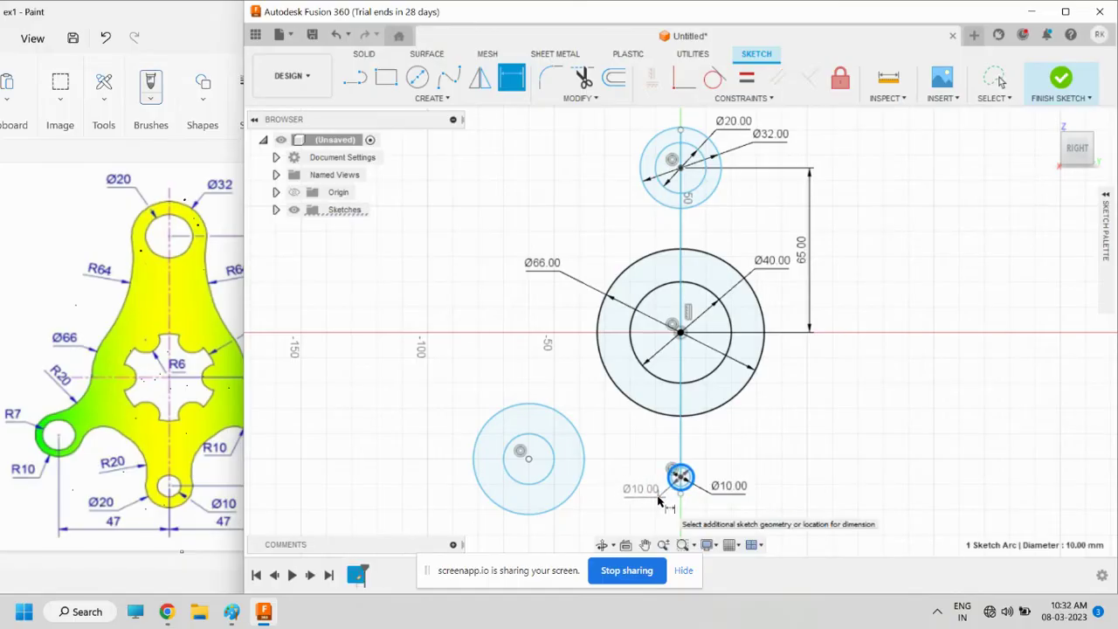
key(Escape)
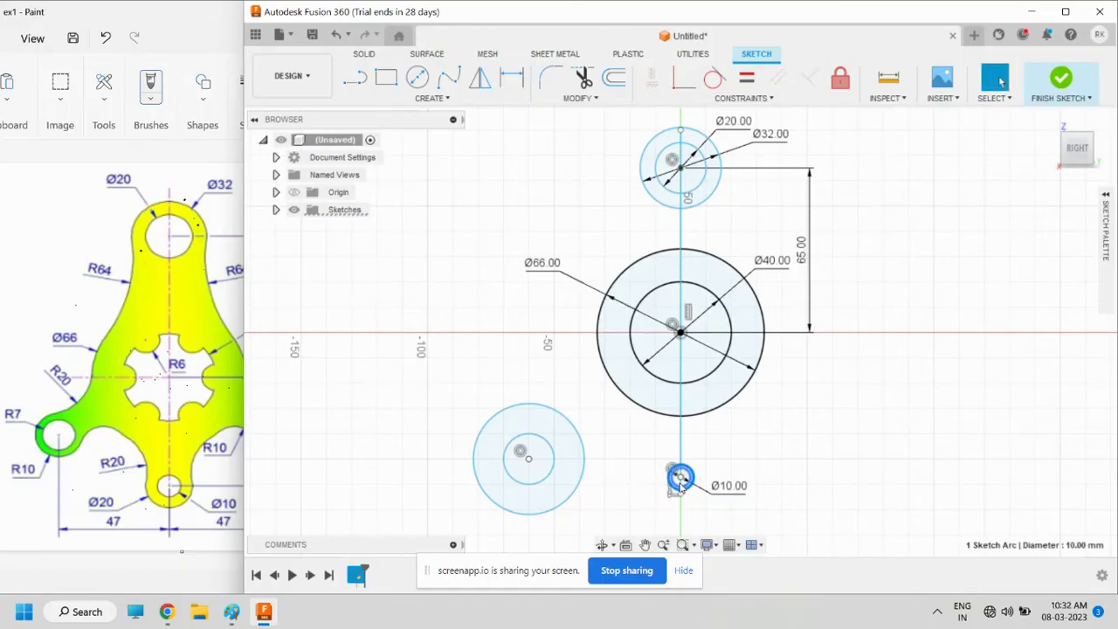
click(523, 84)
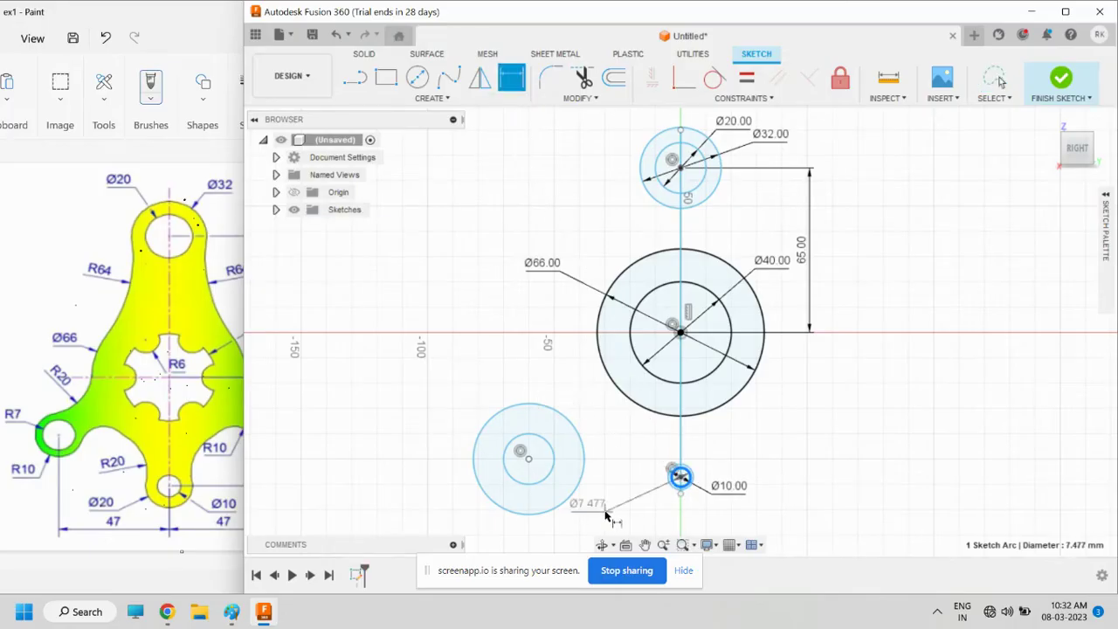
click(663, 505)
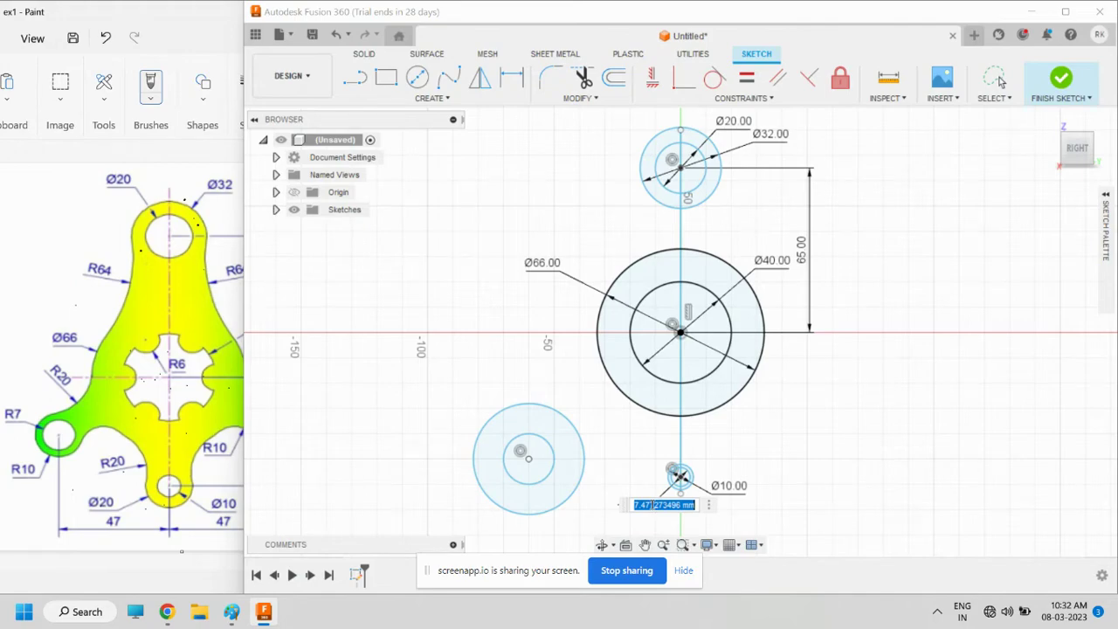
text(20)
key(Return)
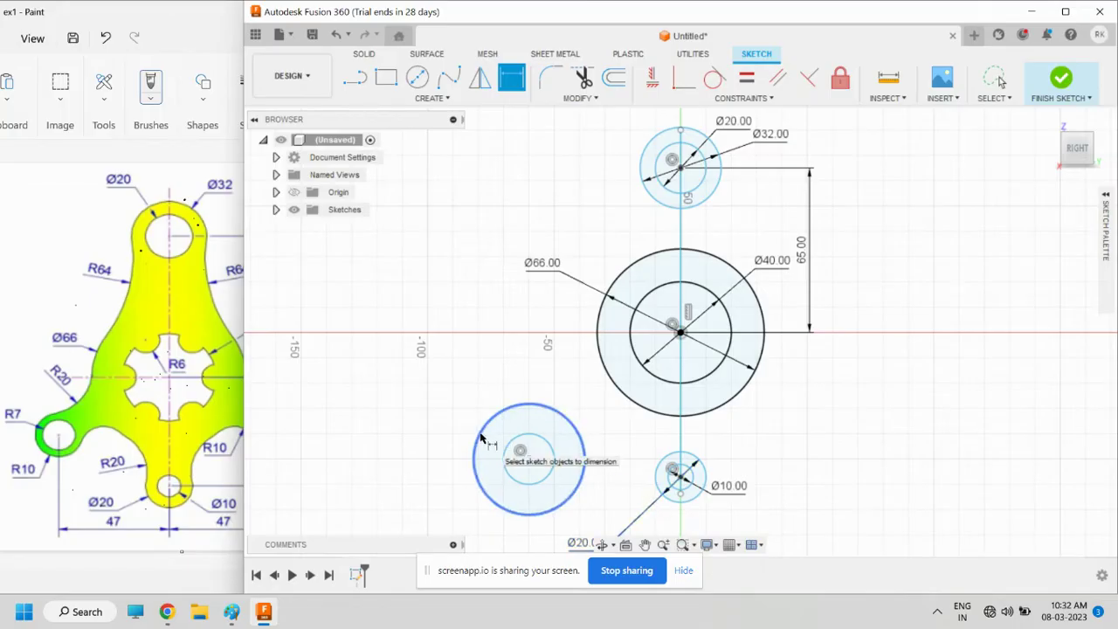
Dimension the lower-left circles to Ø20 and Ø14
click(476, 441)
click(393, 469)
text(20)
key(Return)
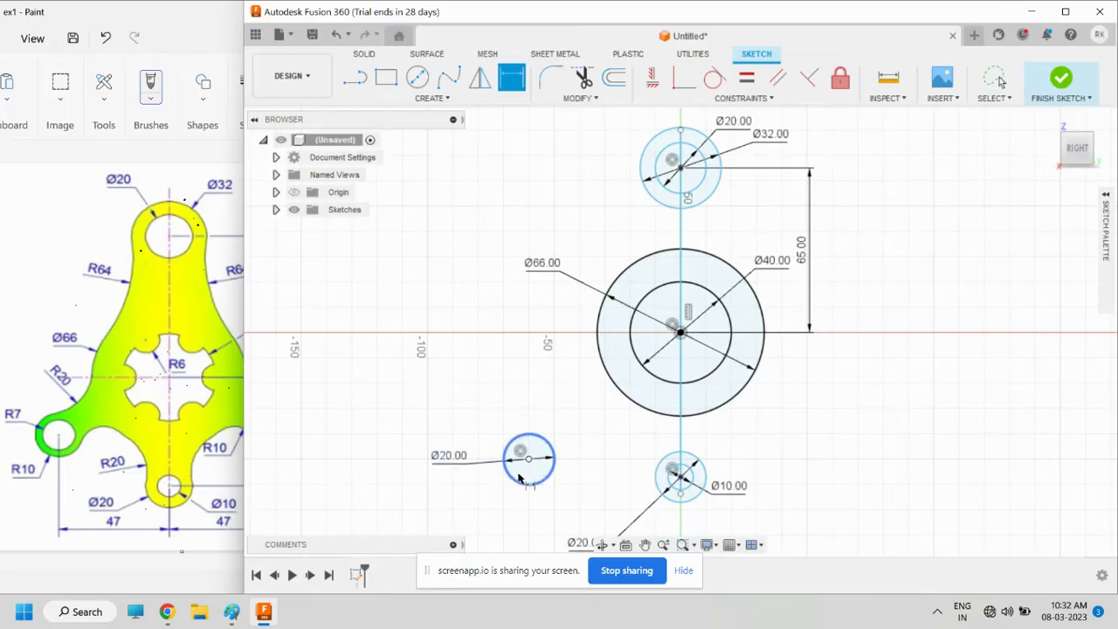
key(Escape)
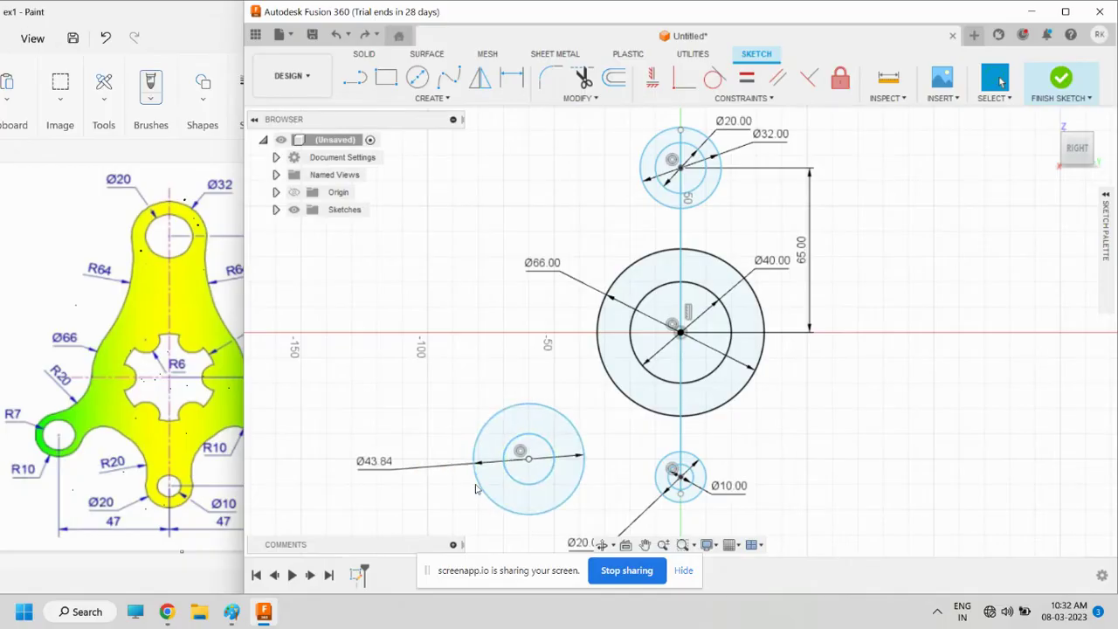
click(512, 479)
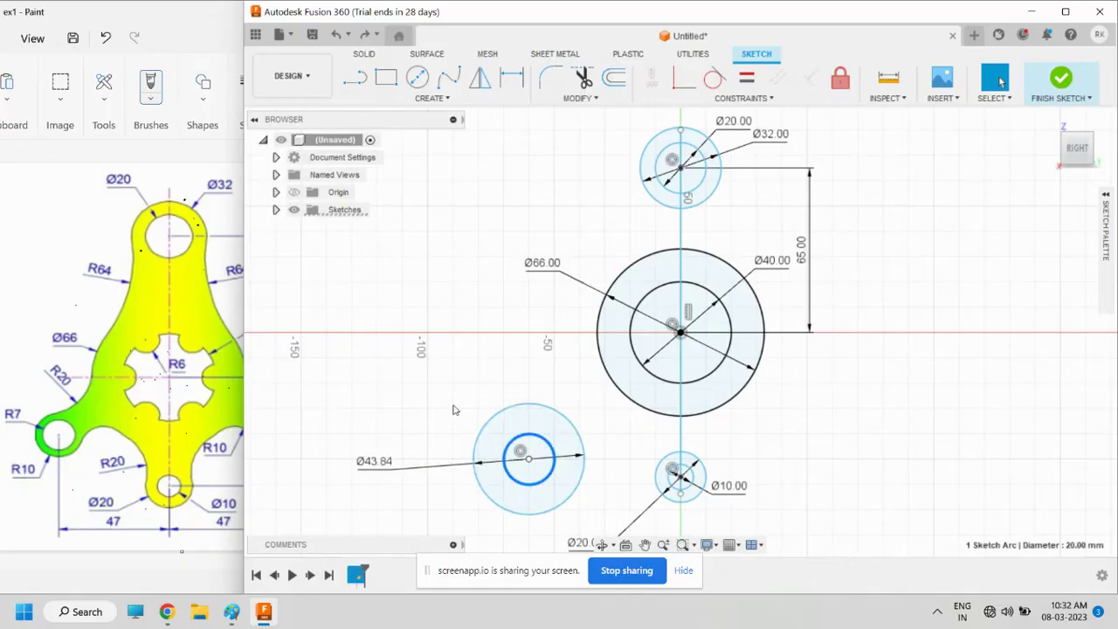
click(512, 77)
click(511, 440)
click(440, 423)
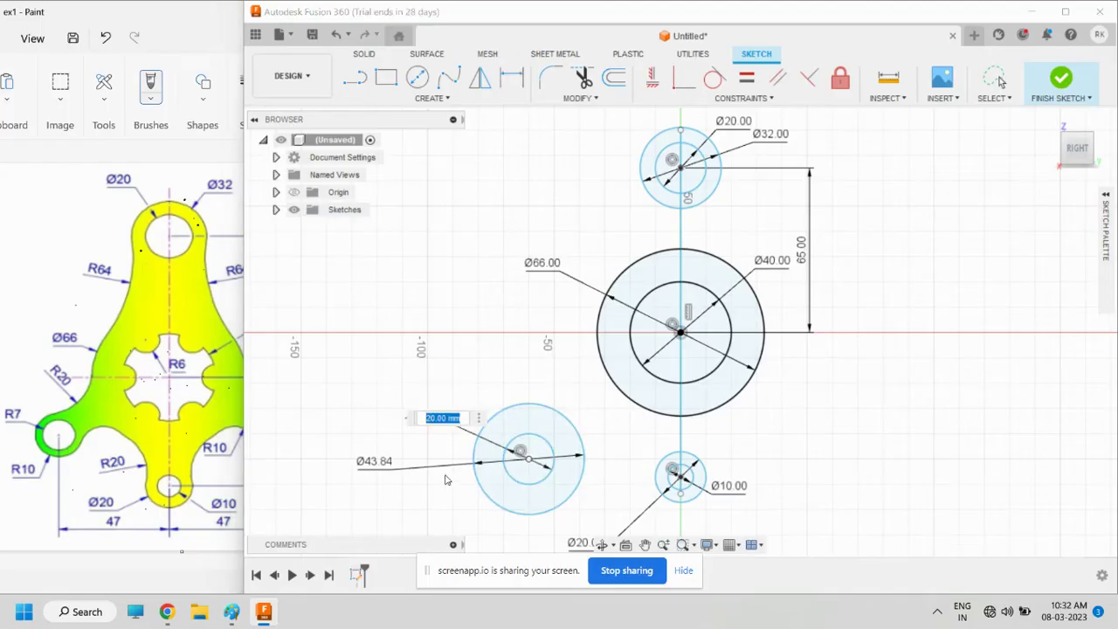
key(Return)
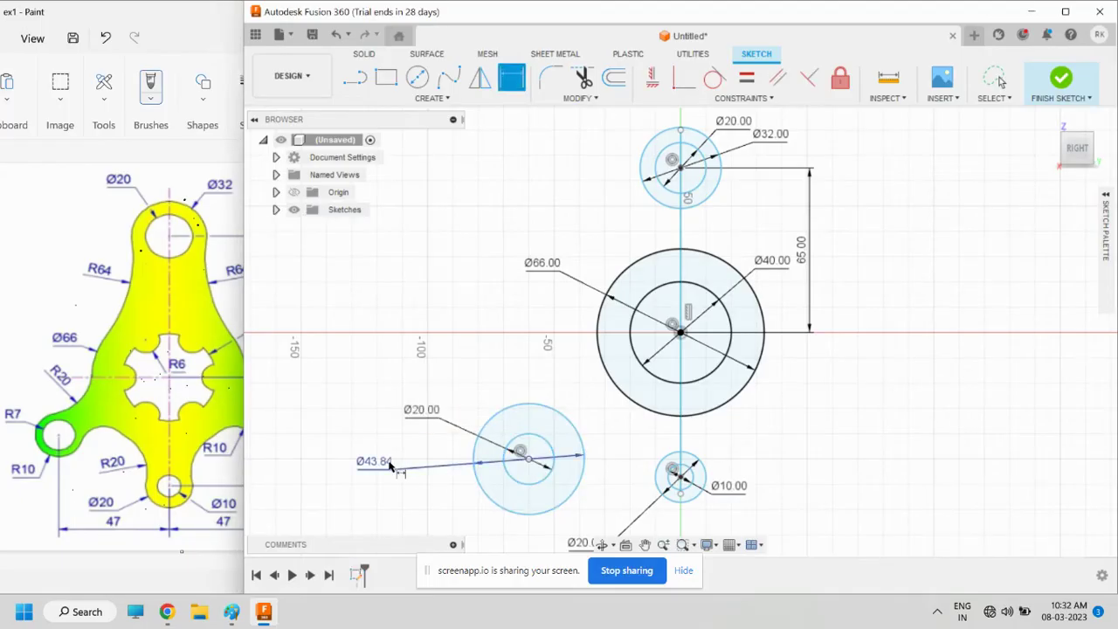
click(385, 468)
text(14)
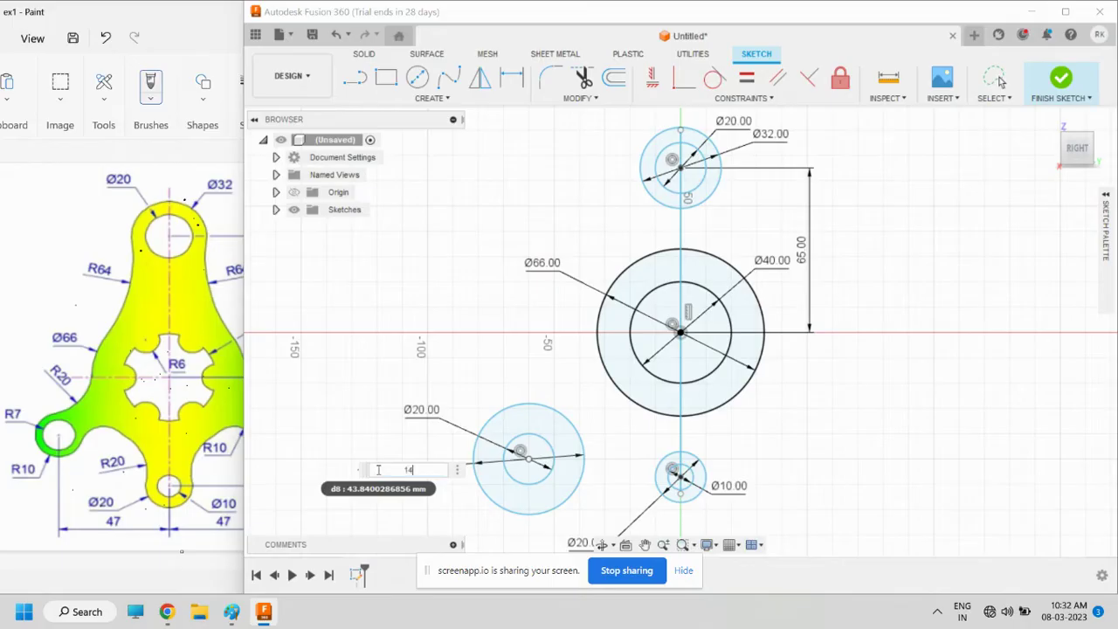
key(Return)
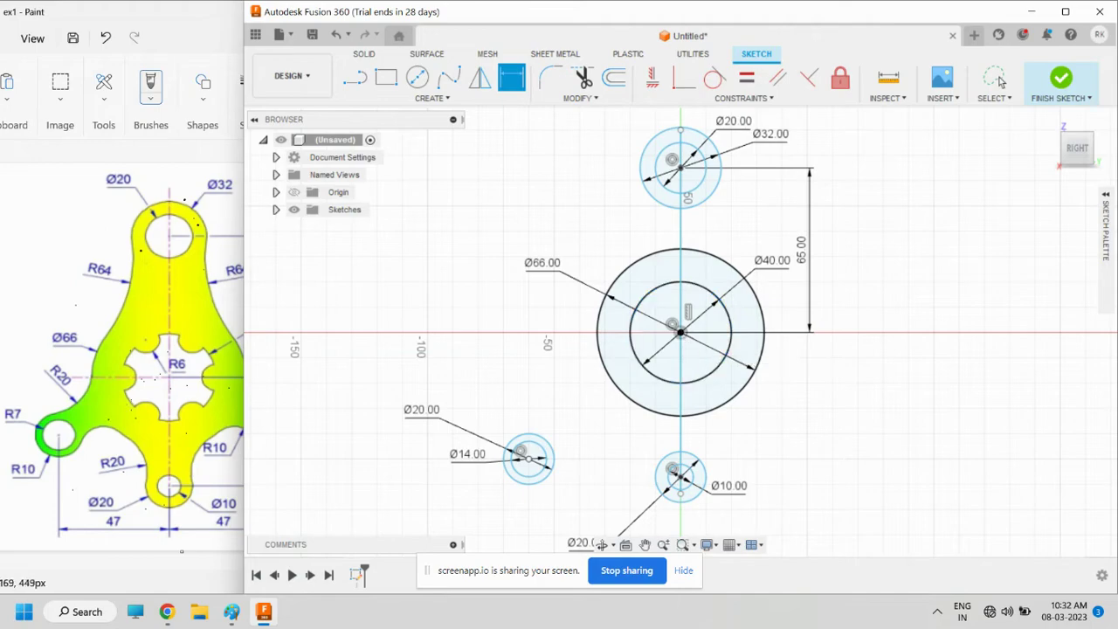
click(241, 511)
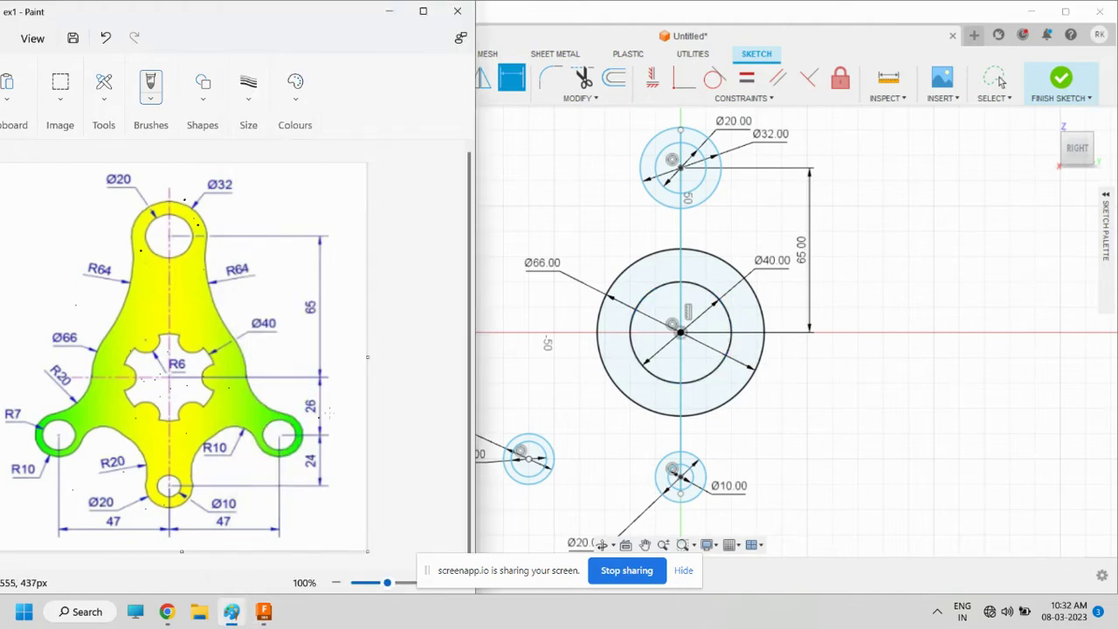
Place the lower-left circle centre 26 mm below the origin and the bottom circle 24 mm lower
click(512, 79)
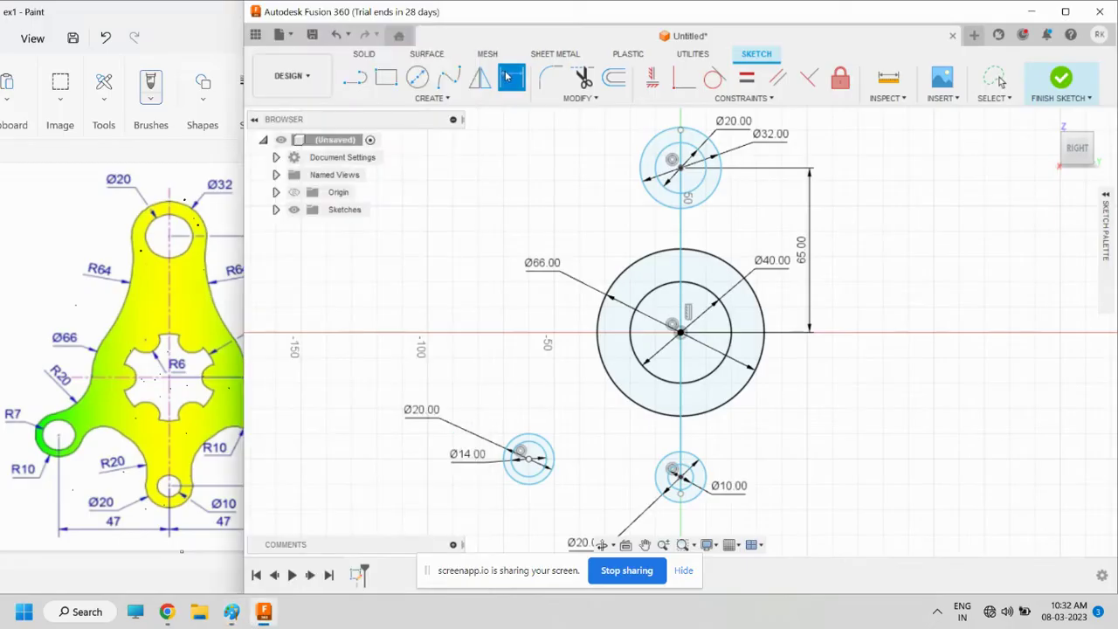
click(684, 337)
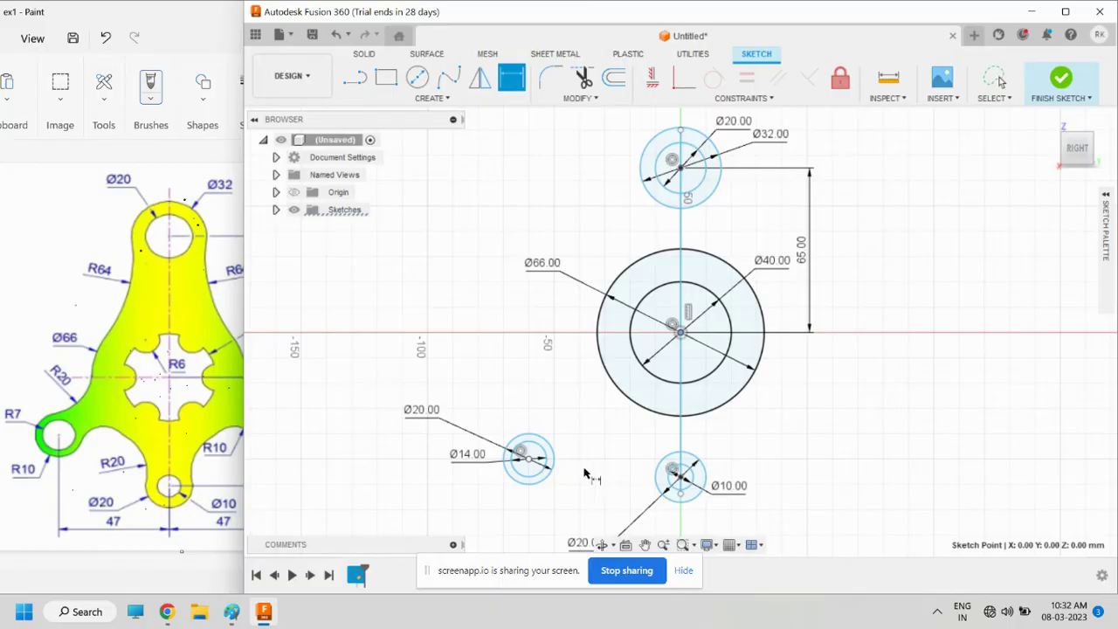
click(528, 457)
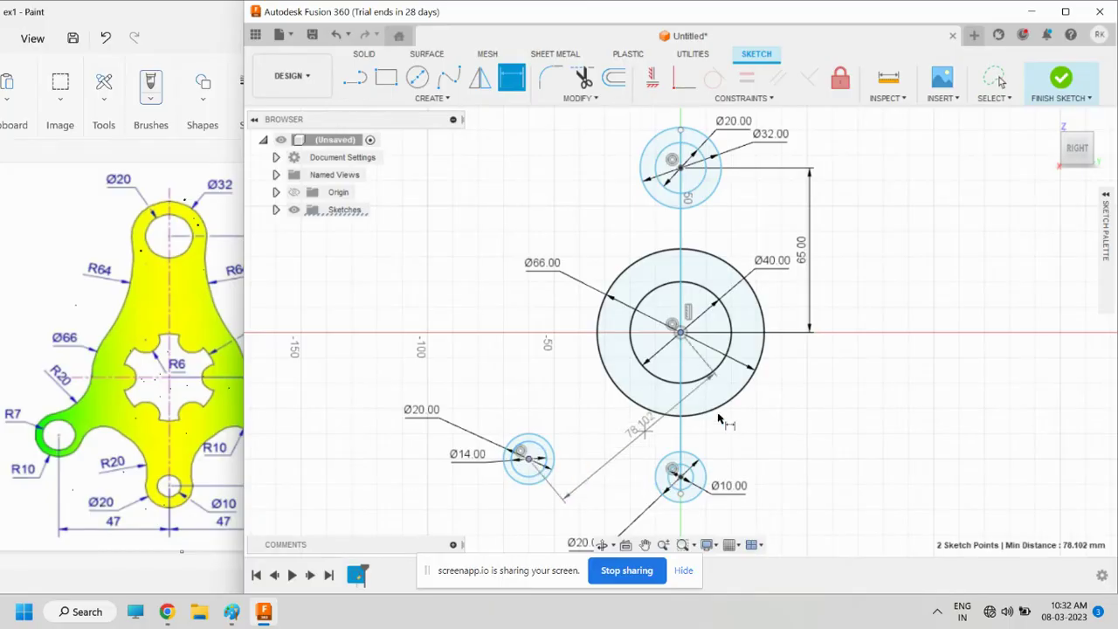
click(904, 376)
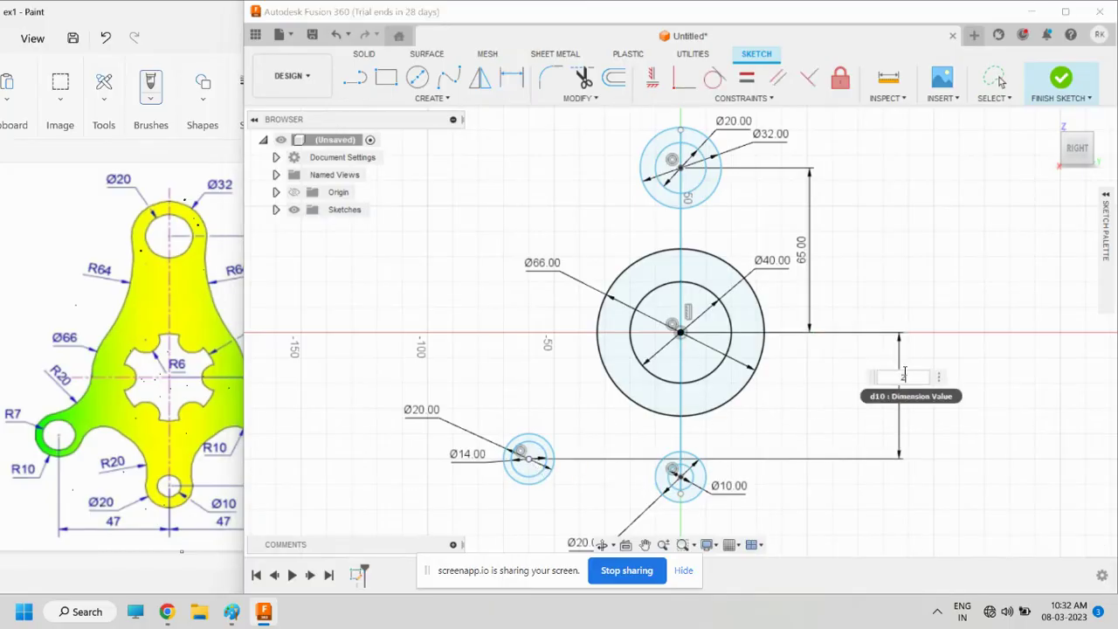
text(26)
key(Return)
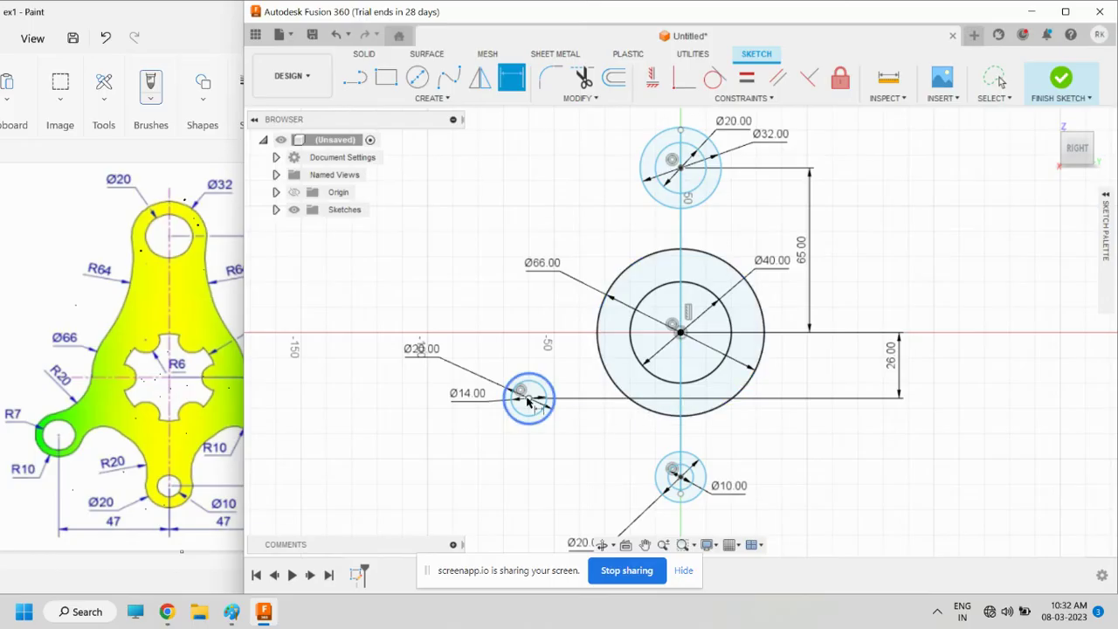
click(681, 476)
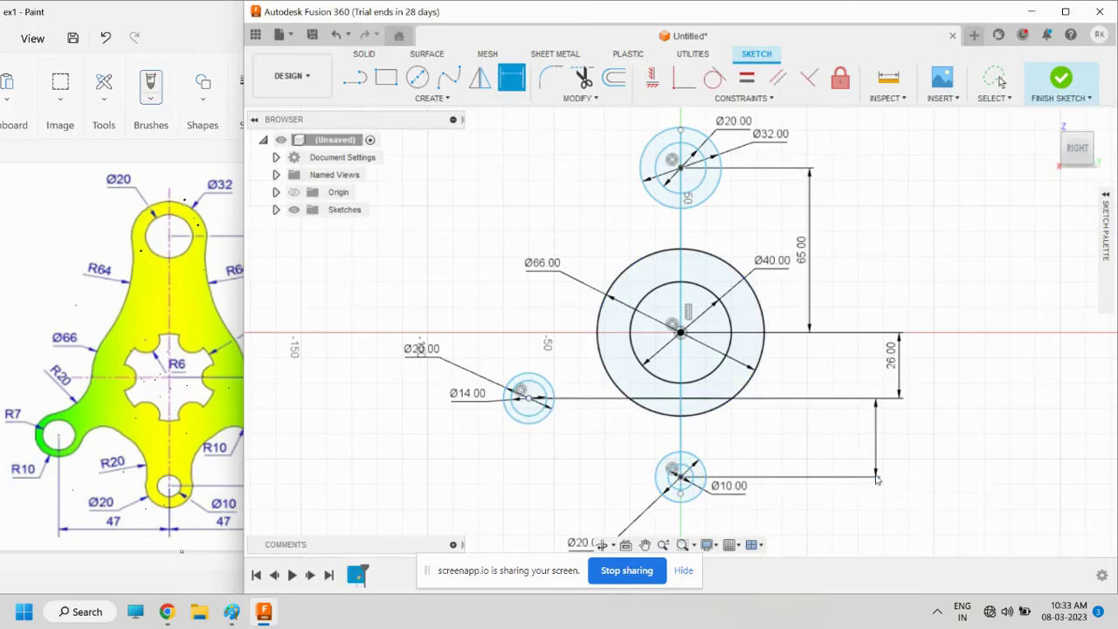
click(875, 475)
text(2)
key(Return)
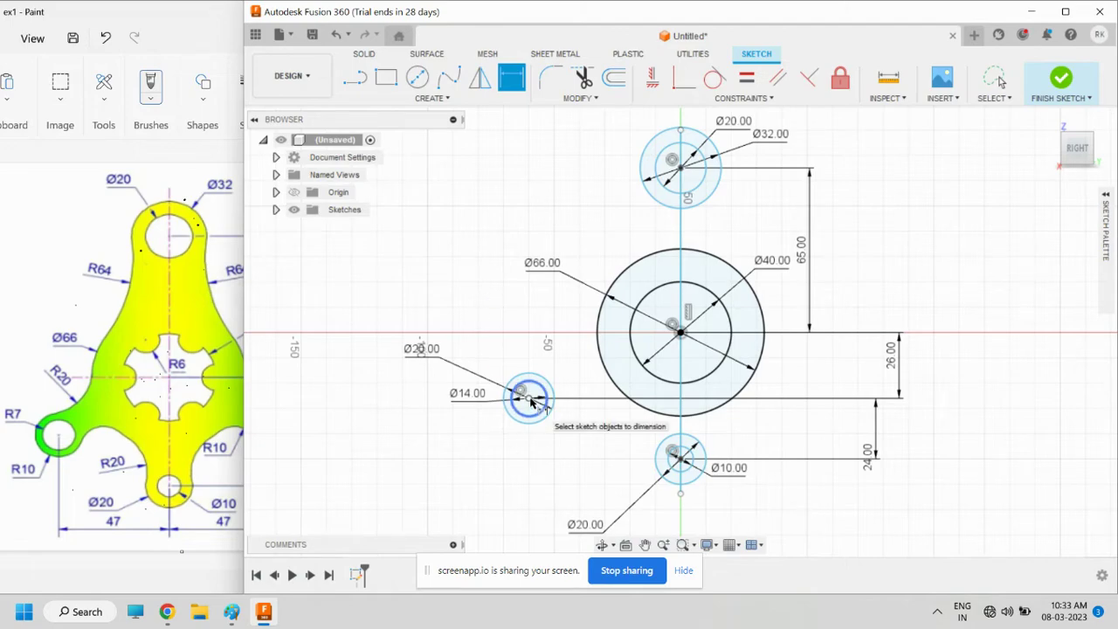
Set the lower-left circle pair 47 mm left of the vertical centre line
click(681, 333)
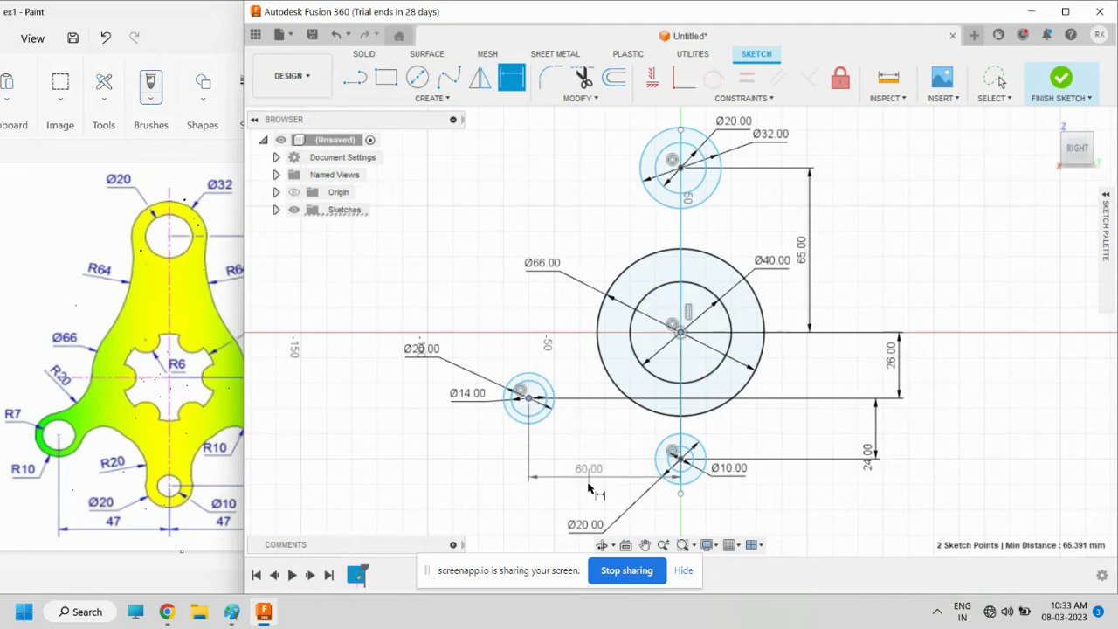
click(591, 489)
text(47)
key(Return)
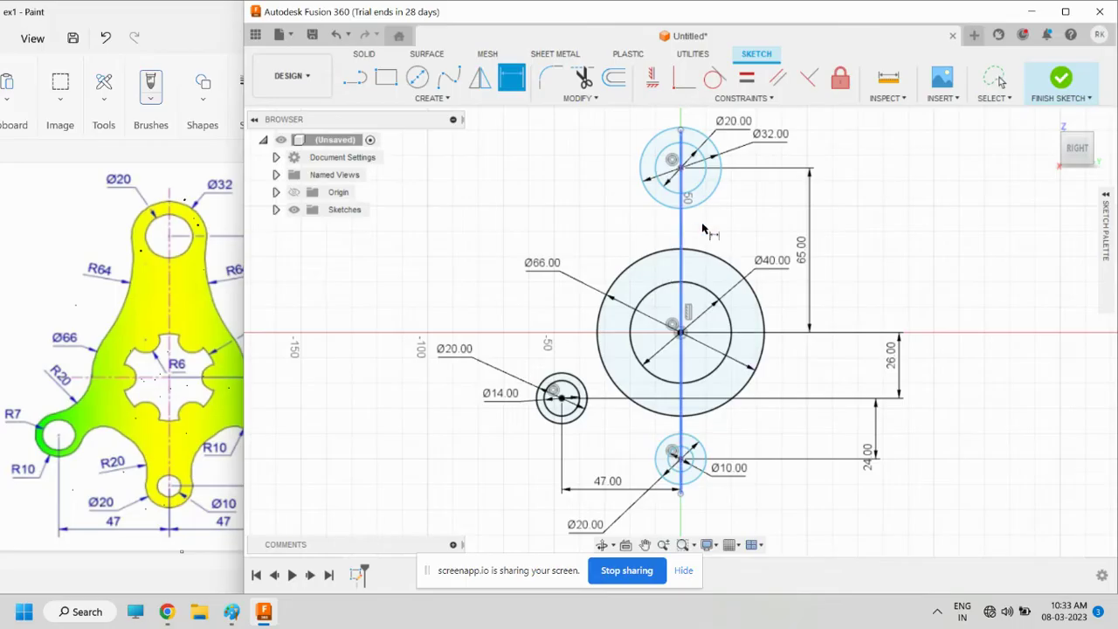
click(842, 82)
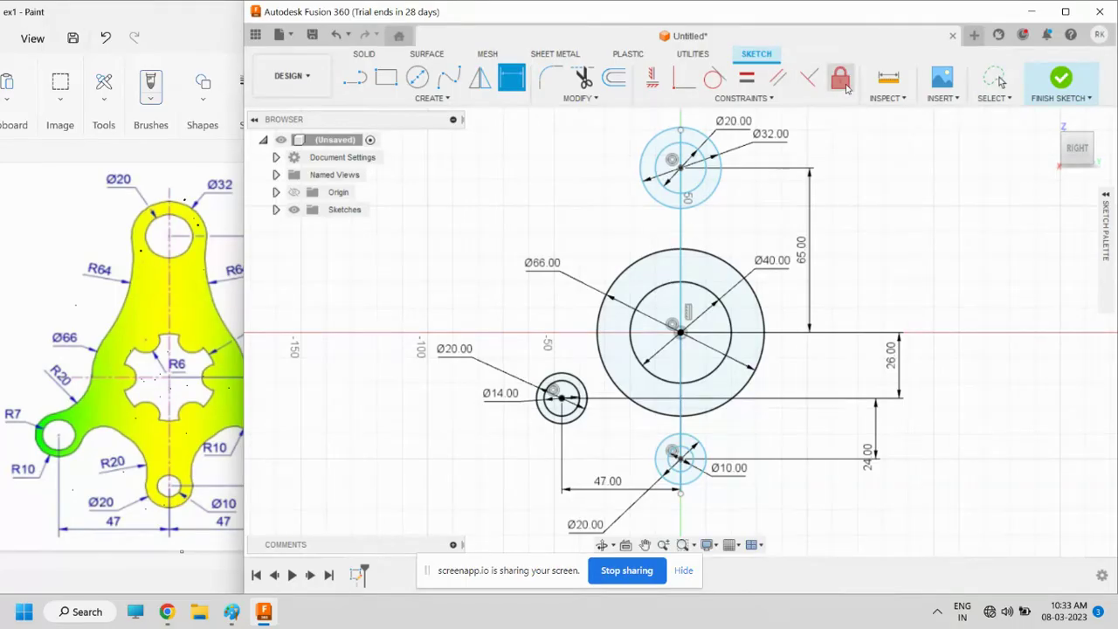
Fix the top, Ø66, Ø40, lower-left Ø14/Ø20 and bottom Ø10 circles in place
click(698, 201)
click(725, 266)
click(699, 319)
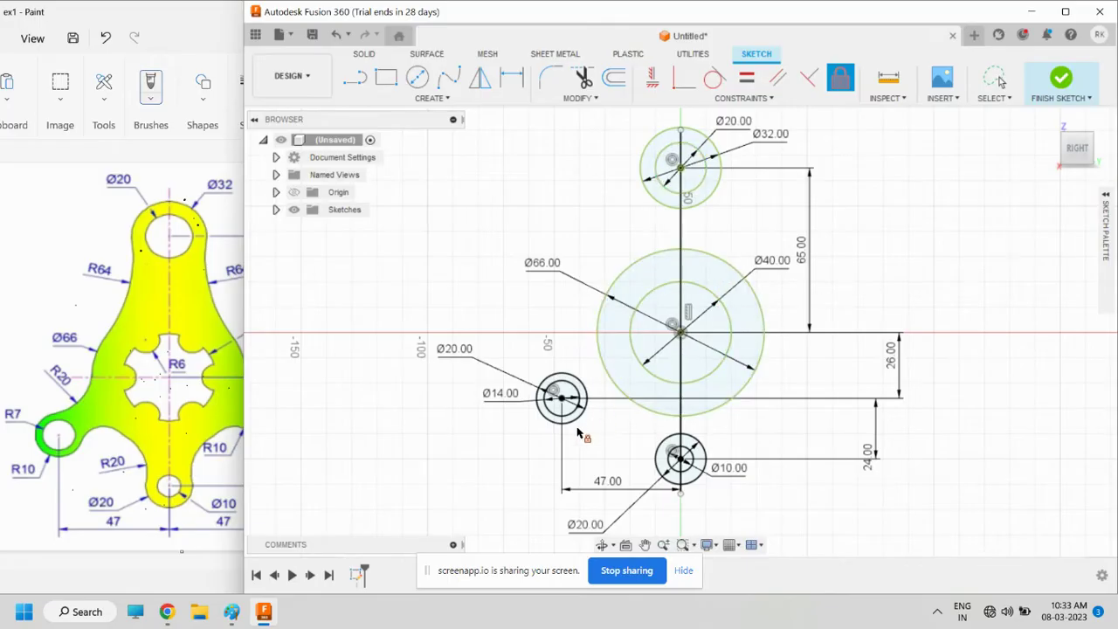
click(570, 419)
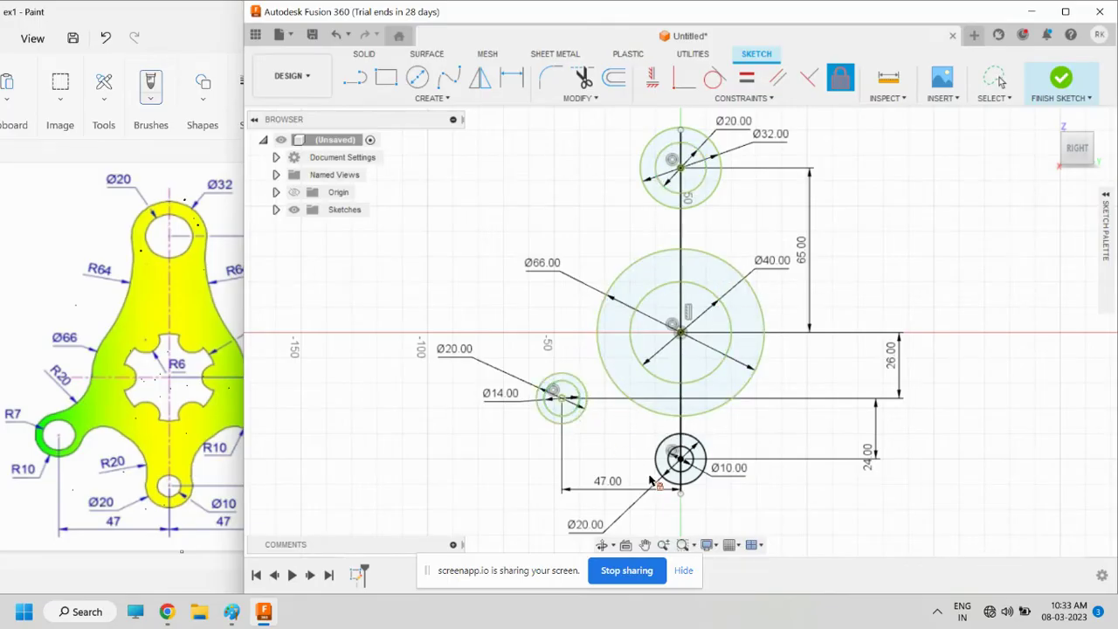
click(672, 461)
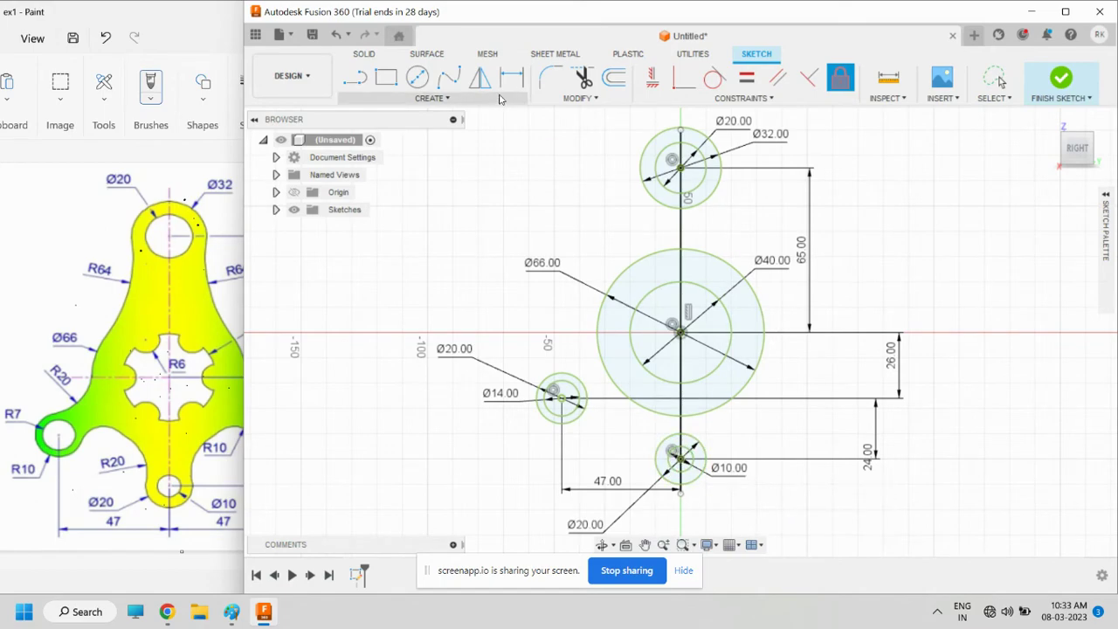
Draw two new circles to the left of the hole layout, one above the other
click(418, 77)
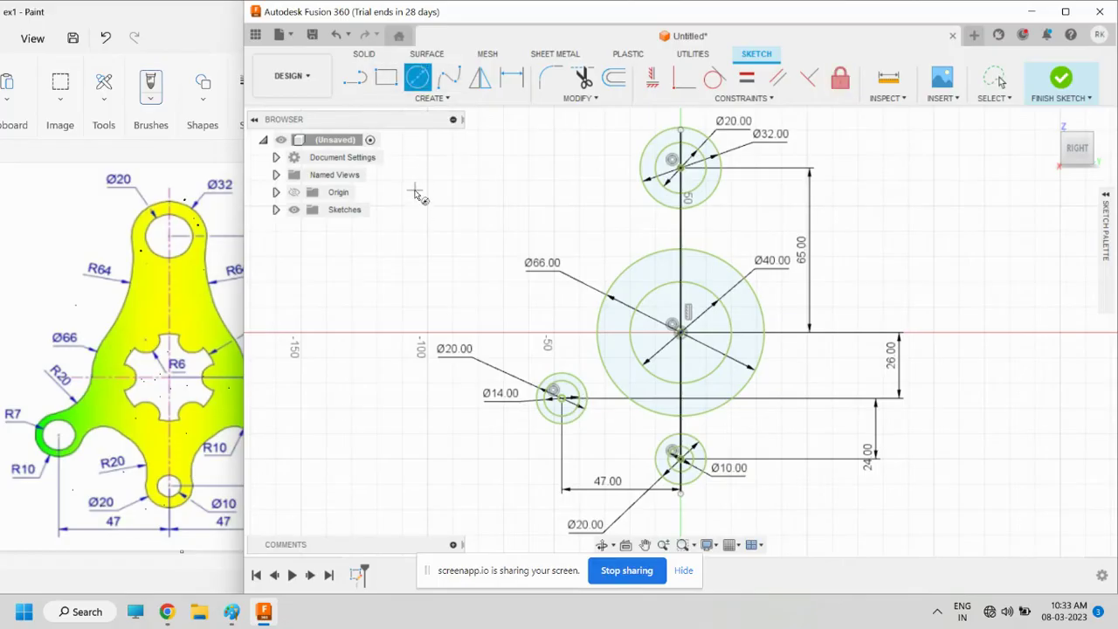
click(414, 190)
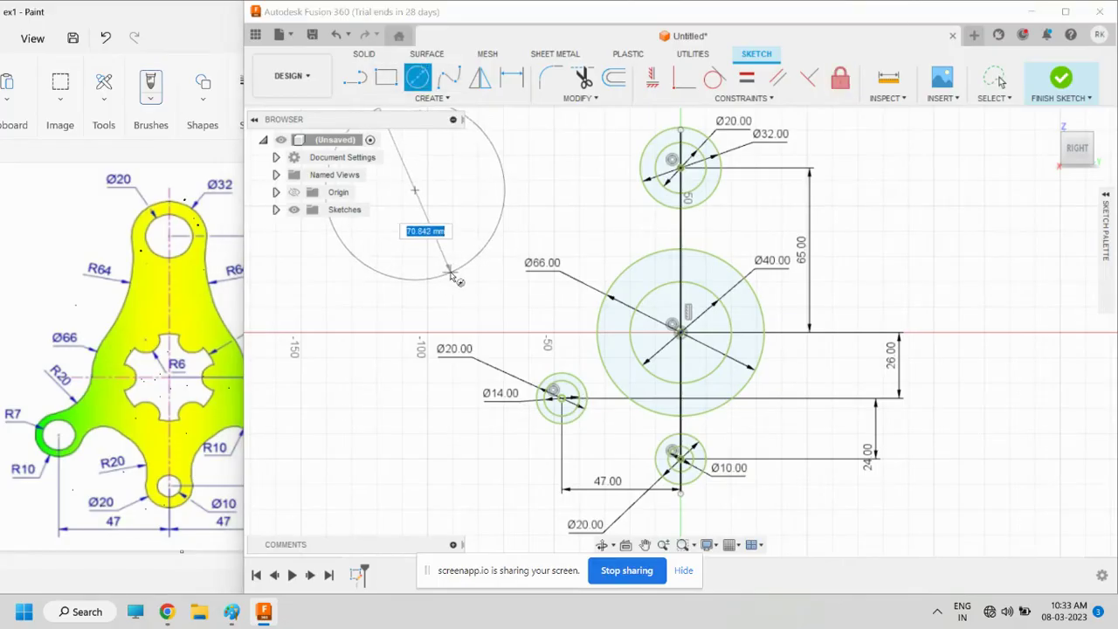
click(451, 276)
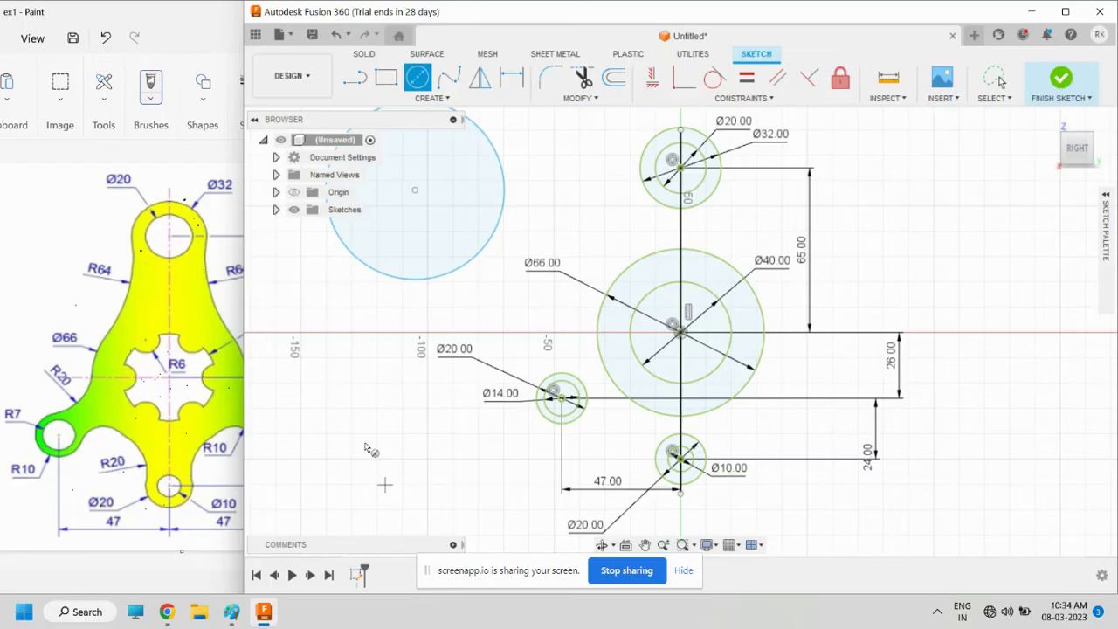
click(351, 408)
text(61)
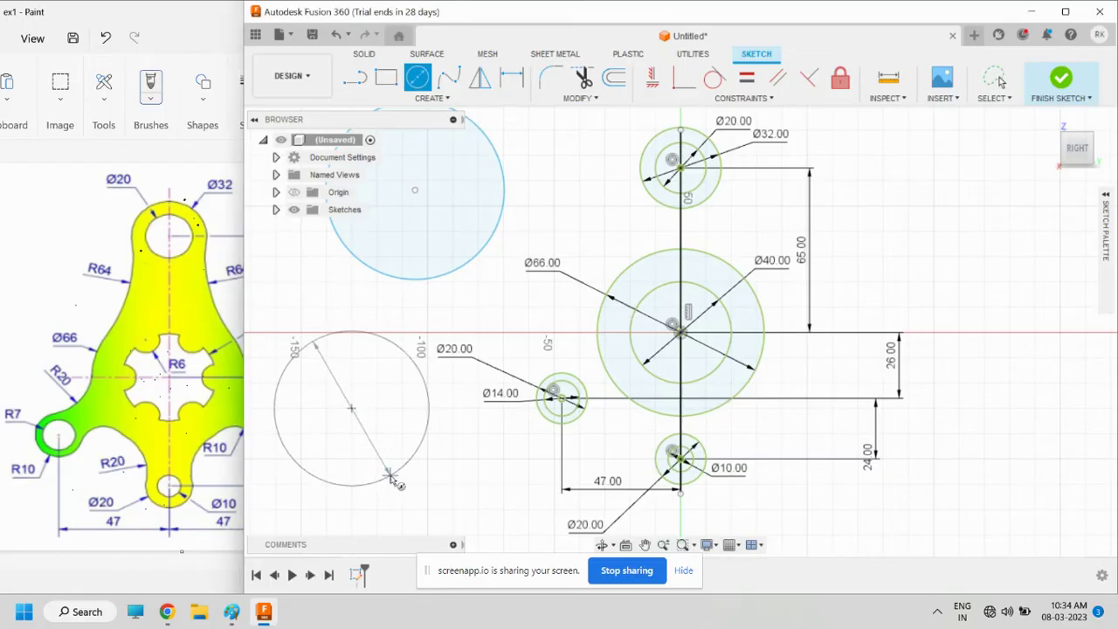
key(Return)
Dimension the upper new circle to Ø128 and the lower one to Ø20
click(513, 78)
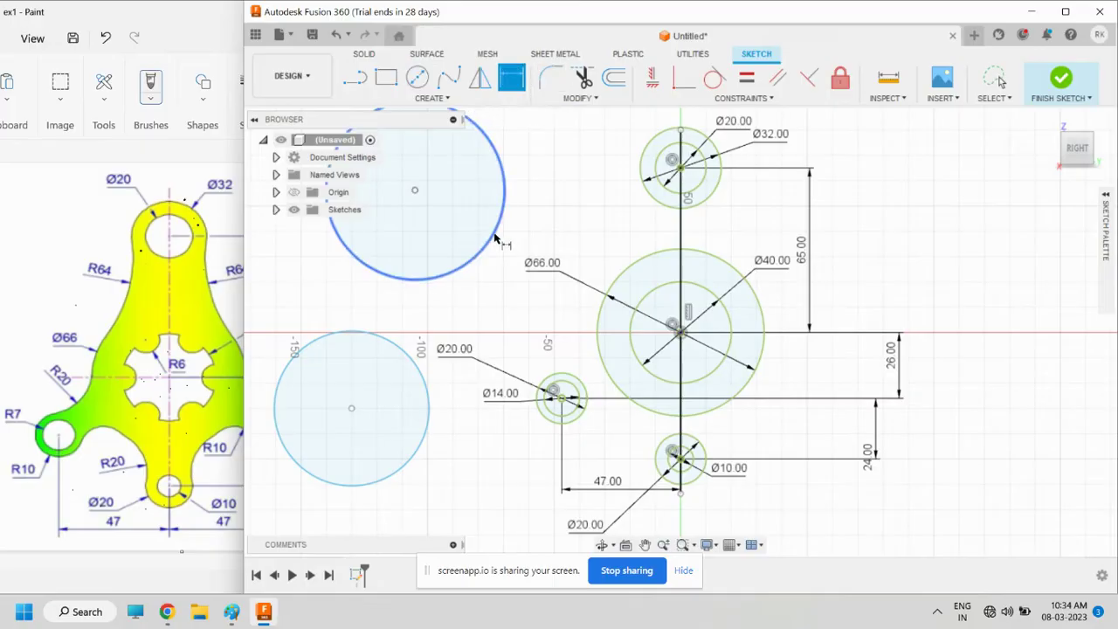
click(495, 237)
click(463, 203)
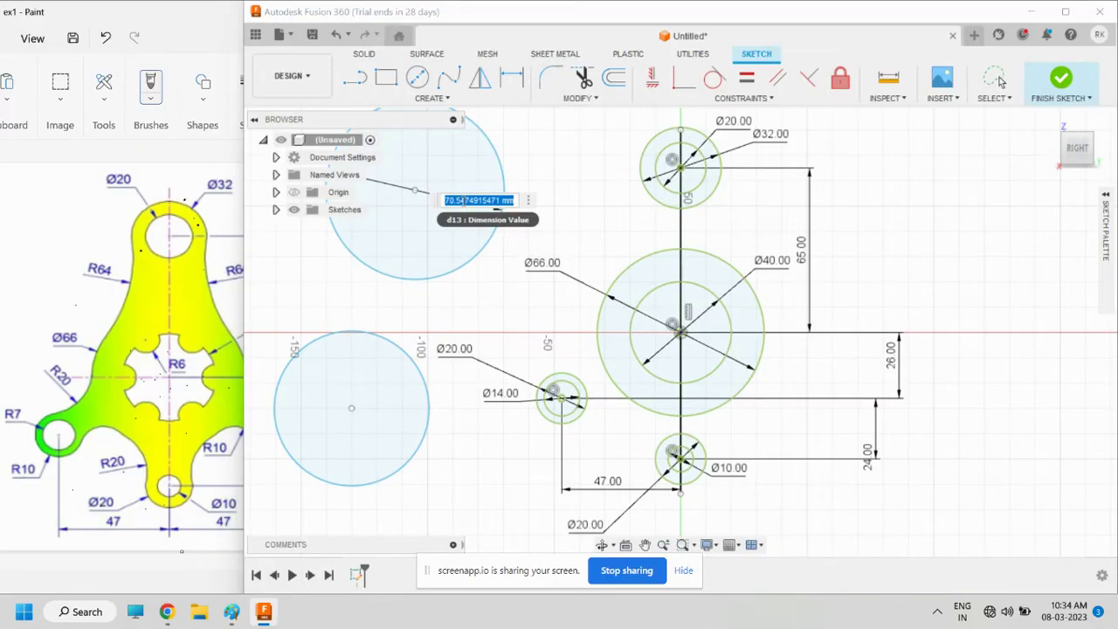
text(128)
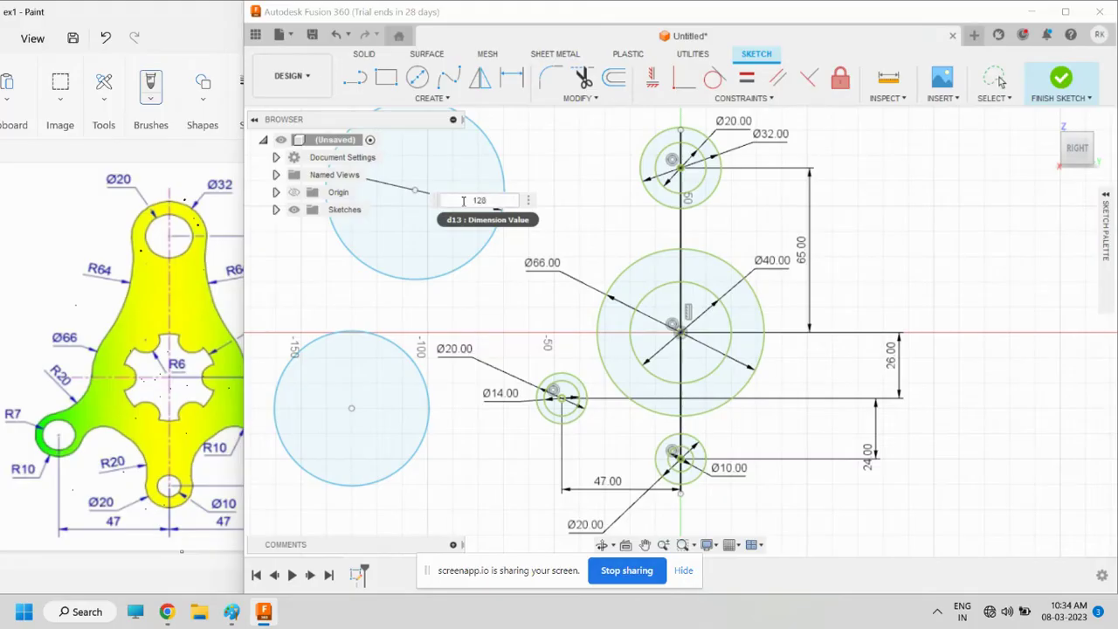
key(Return)
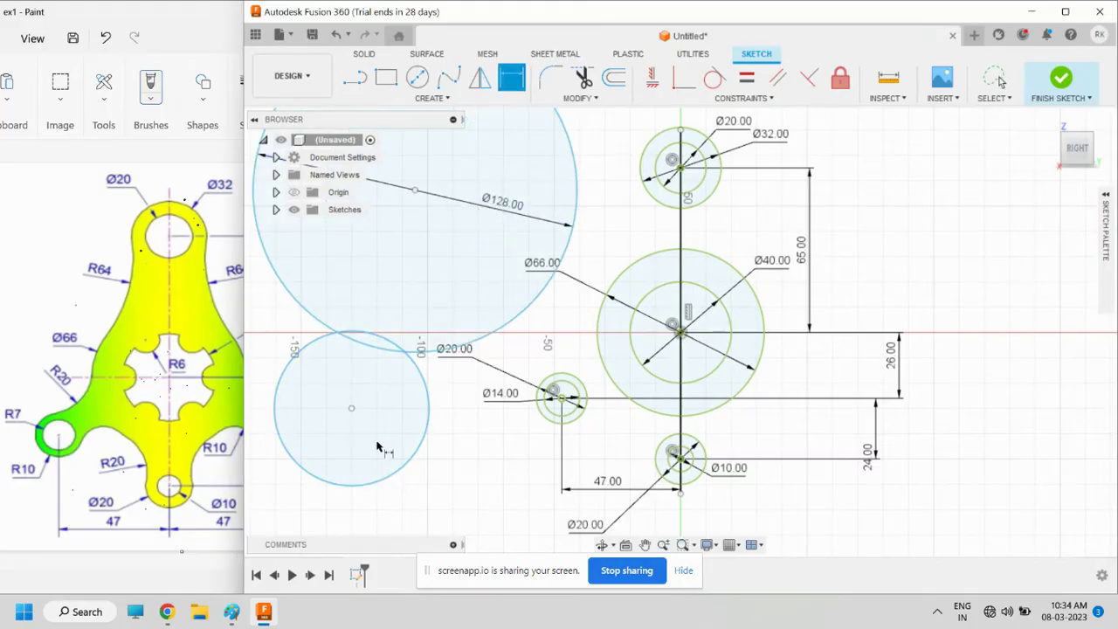
click(385, 475)
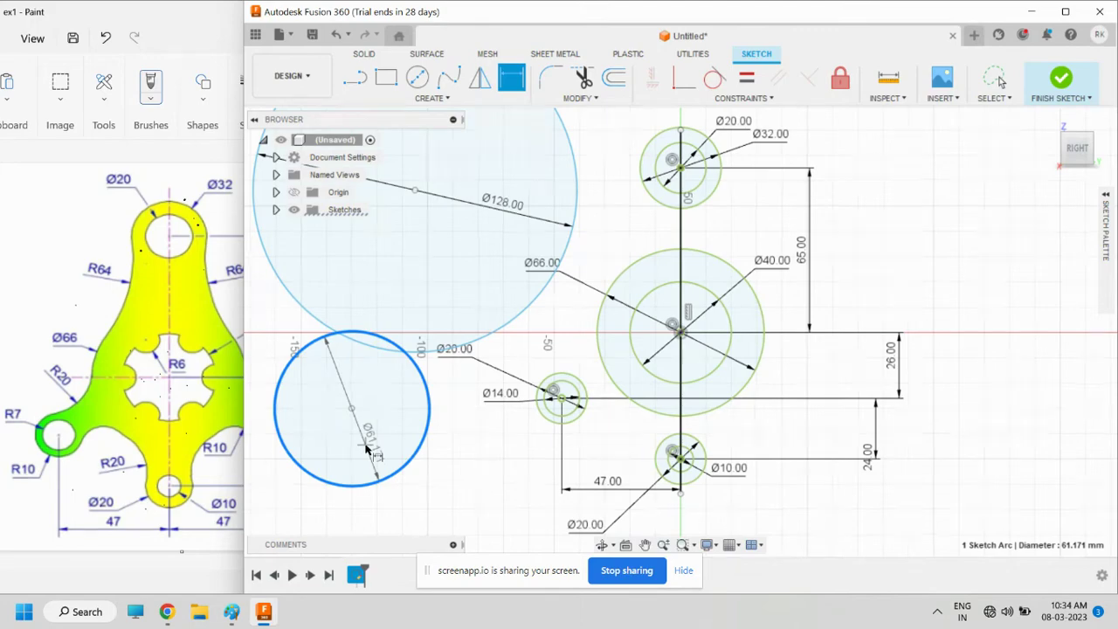
click(368, 449)
text(20)
key(Return)
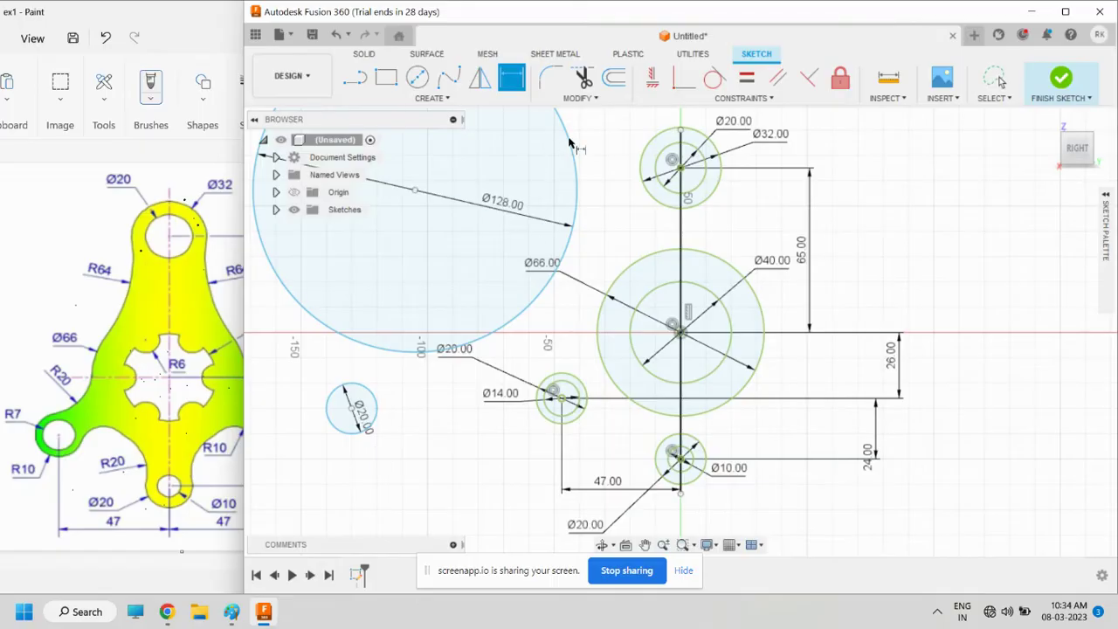
Make the Ø128 circle tangent to the top circle and the Ø66 circle
click(714, 78)
click(578, 182)
click(641, 165)
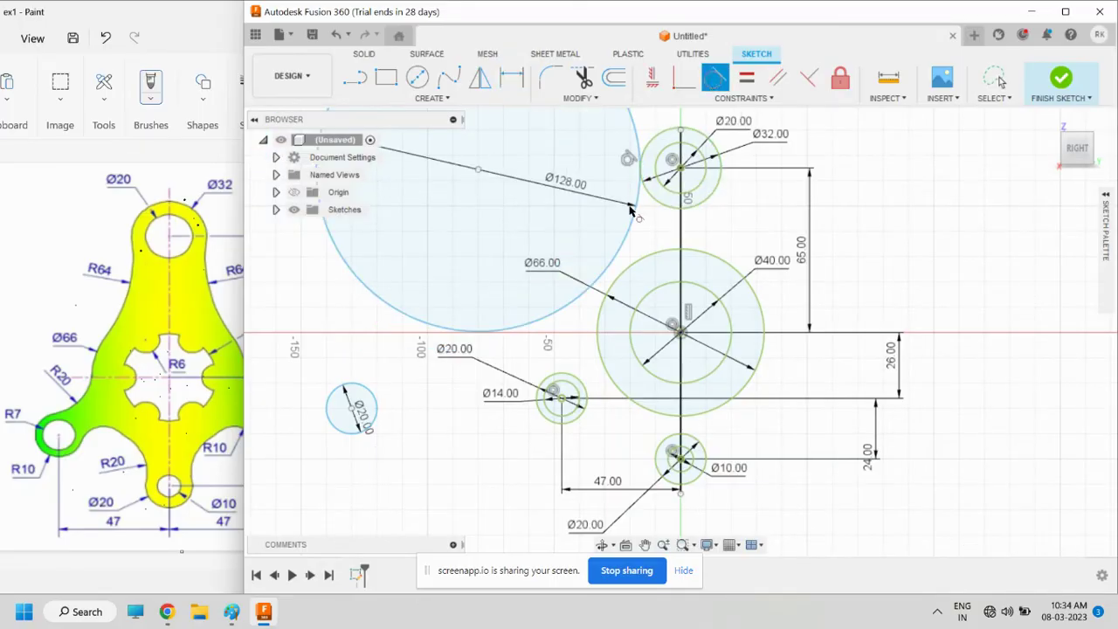
click(635, 267)
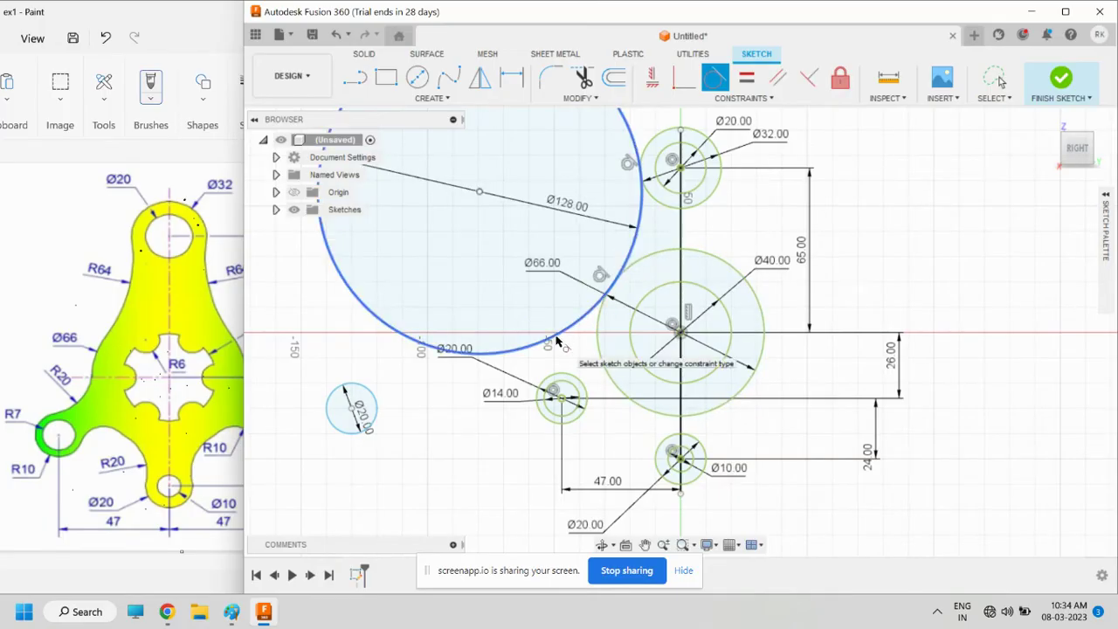
Make the small Ø20 circle tangent to the lower-left pair and the Ø66 circle
click(374, 408)
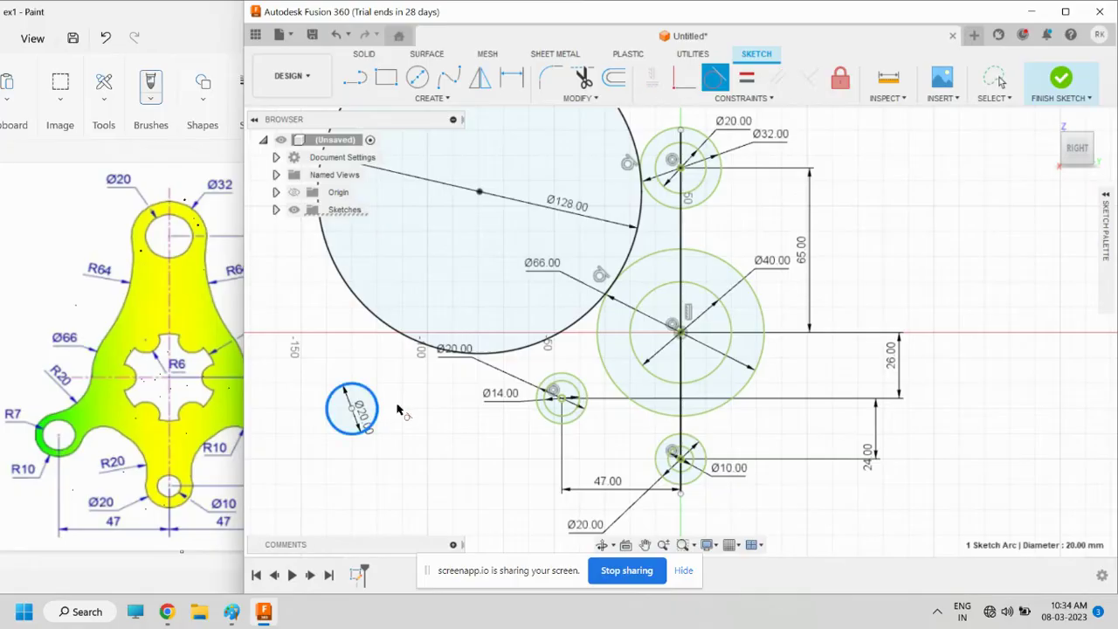
click(566, 375)
click(498, 387)
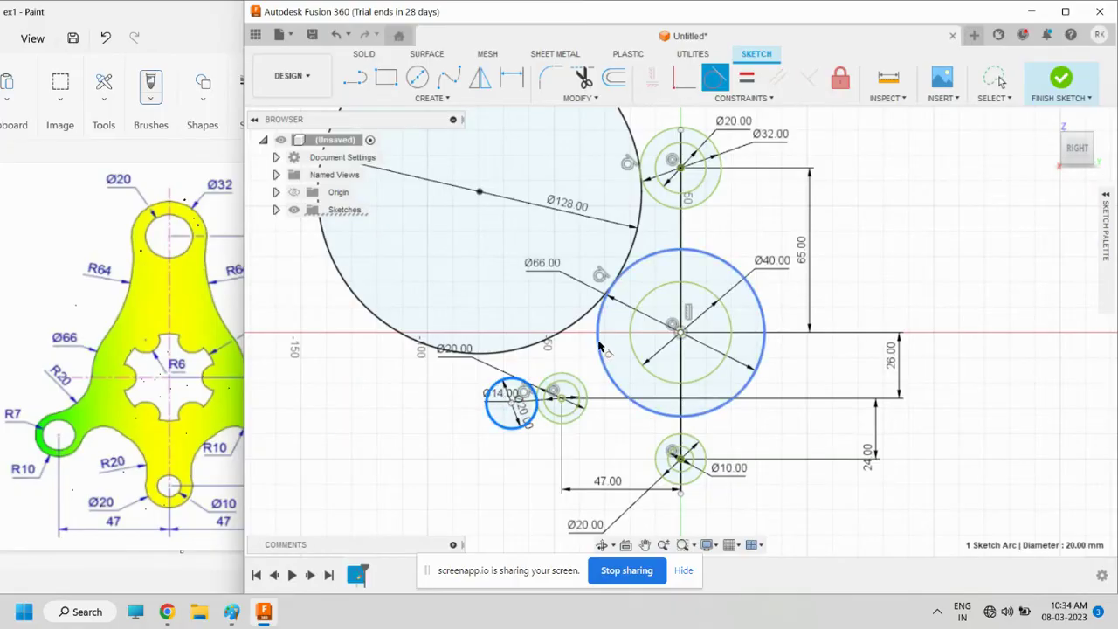
click(596, 344)
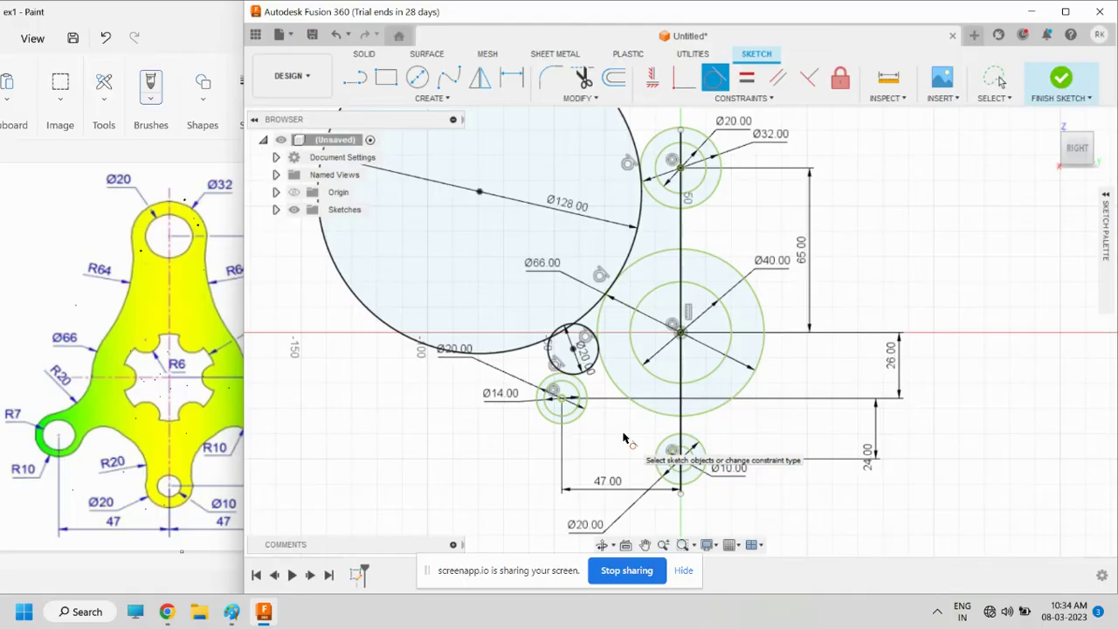
Trim excess sections of the Ø128 circle, the centre circle and the small Ø20 arc
click(583, 79)
click(393, 330)
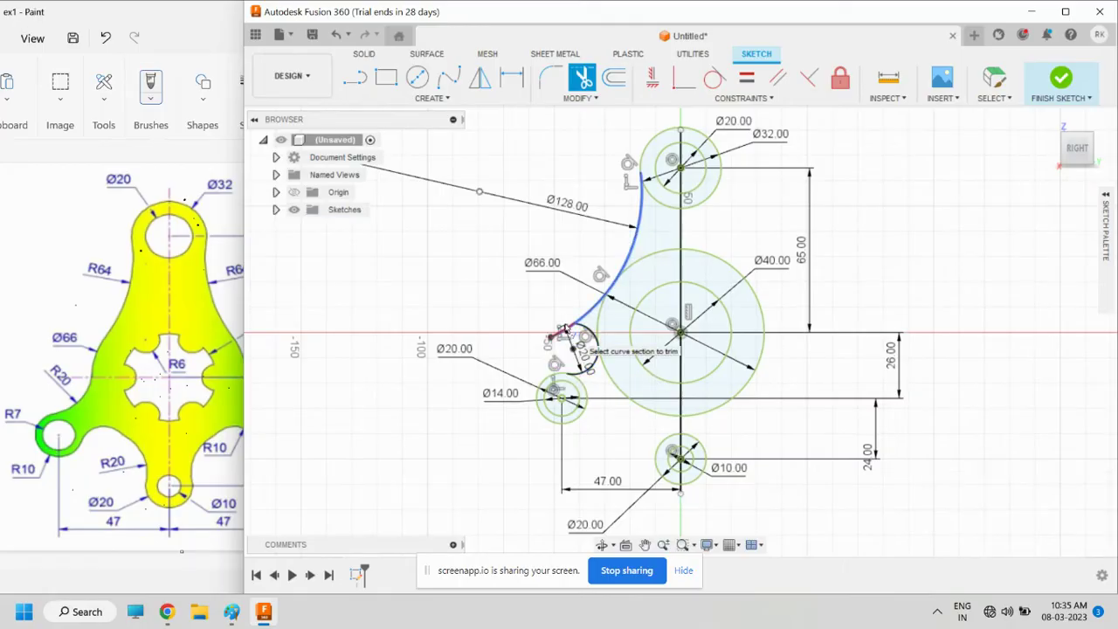
click(565, 328)
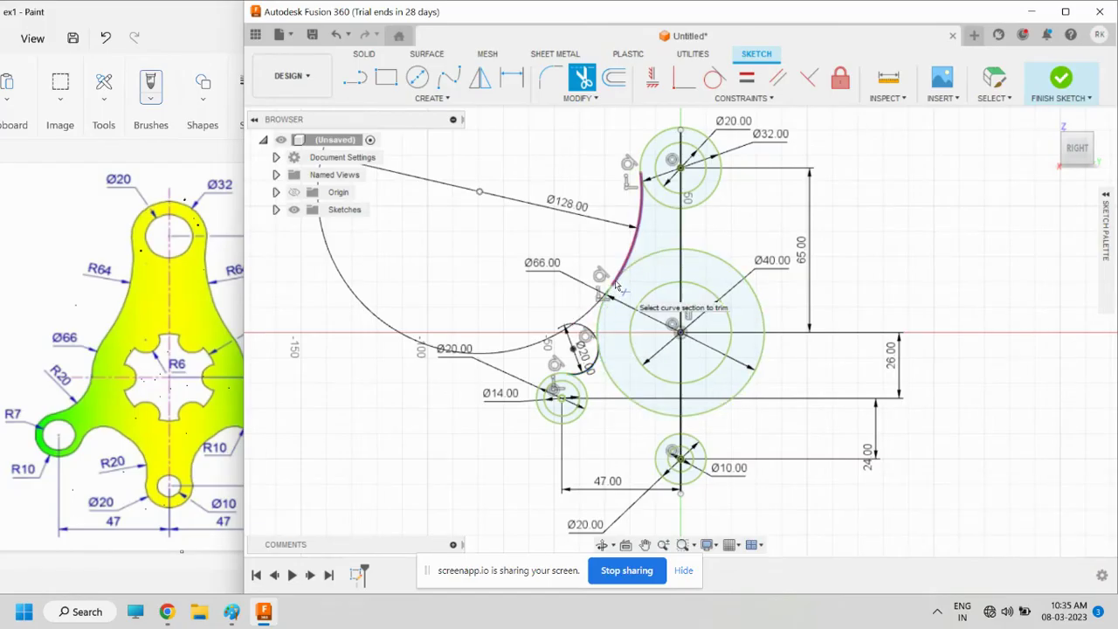
click(659, 263)
click(659, 263)
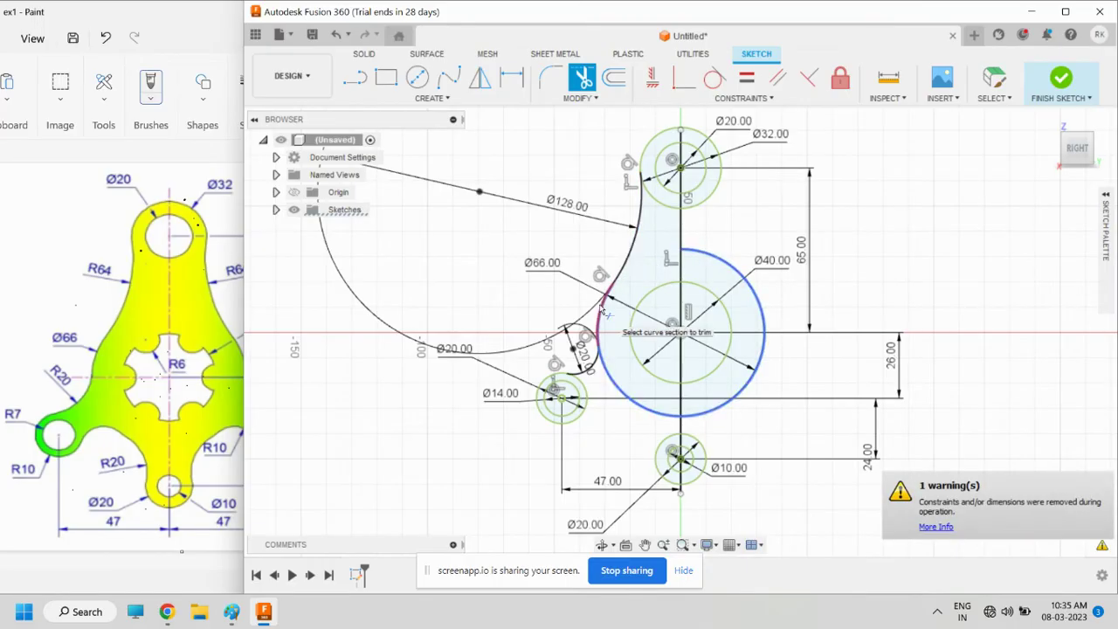
click(596, 369)
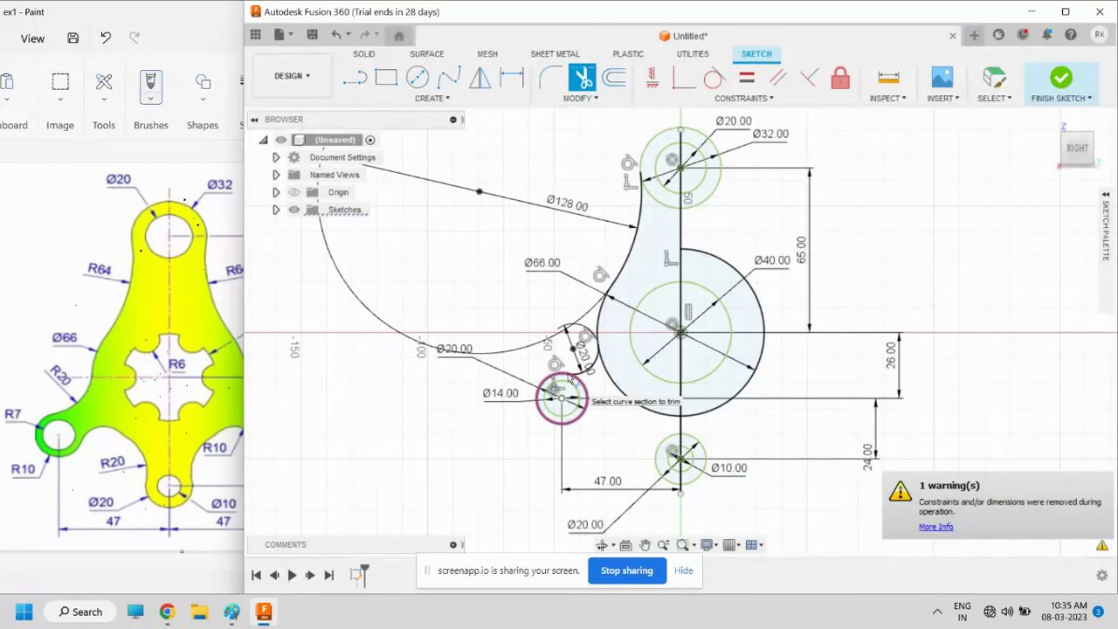
click(417, 77)
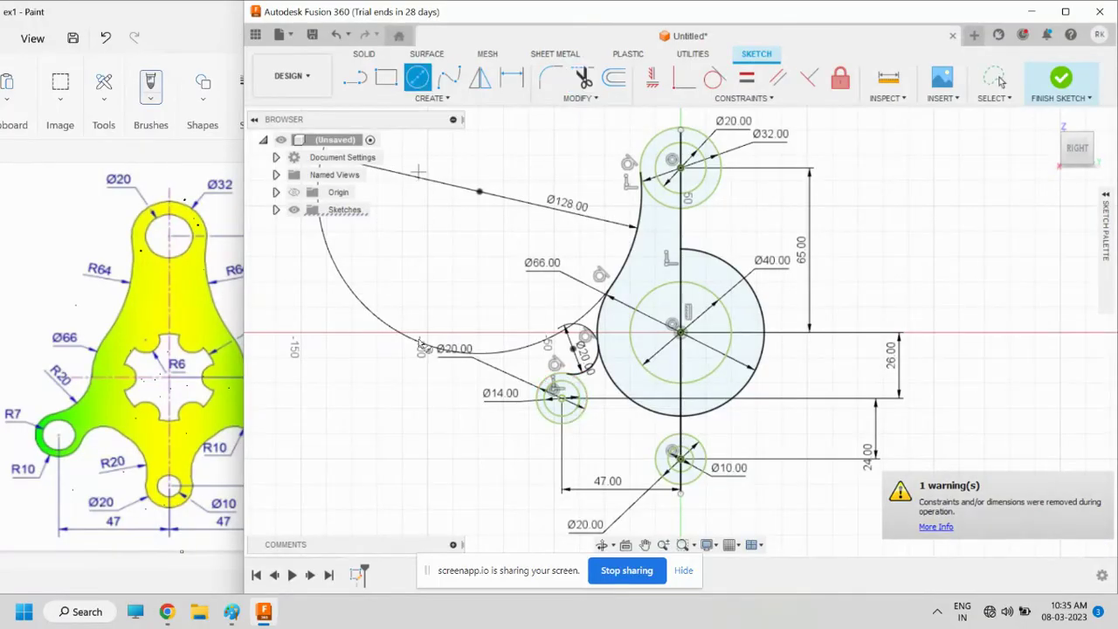
Draw two 30 mm circles side by side at the lower left of the sketch
click(386, 447)
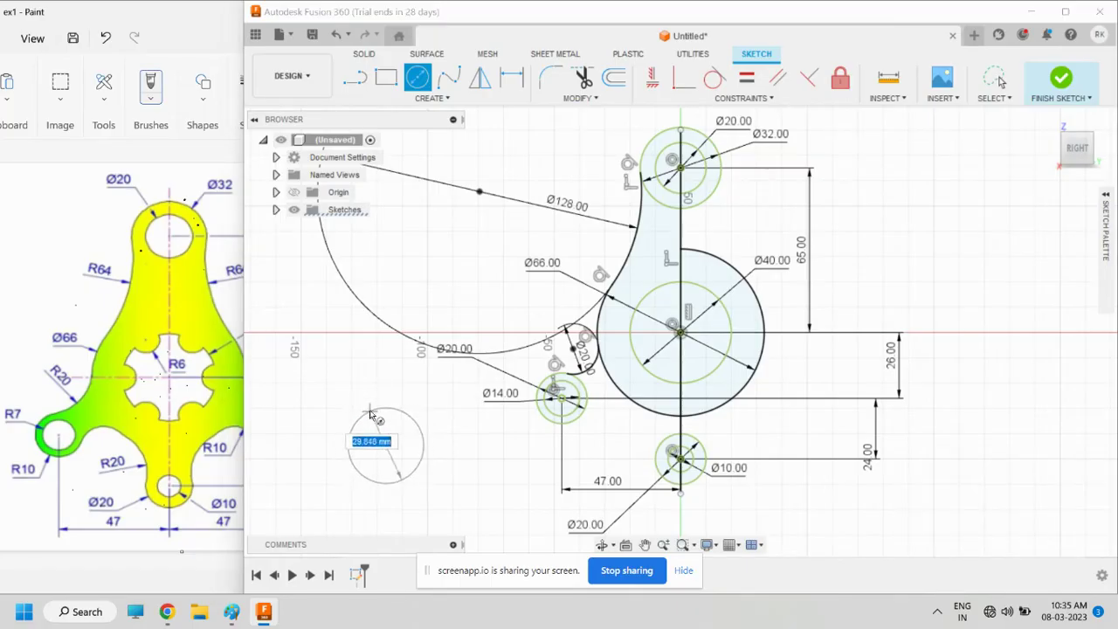
text(30)
key(Return)
click(469, 500)
text(30)
key(Return)
Dimension the left circle's diameter to 40 mm
click(517, 79)
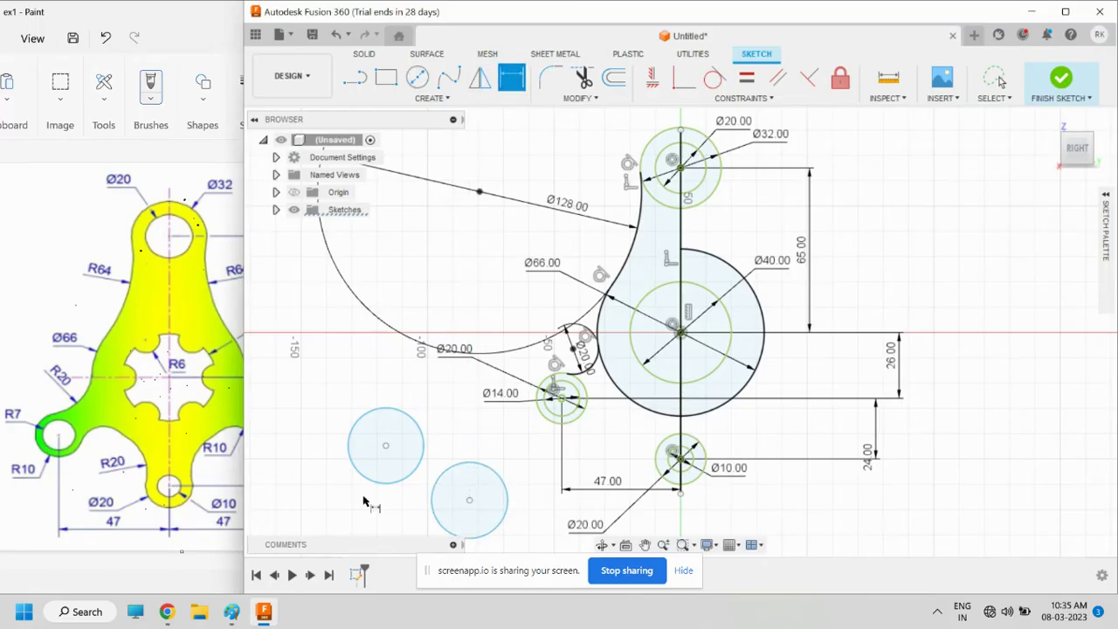
click(360, 459)
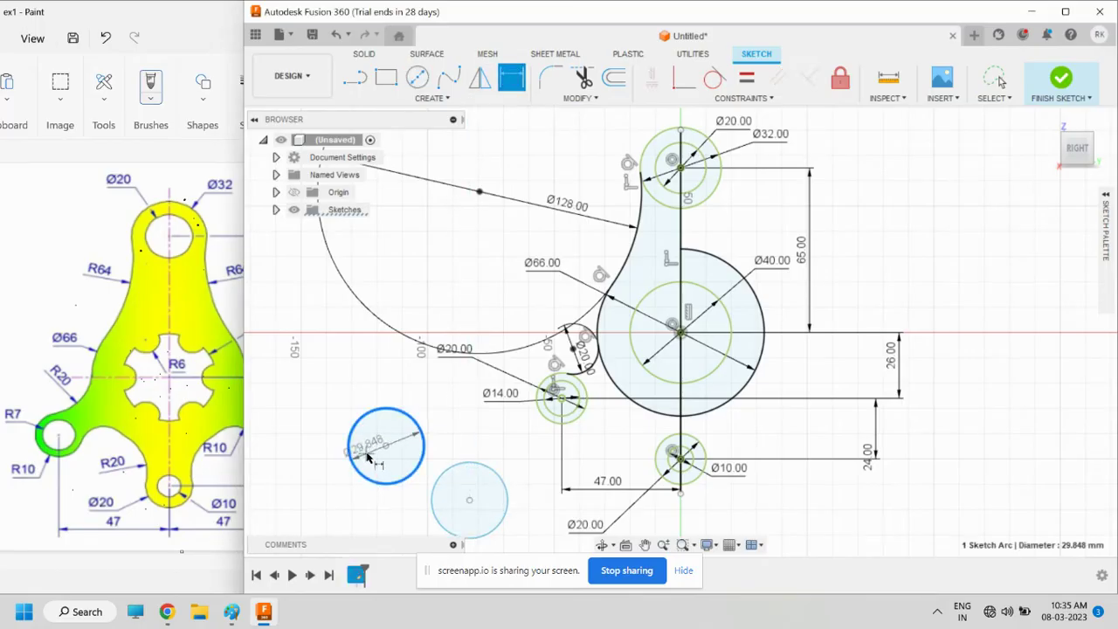
click(366, 454)
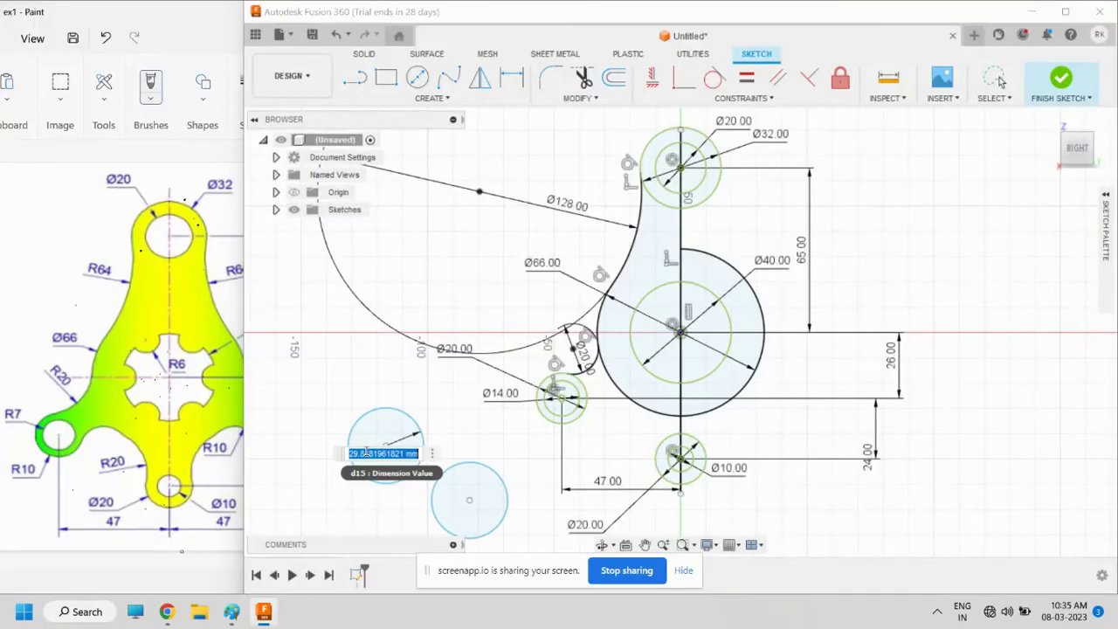
text(40)
key(Return)
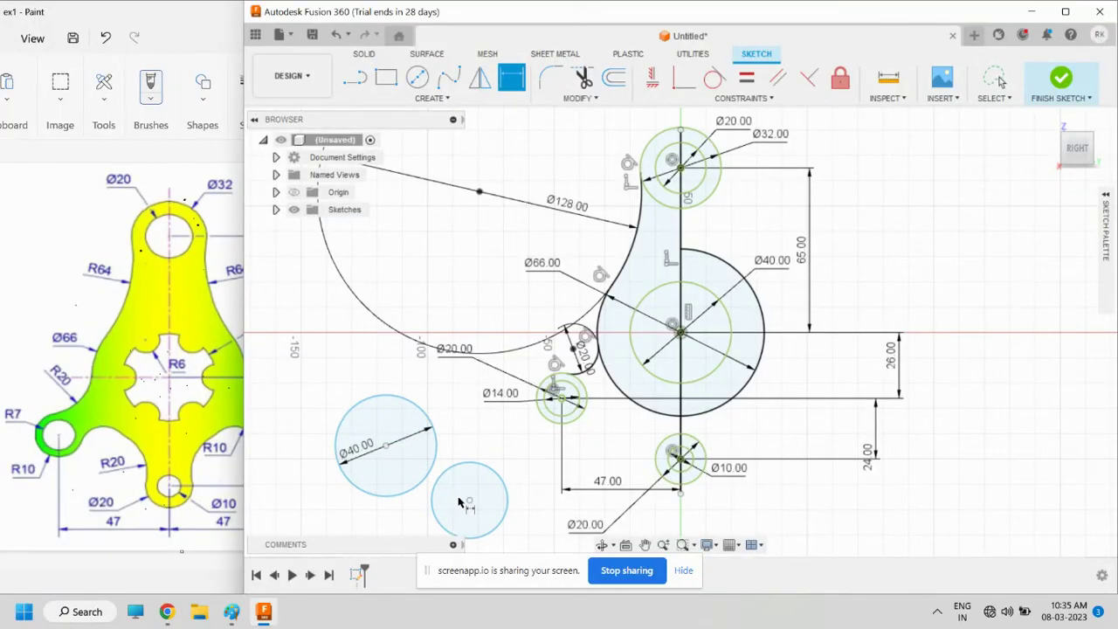
Dimension the second circle's diameter, correcting it to 20 mm
click(466, 462)
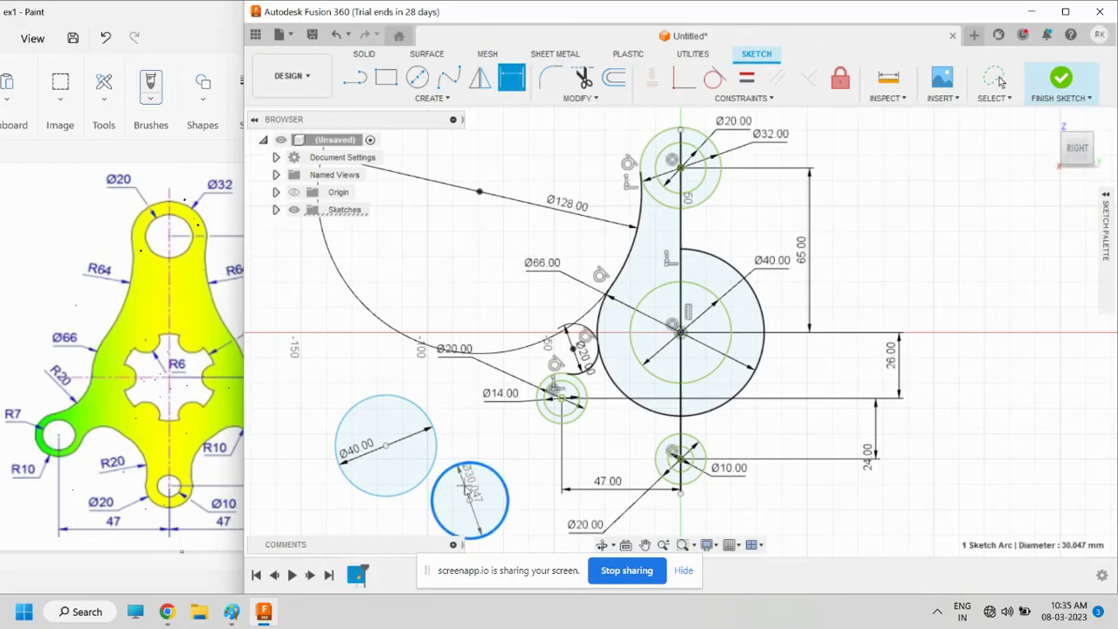
click(469, 494)
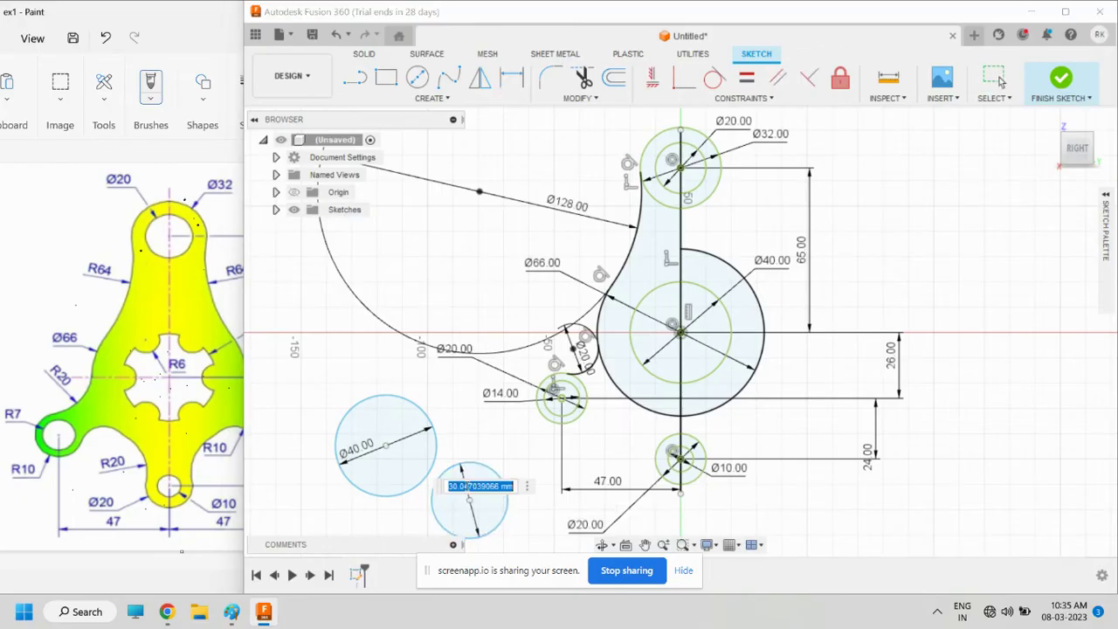
text(1)
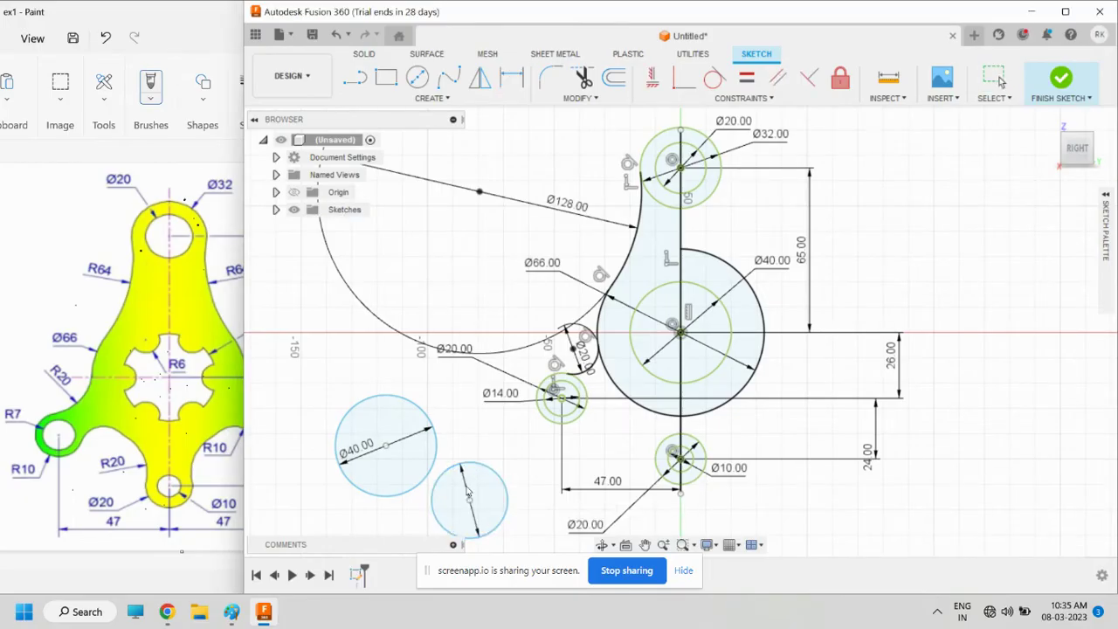
key(Return)
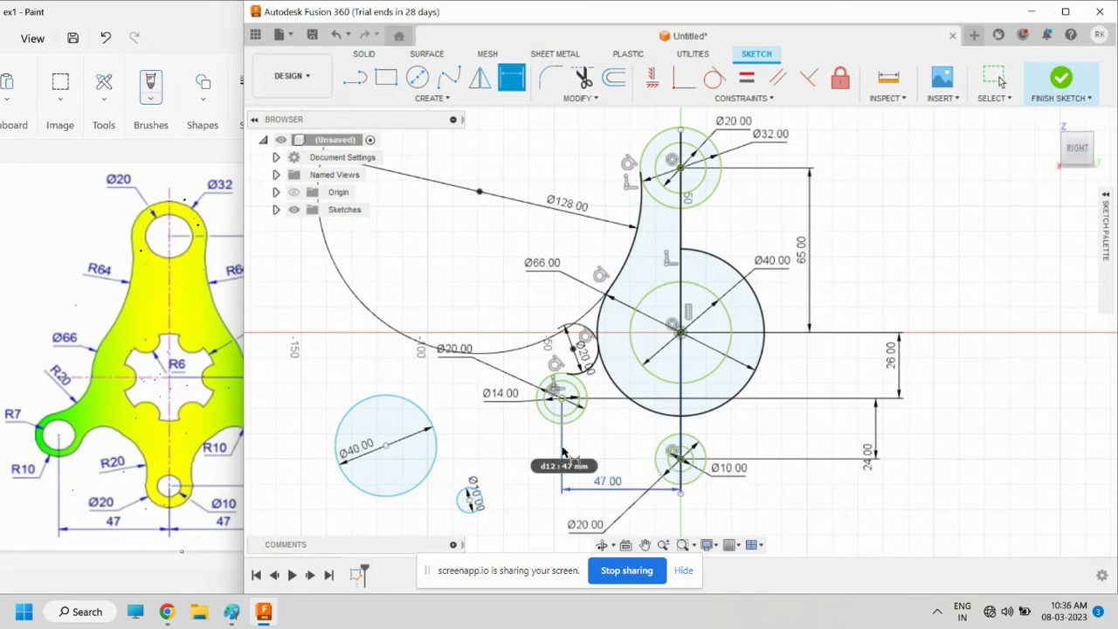
click(476, 489)
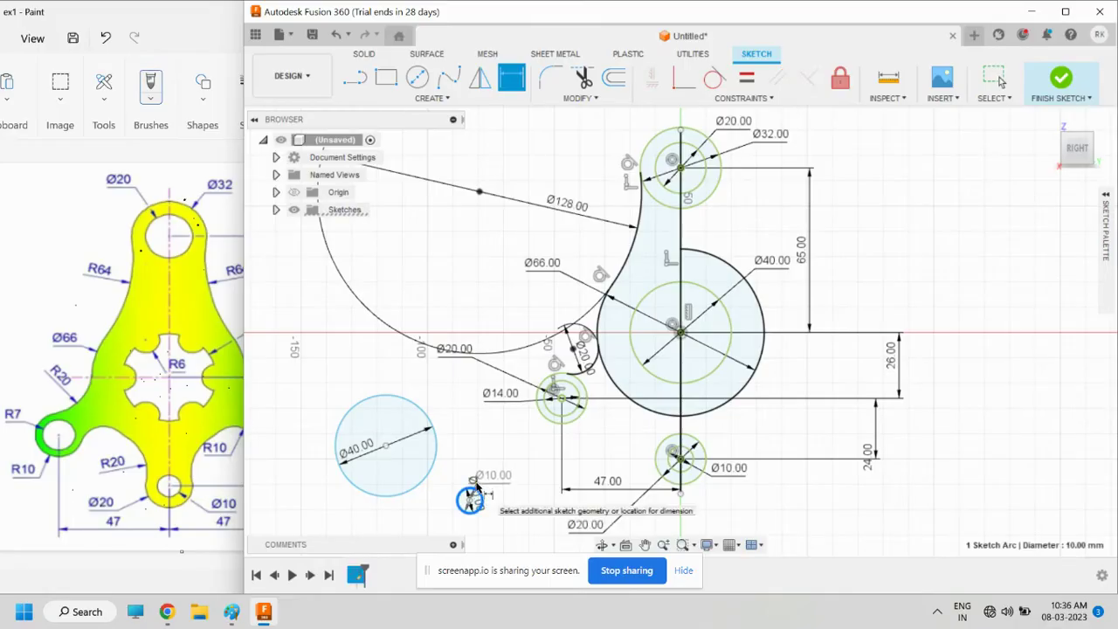
click(471, 489)
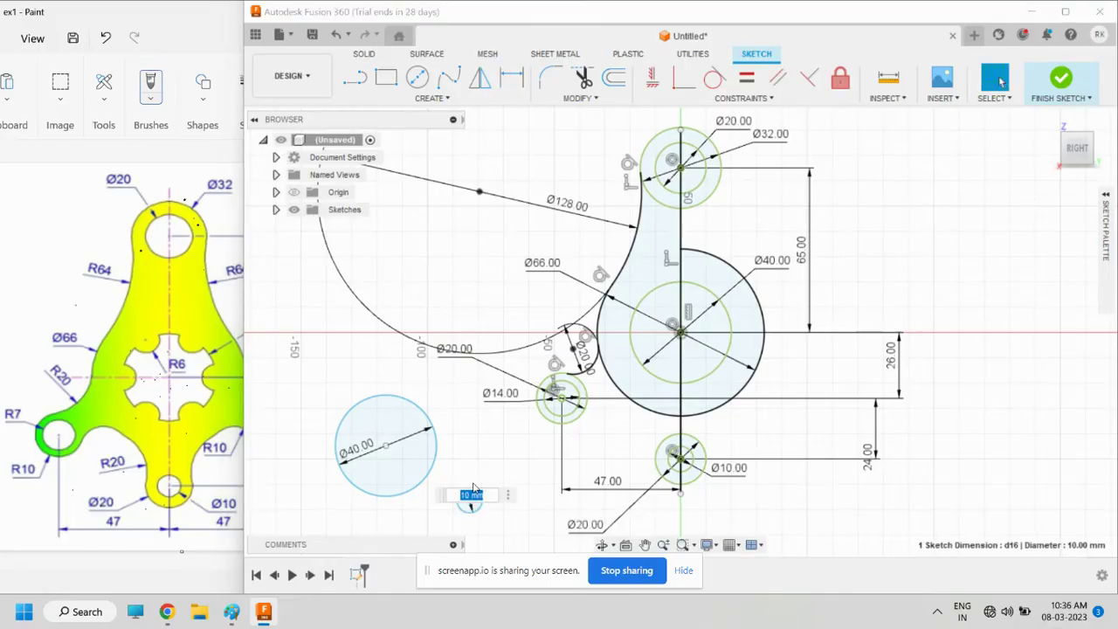
text(20)
key(Return)
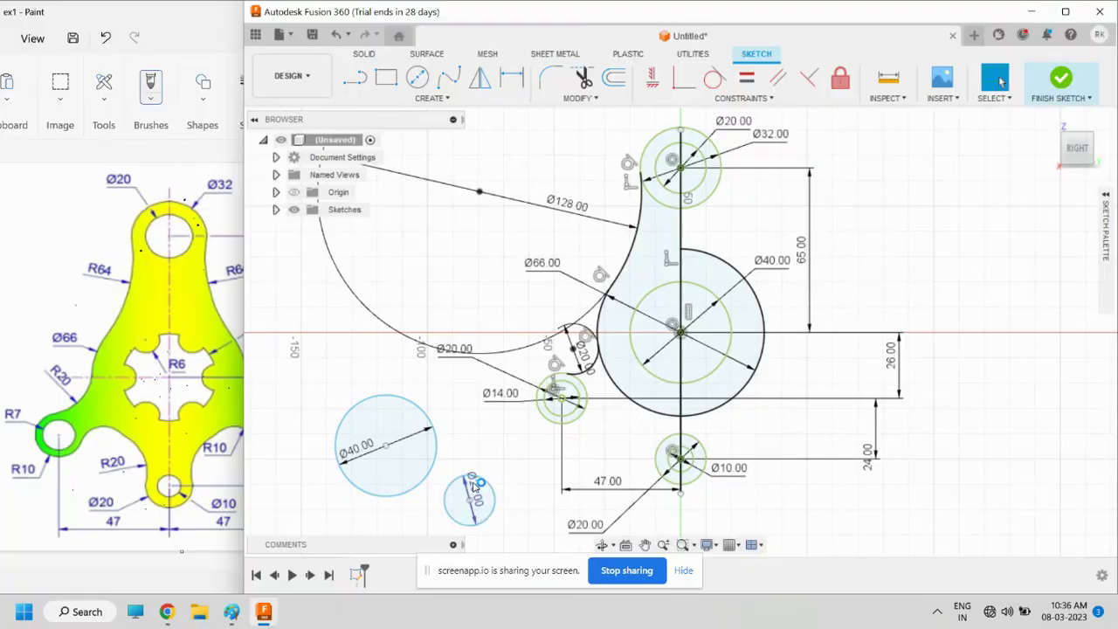
Make the Ø40 circle tangent to the Ø14 circle and the large circle
click(712, 81)
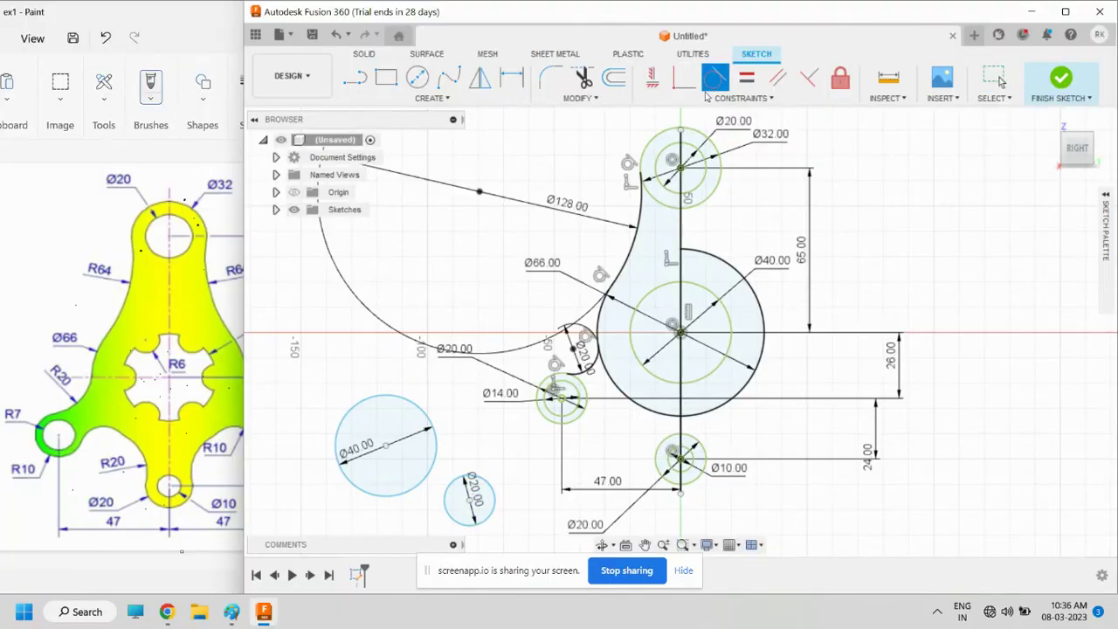
click(402, 399)
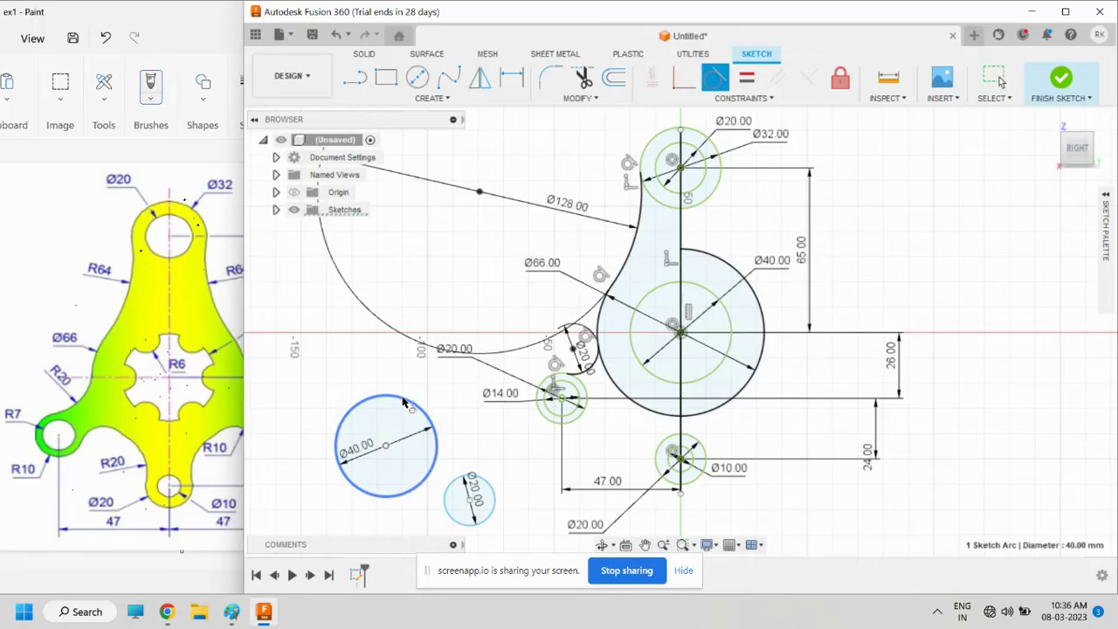
click(574, 425)
click(512, 469)
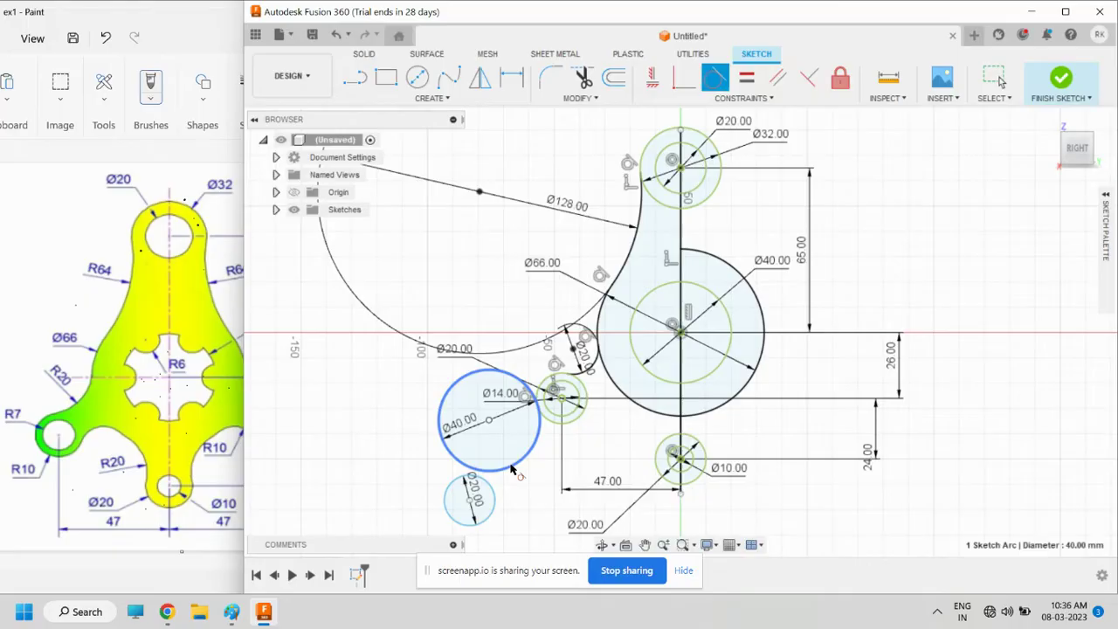
click(626, 400)
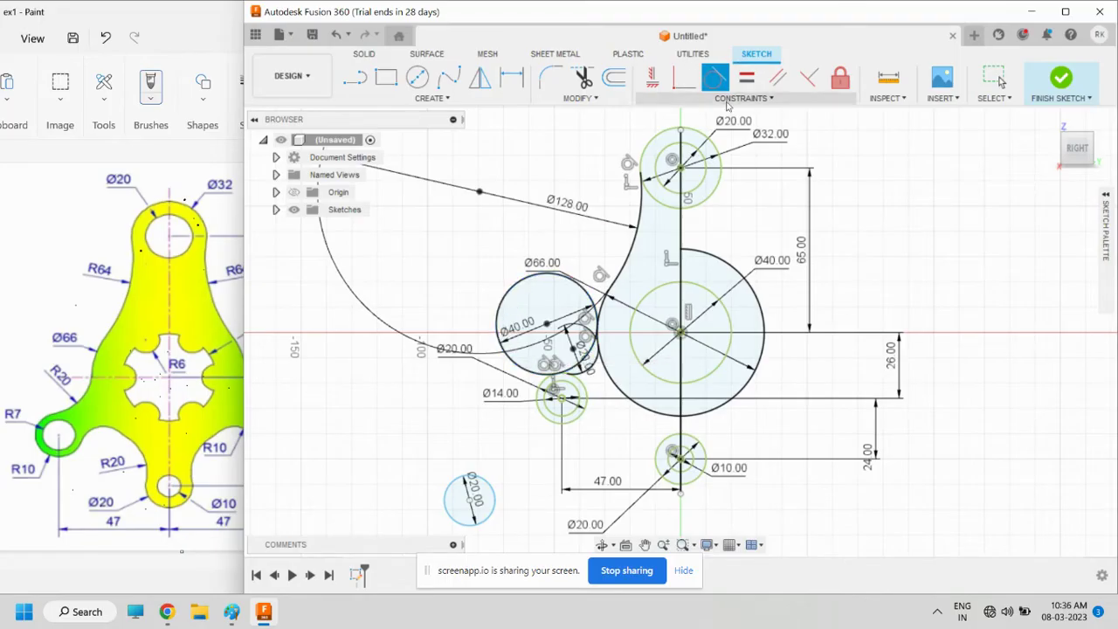
click(506, 329)
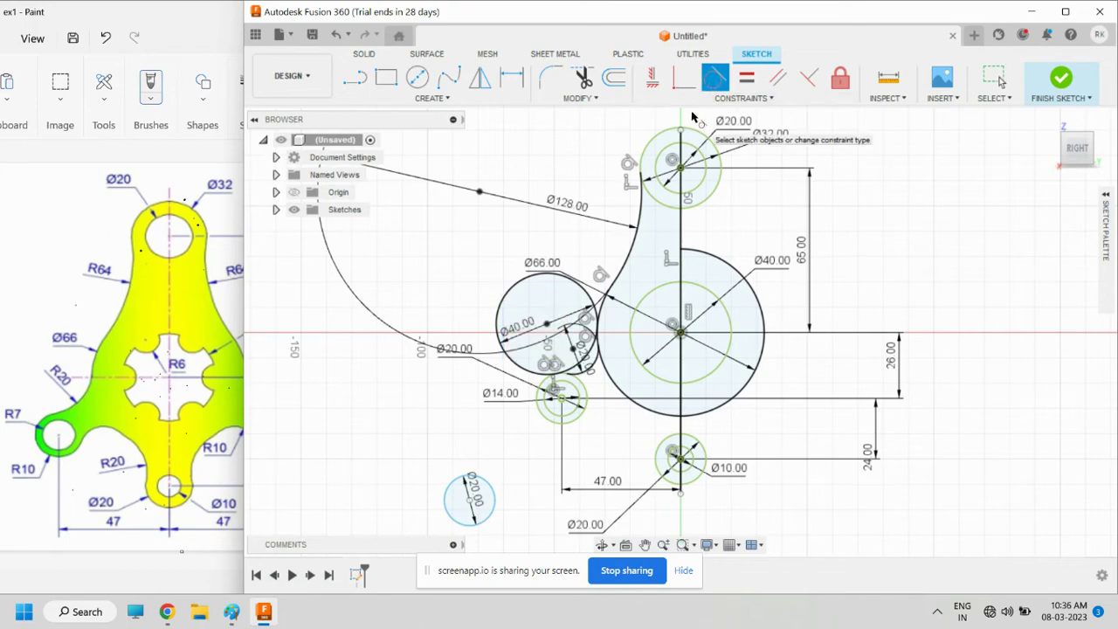
key(Escape)
Drag the misplaced Ø40 circle back below the large circle and reapply its tangency
click(510, 288)
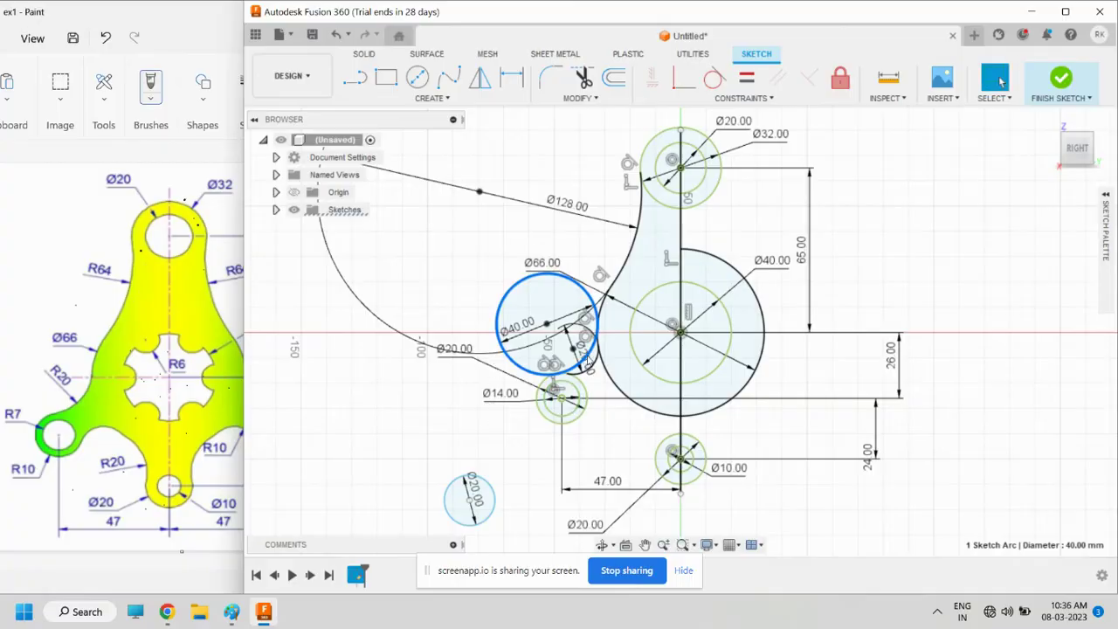
click(518, 325)
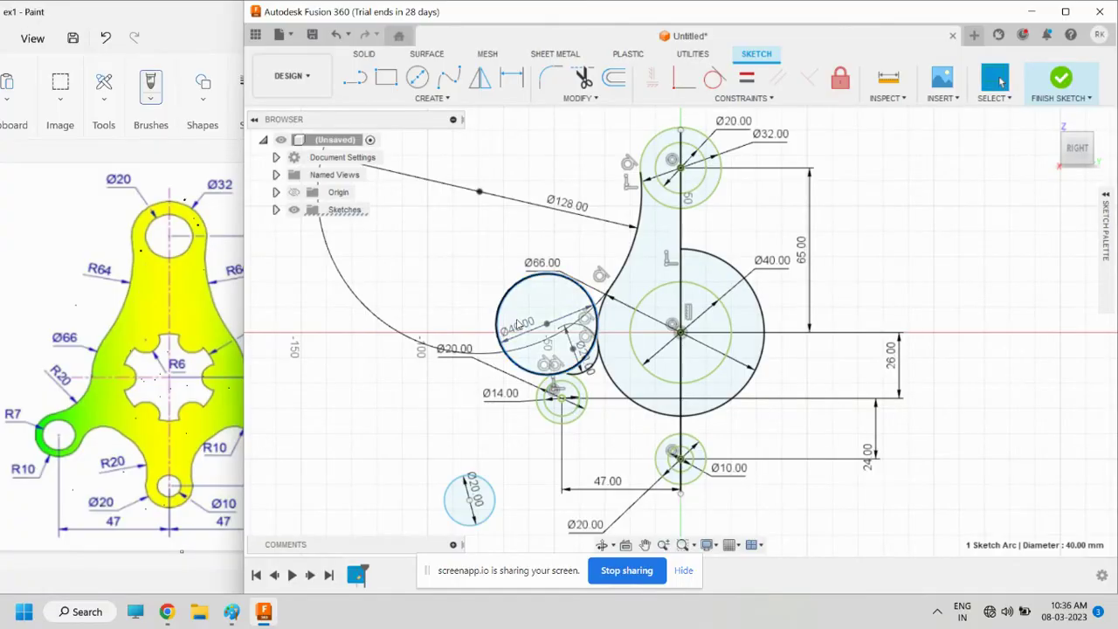
drag(519, 325, 463, 421)
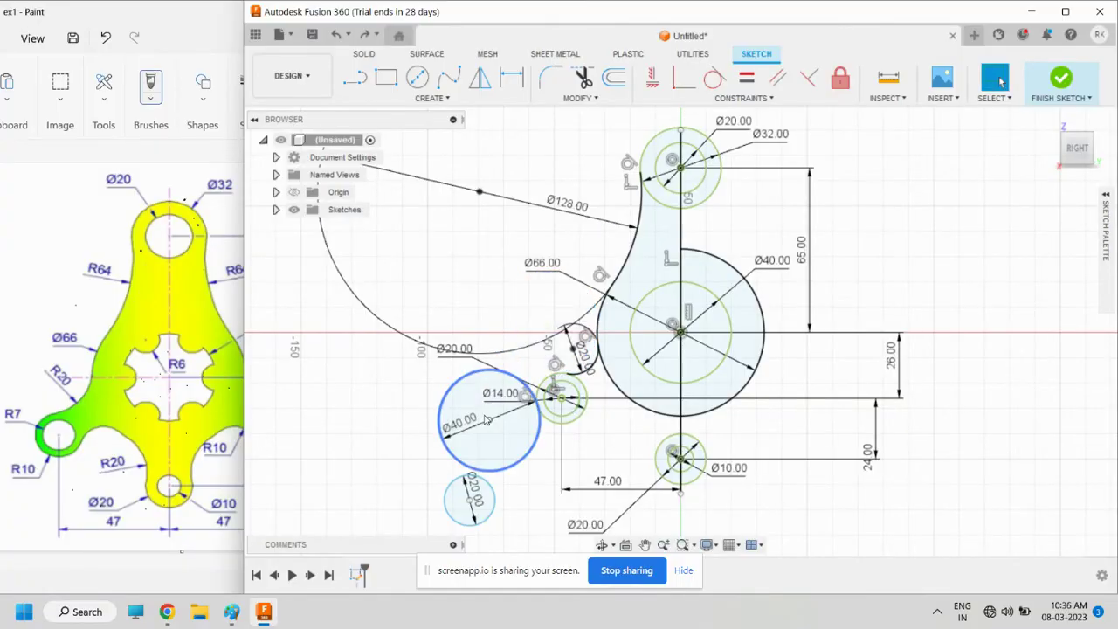
click(513, 471)
mouse_move(514, 472)
mouse_down()
mouse_move(663, 380)
mouse_move(648, 427)
mouse_up()
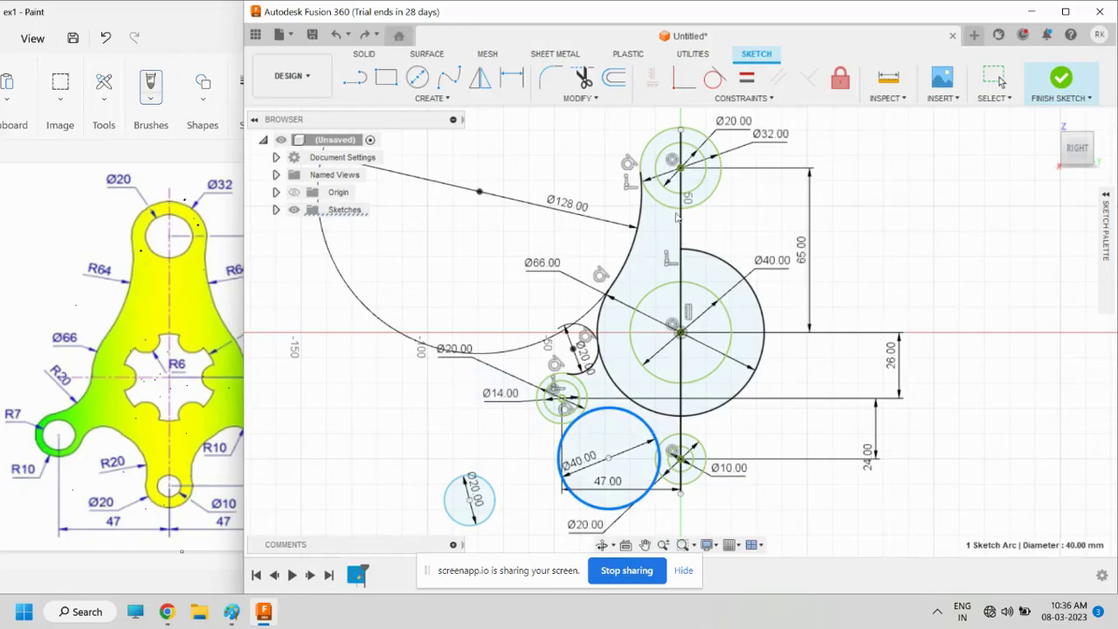
click(714, 79)
click(615, 404)
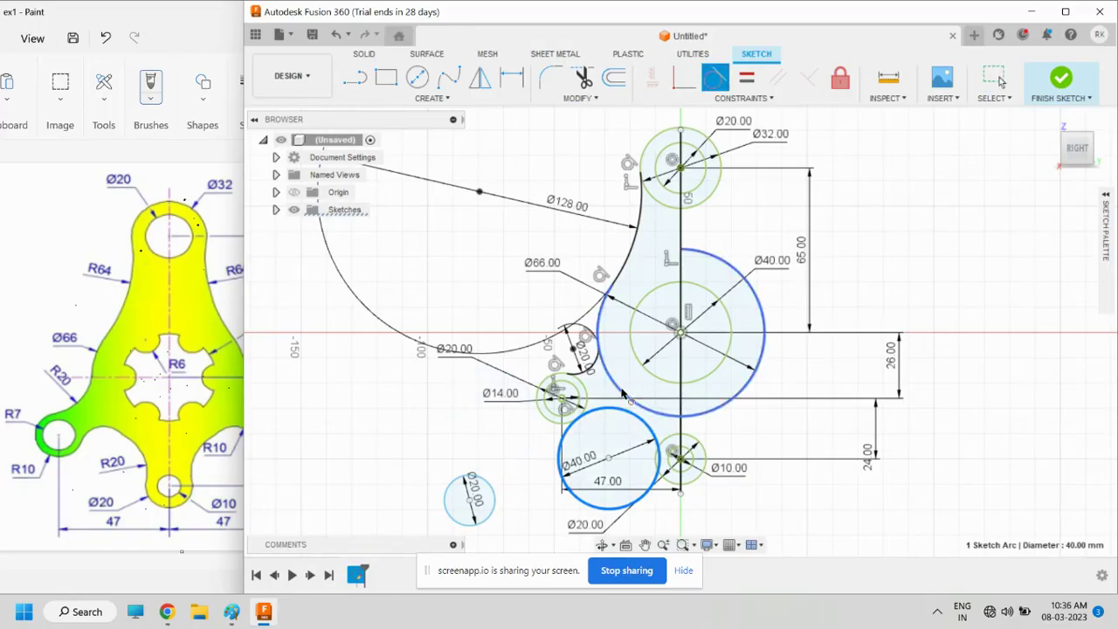
click(561, 479)
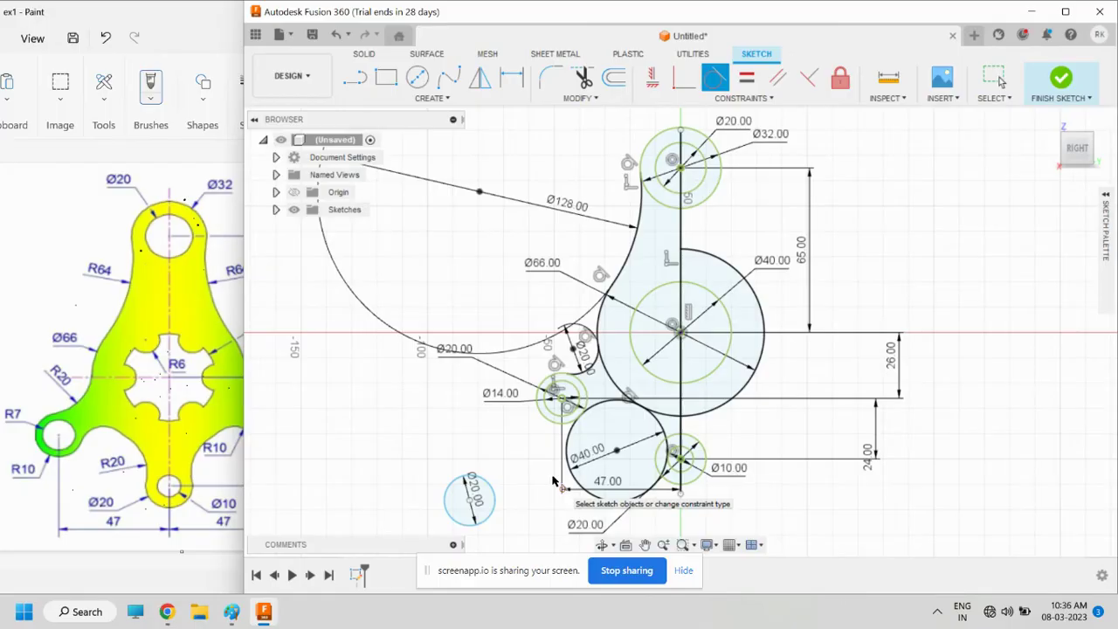
Trim the lower arc and leftover end off the Ø40 circle, then select the Ø20 circle for tangency
click(582, 77)
click(602, 498)
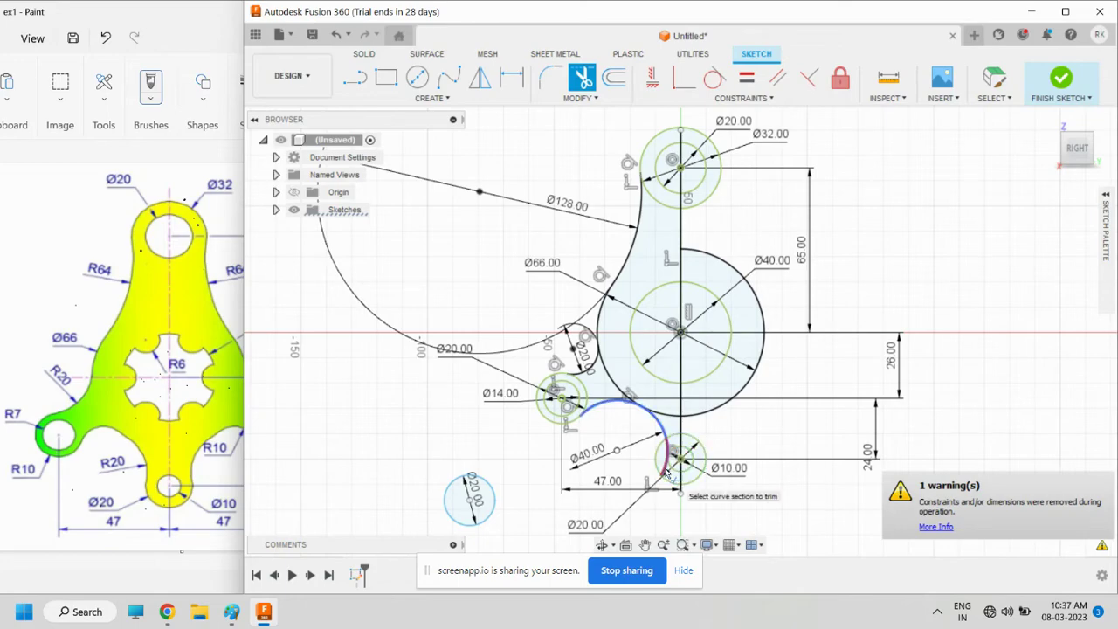
click(666, 469)
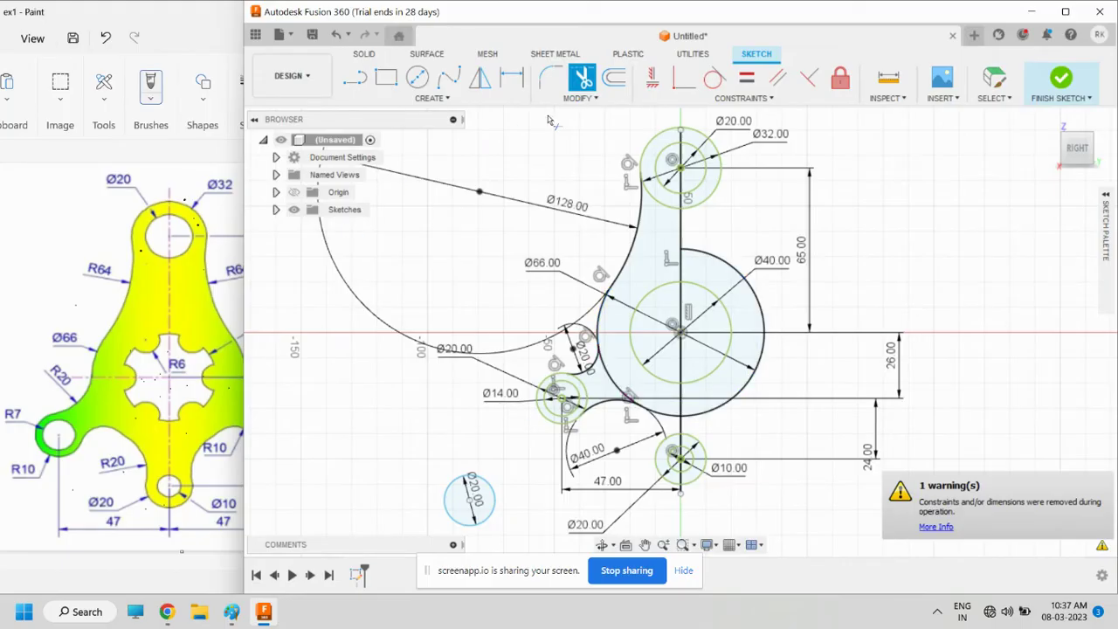
click(714, 78)
click(491, 515)
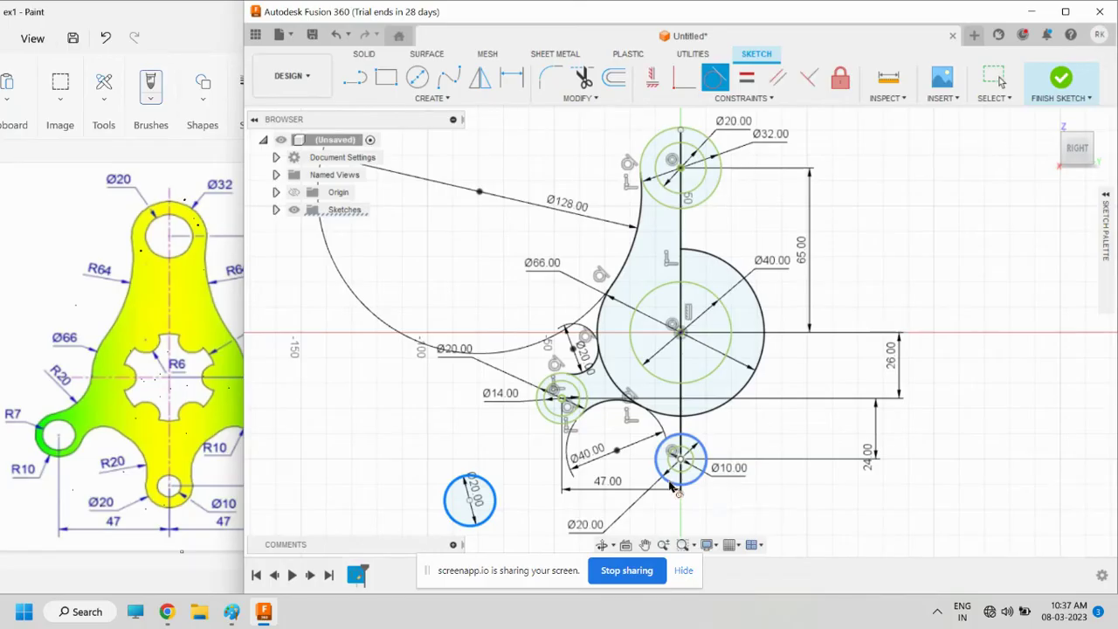
Make the Ø20 circle tangent to the Ø10 circle and the Ø40 arc
click(671, 484)
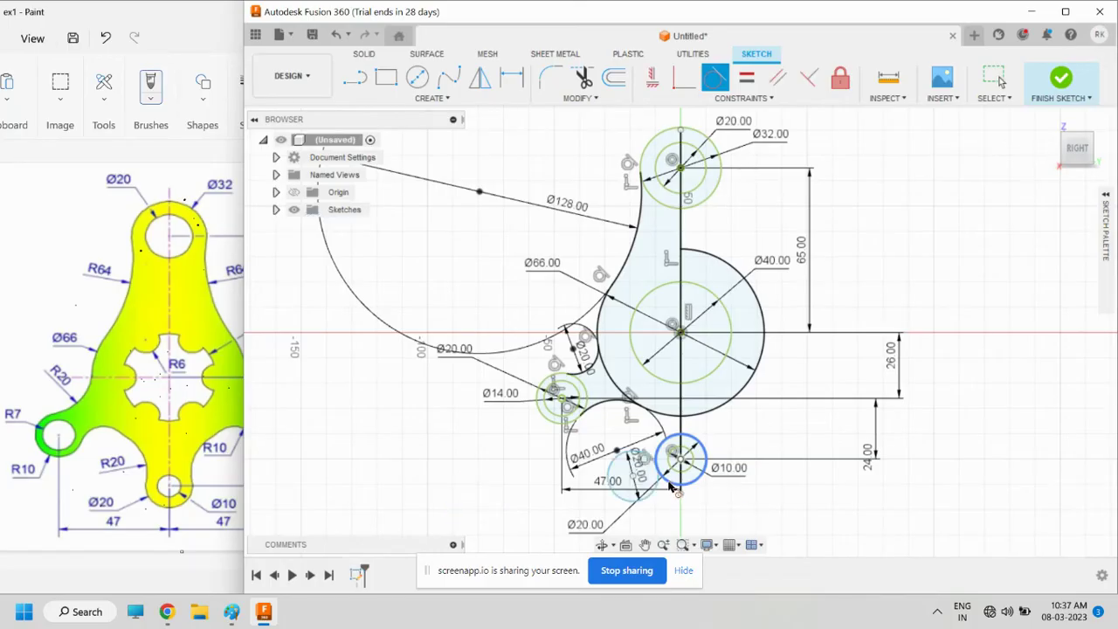
click(616, 460)
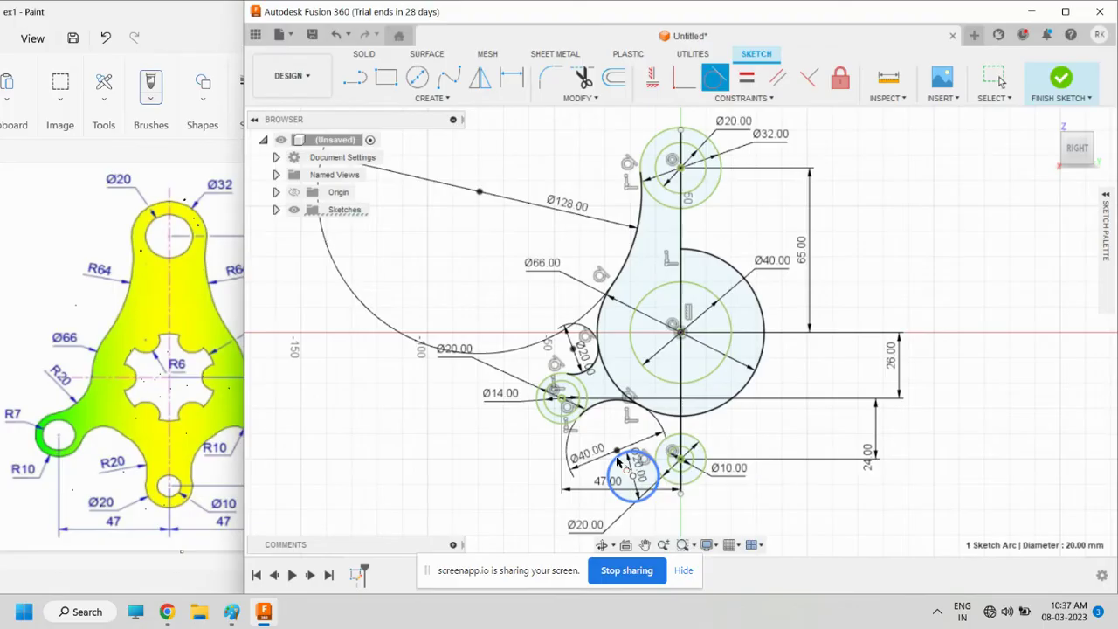
click(663, 419)
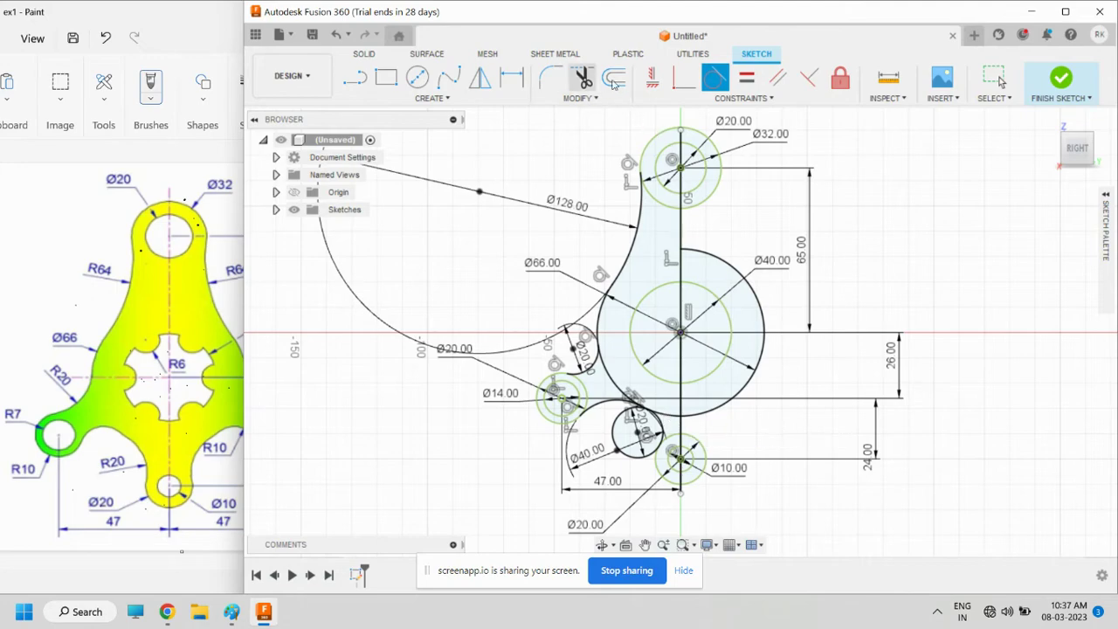
Trim a section off the Ø20 circle and the right, lower part of the large circle
click(583, 77)
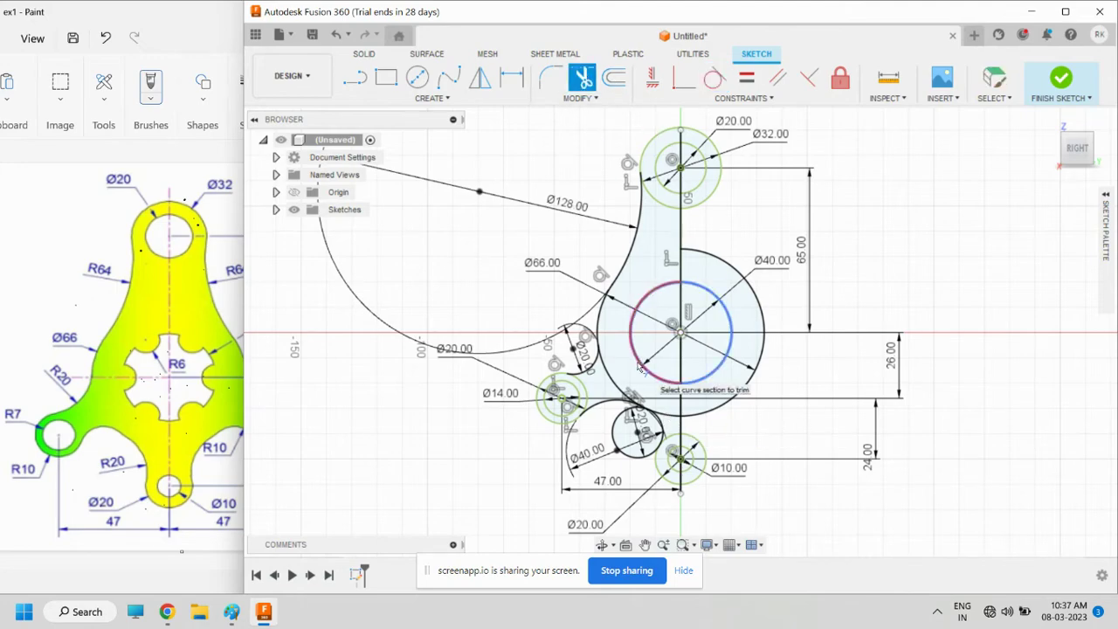
click(616, 447)
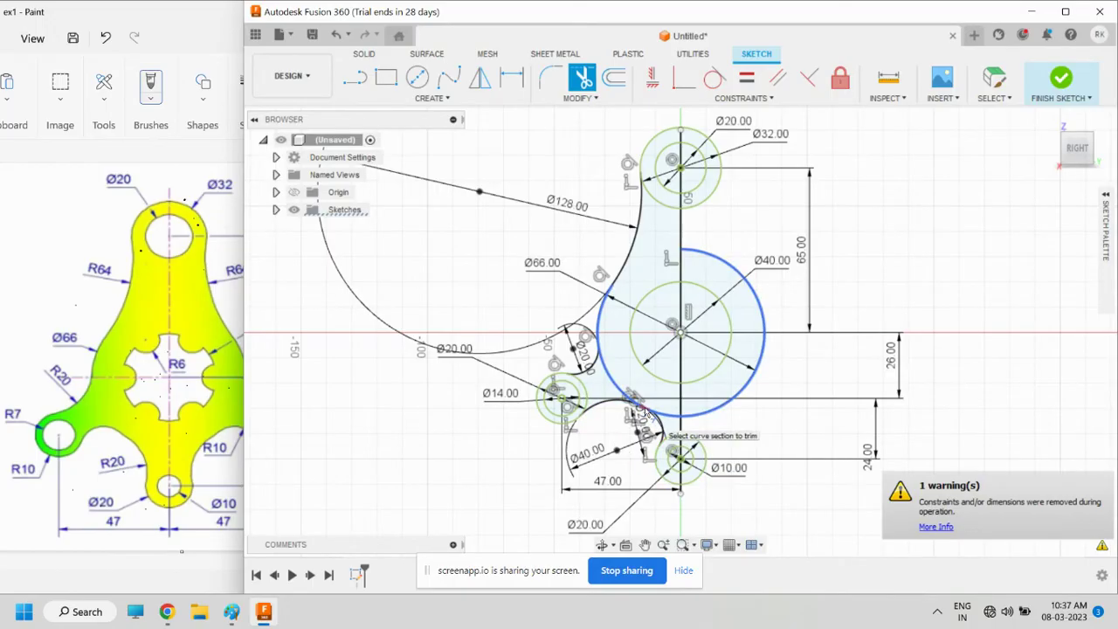
scroll(645, 413, up, 1)
scroll(646, 419, up, 1)
scroll(646, 426, up, 1)
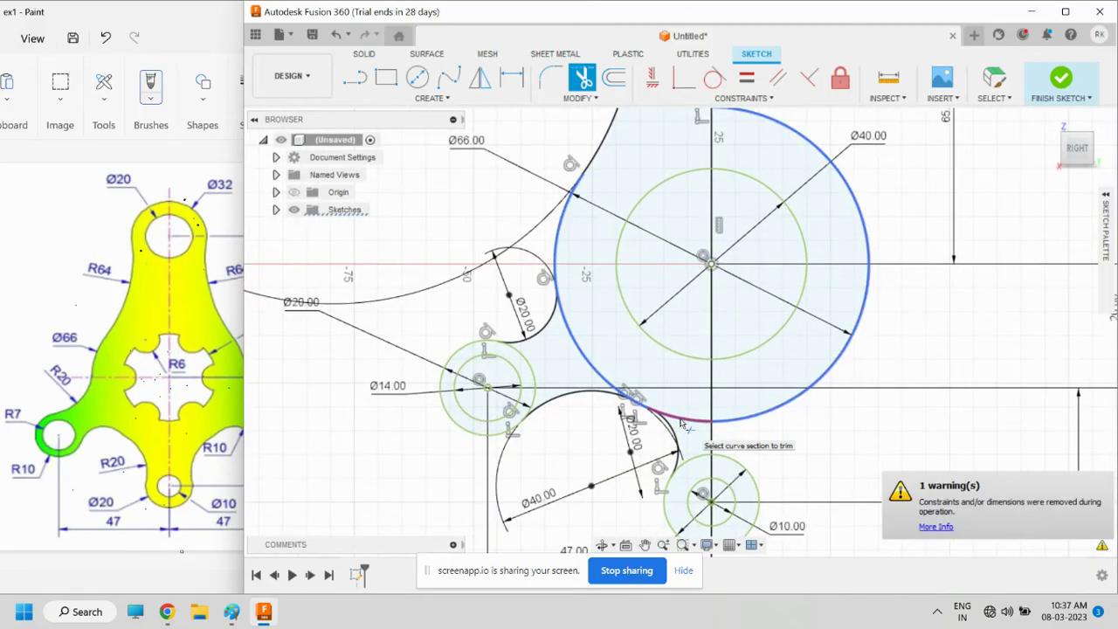
click(683, 423)
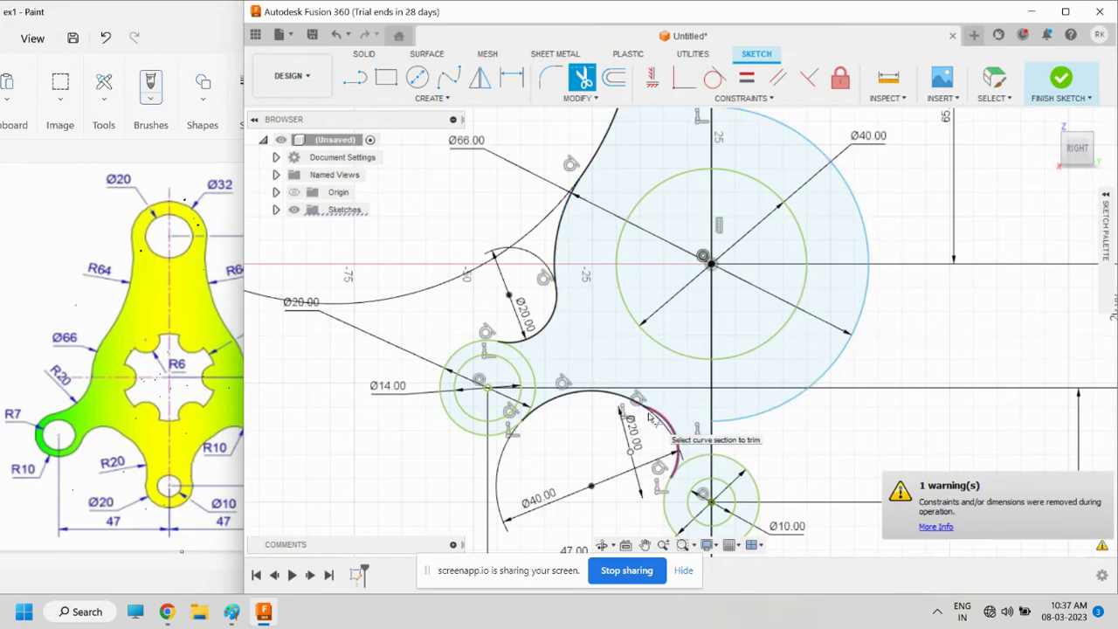
Trim the right arc of the Ø40 circle, the inner Ø32 arc and the excess at Ø14
scroll(648, 419, up, 1)
scroll(651, 425, up, 2)
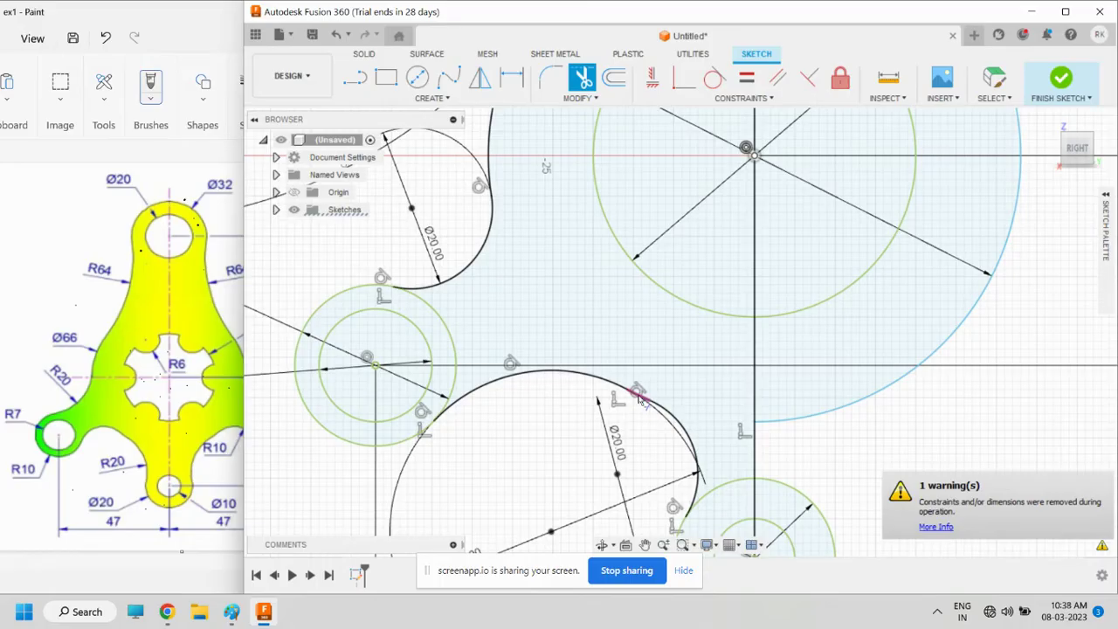
scroll(667, 426, up, 2)
scroll(699, 393, up, 2)
scroll(745, 354, up, 1)
scroll(725, 371, up, 1)
scroll(725, 384, up, 1)
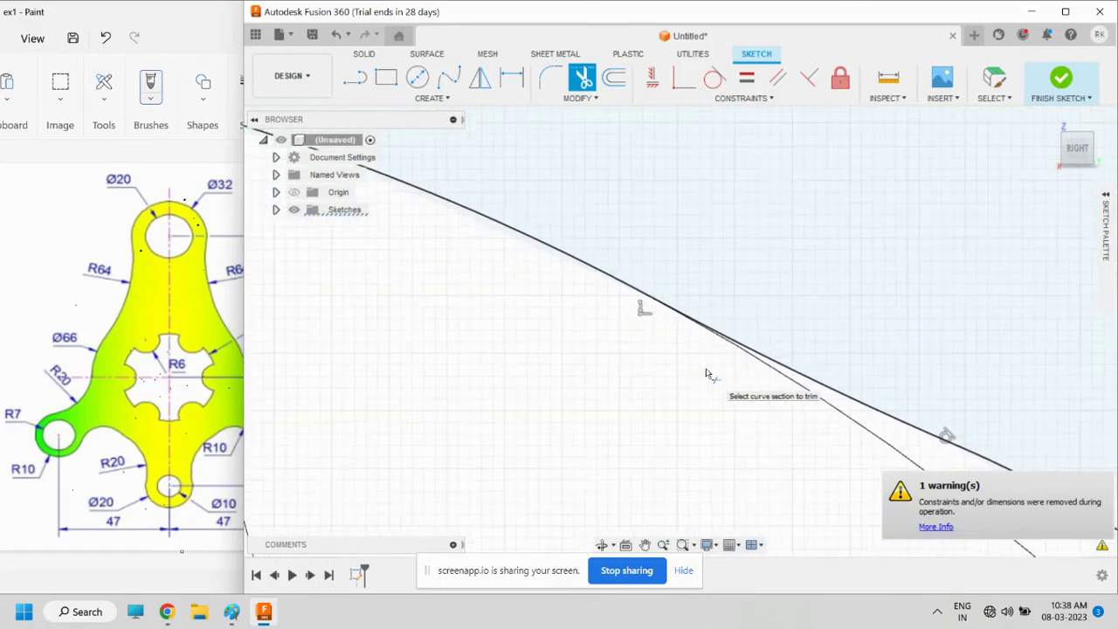
scroll(681, 429, up, 1)
scroll(679, 441, down, 1)
scroll(679, 454, down, 2)
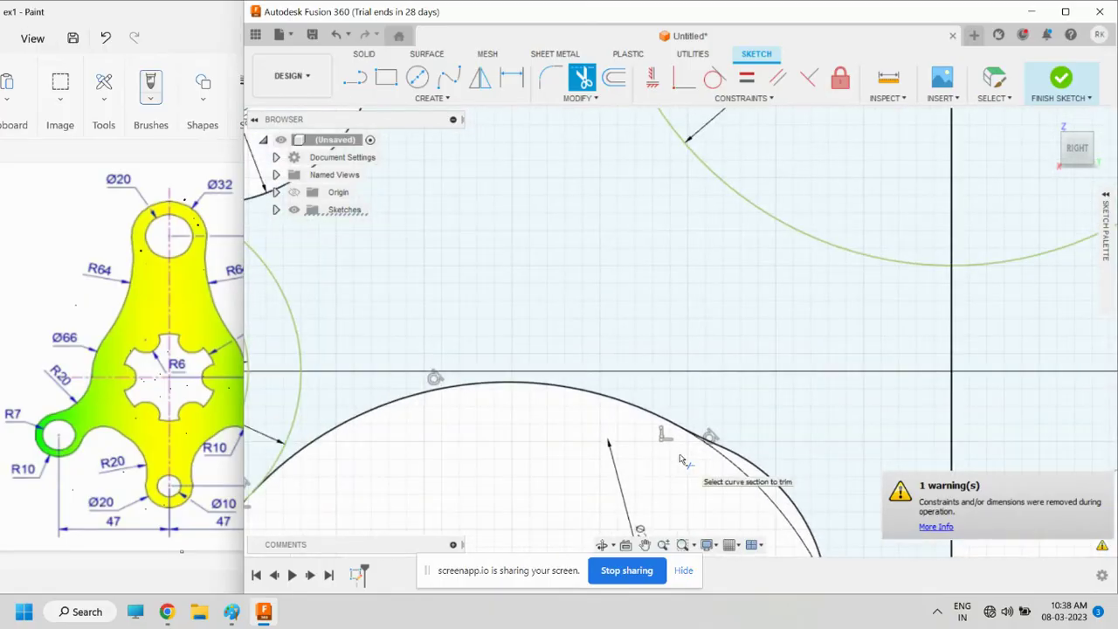
scroll(681, 459, down, 2)
scroll(681, 459, down, 1)
scroll(681, 459, down, 2)
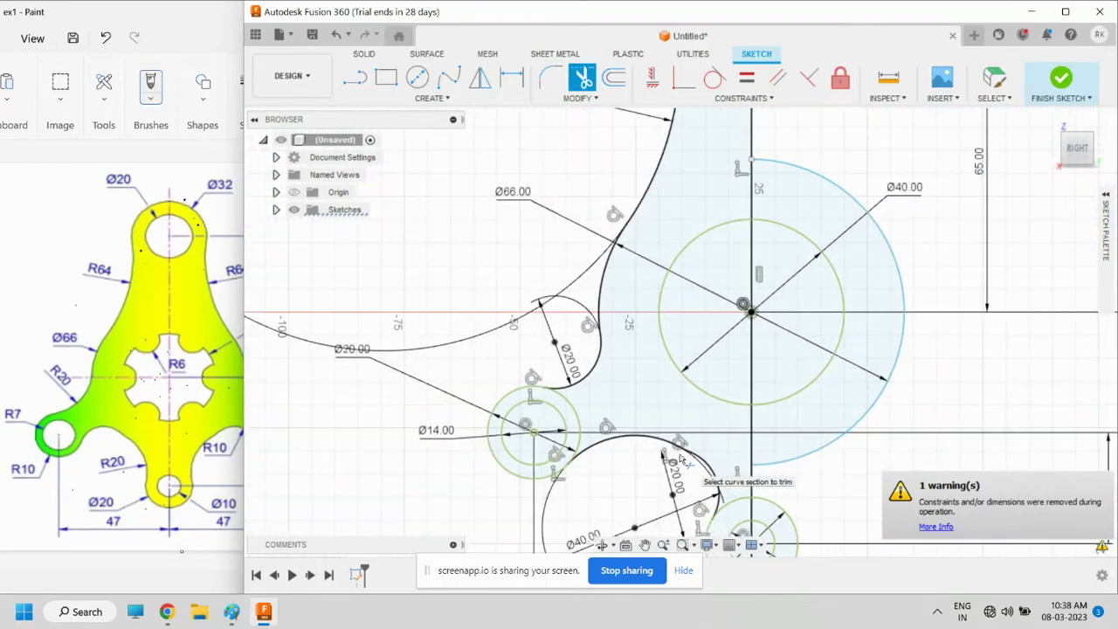
scroll(683, 461, down, 2)
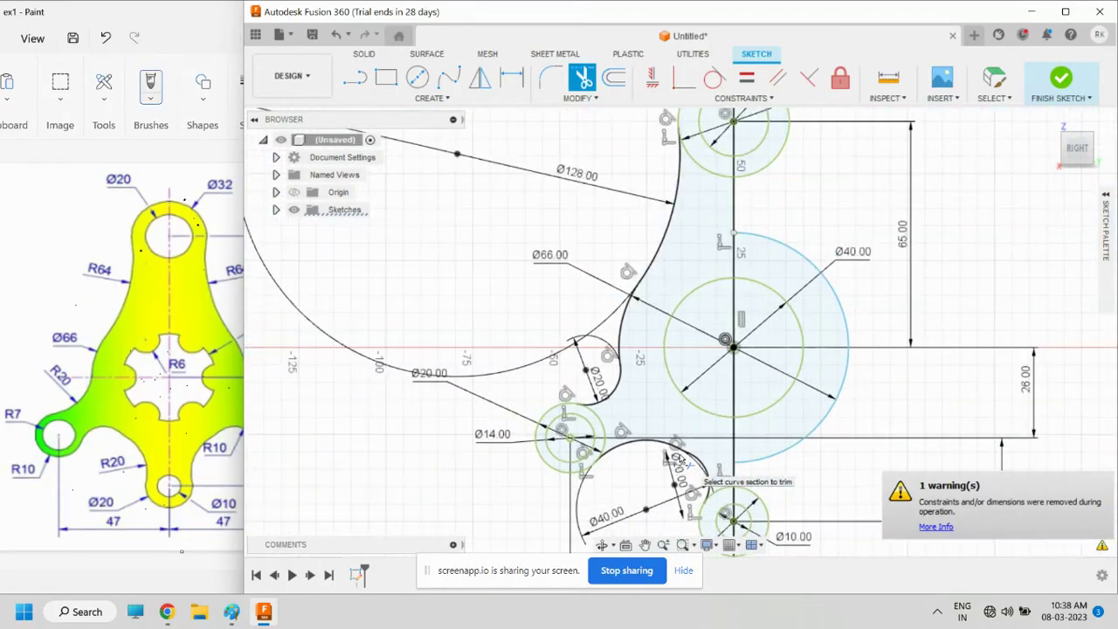
click(789, 388)
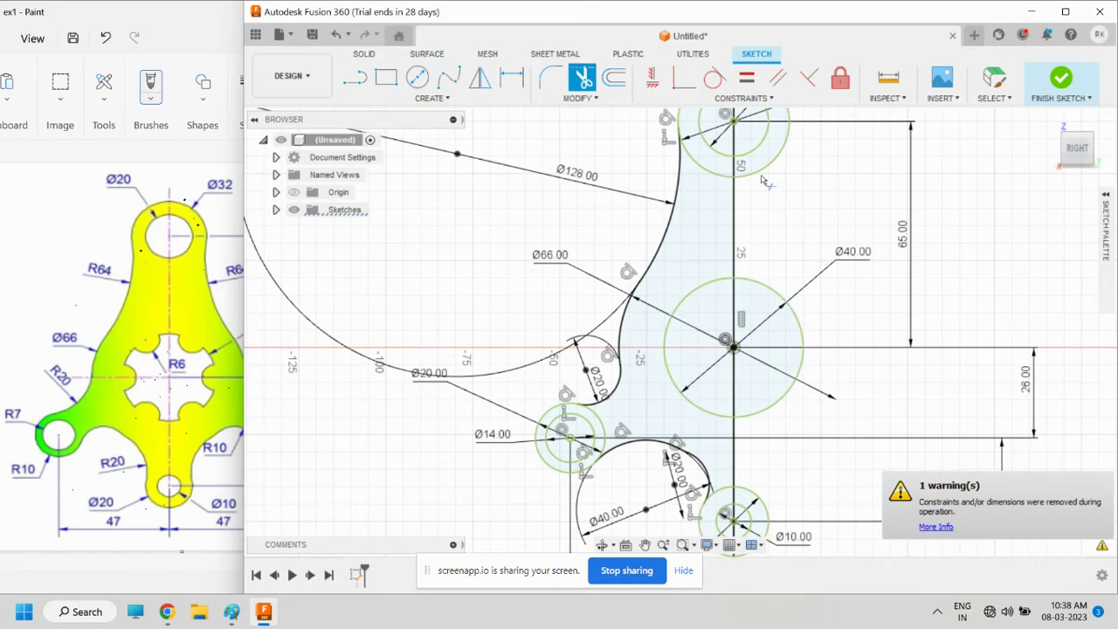
scroll(812, 379, down, 1)
scroll(814, 377, down, 1)
click(725, 213)
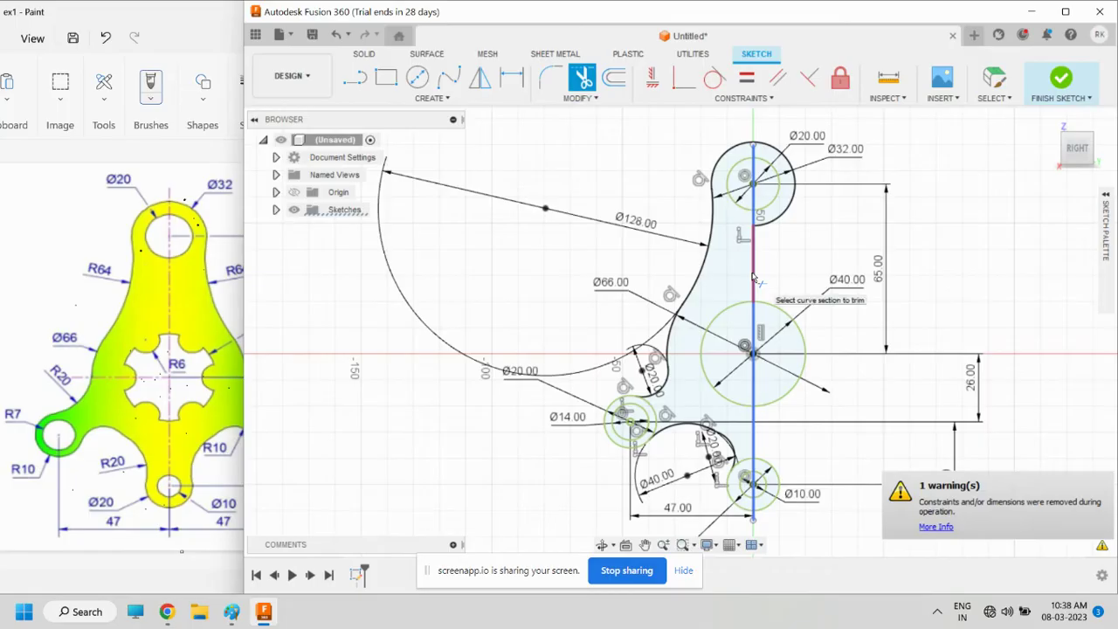
click(668, 416)
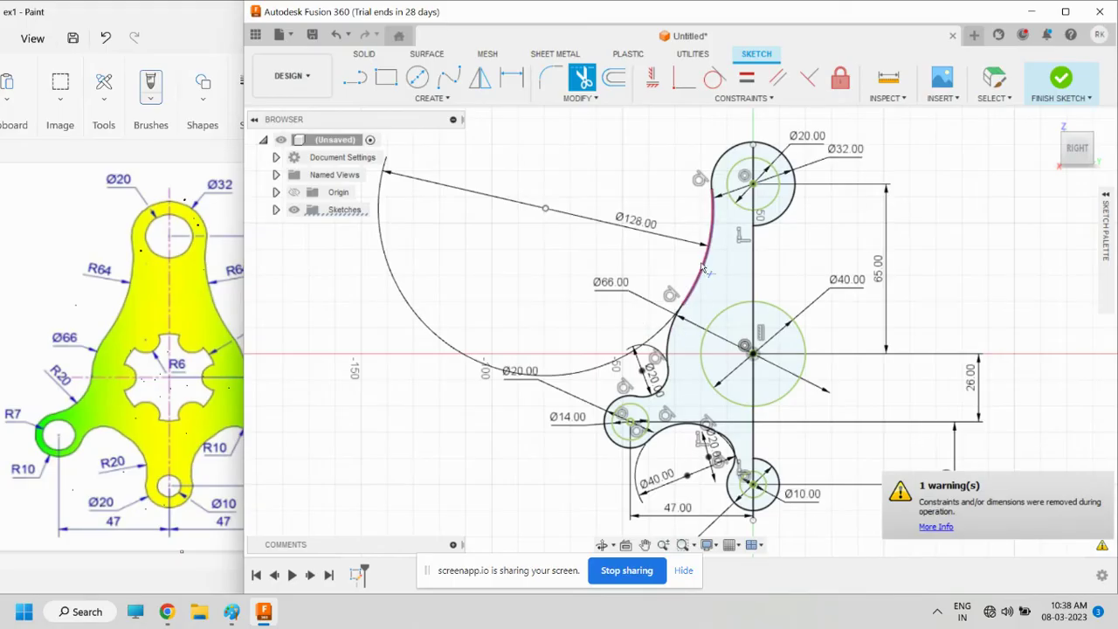
click(479, 78)
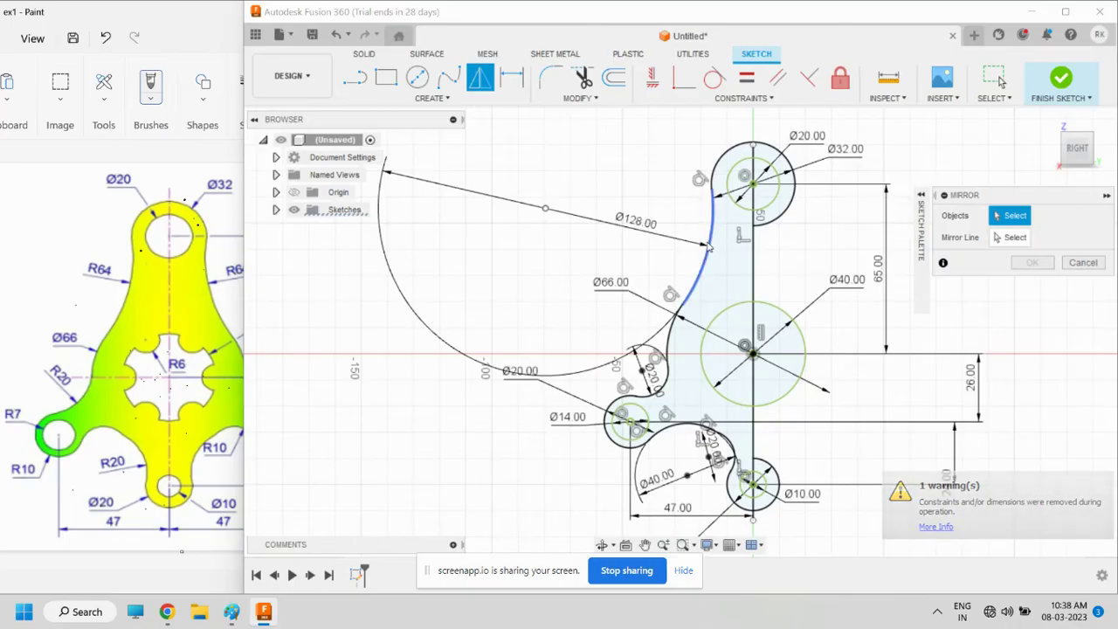
Select the eight left-side outline curves, including the long outer arc, as mirror objects
click(709, 200)
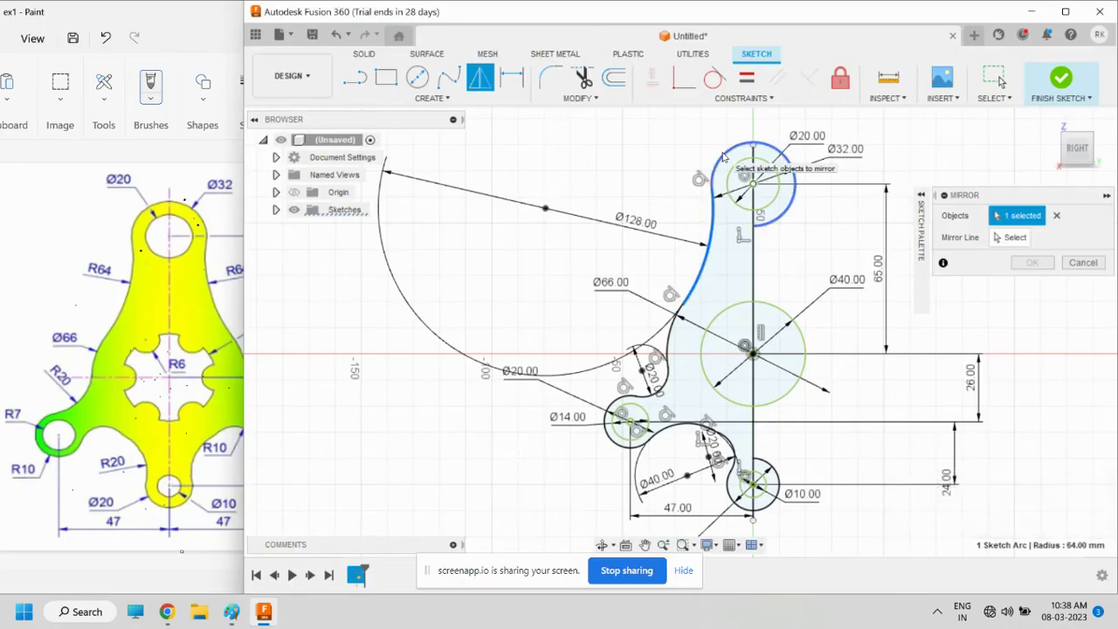
click(660, 390)
click(656, 394)
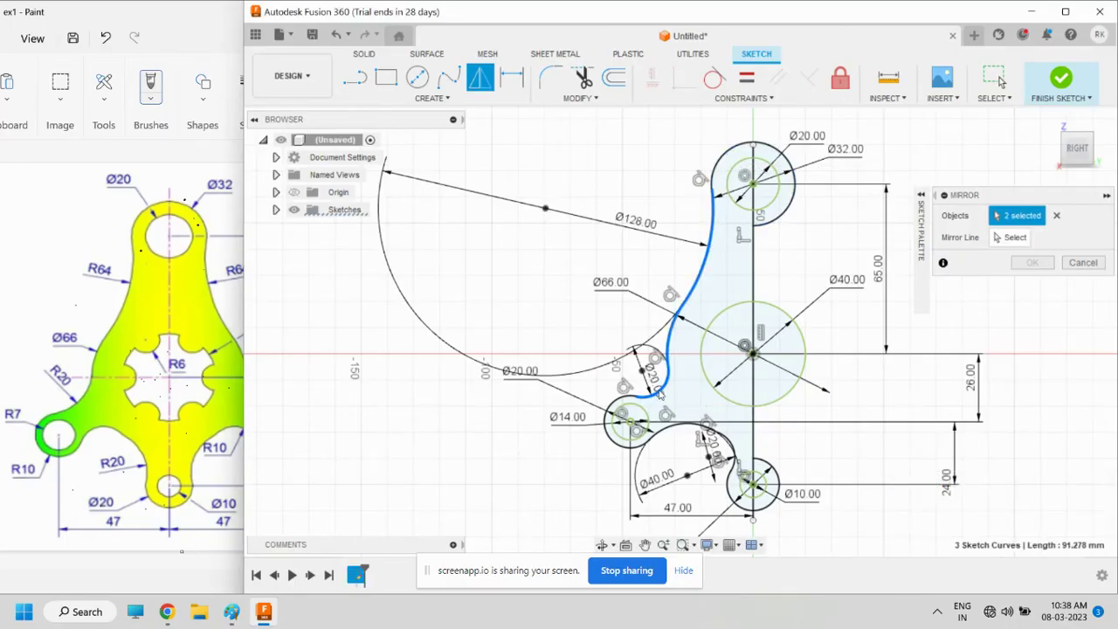
click(614, 403)
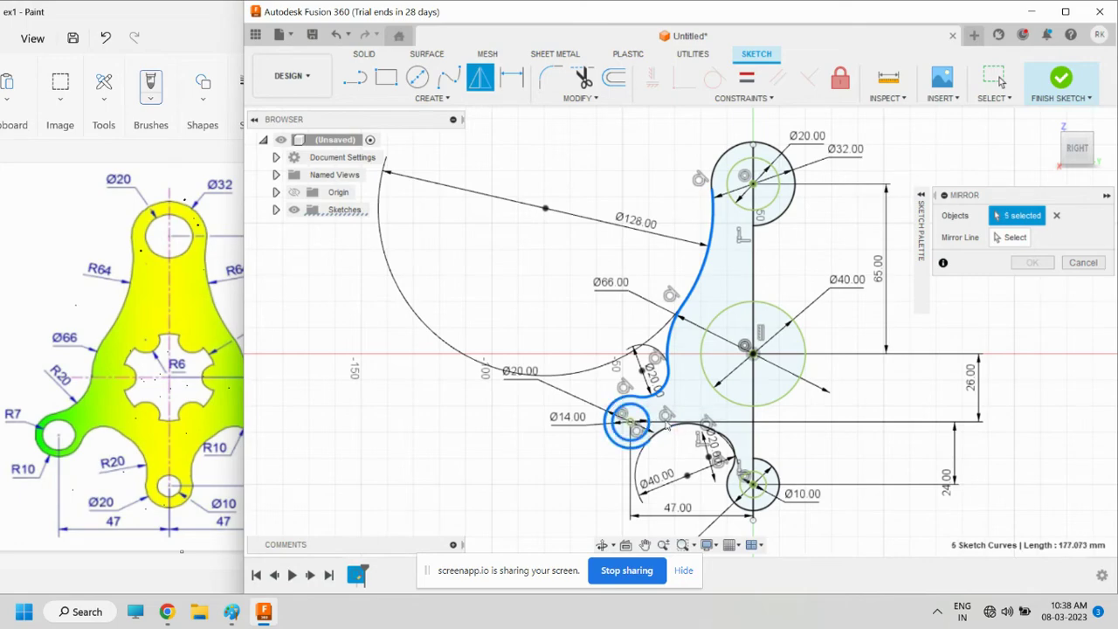
click(685, 425)
click(727, 444)
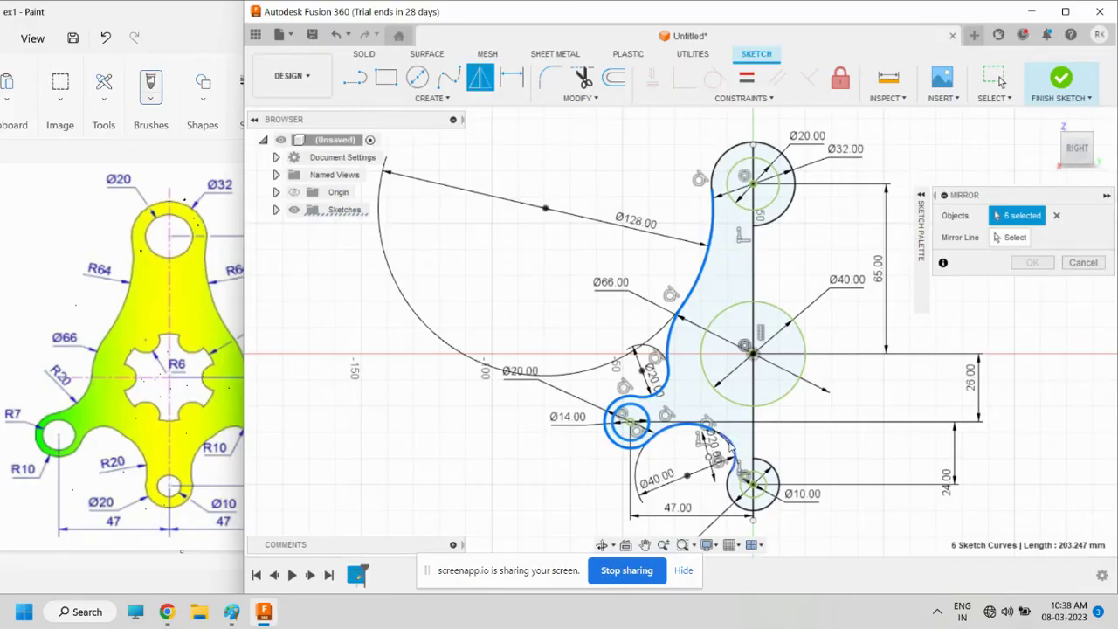
click(733, 459)
scroll(731, 458, up, 4)
scroll(709, 434, up, 4)
scroll(709, 433, up, 2)
scroll(678, 363, up, 2)
click(678, 363)
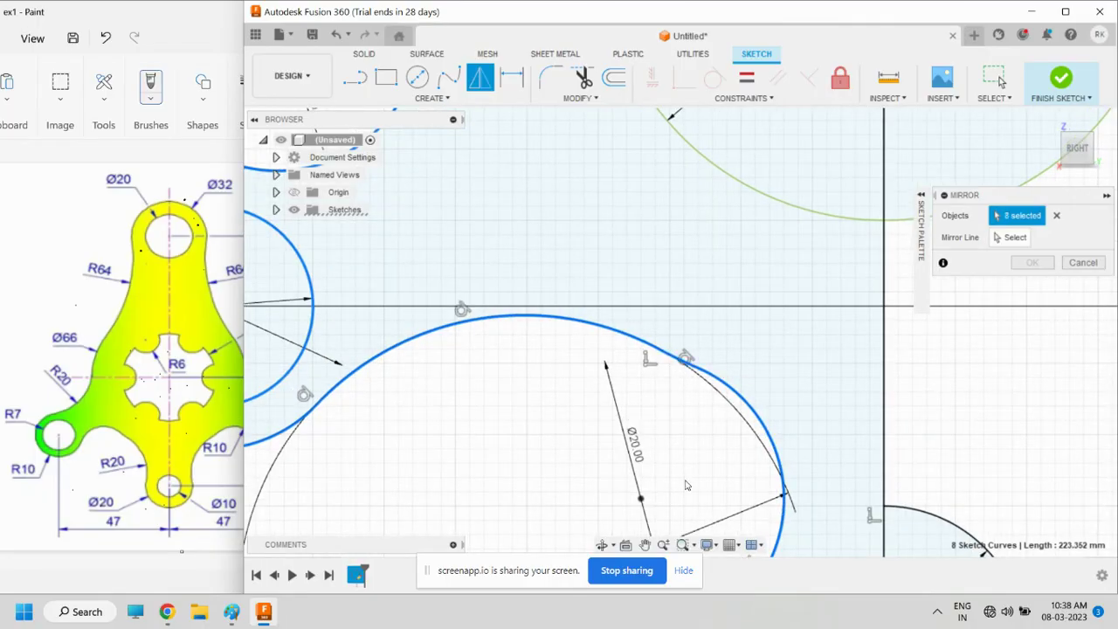
scroll(687, 485, down, 2)
scroll(686, 486, down, 2)
scroll(686, 485, down, 2)
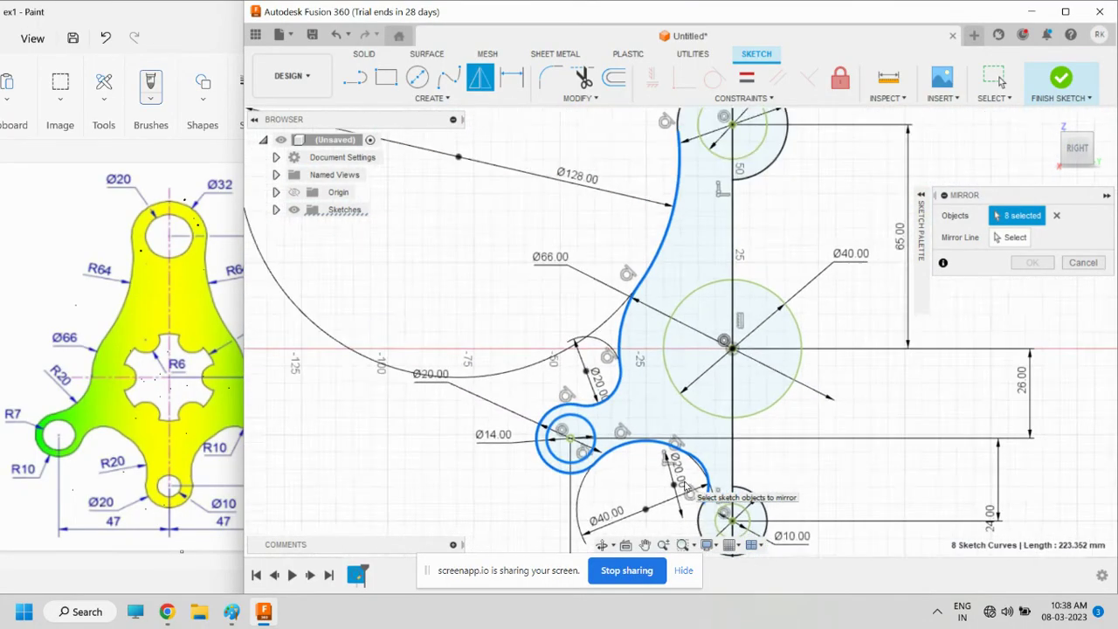
Mirror the selected curves about the vertical centre line
click(982, 236)
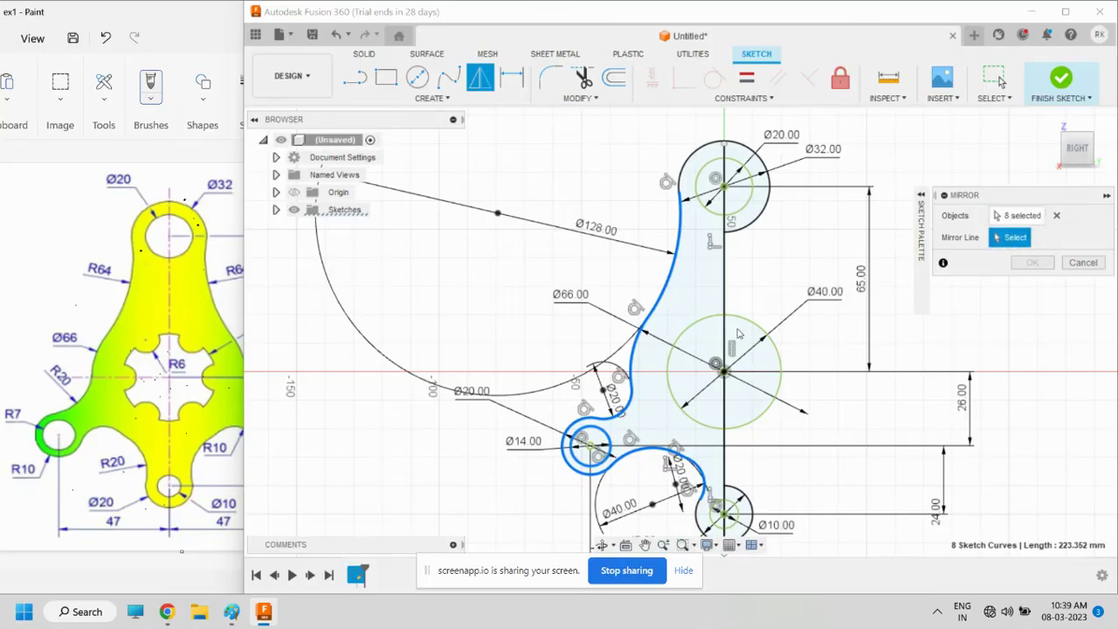
click(725, 301)
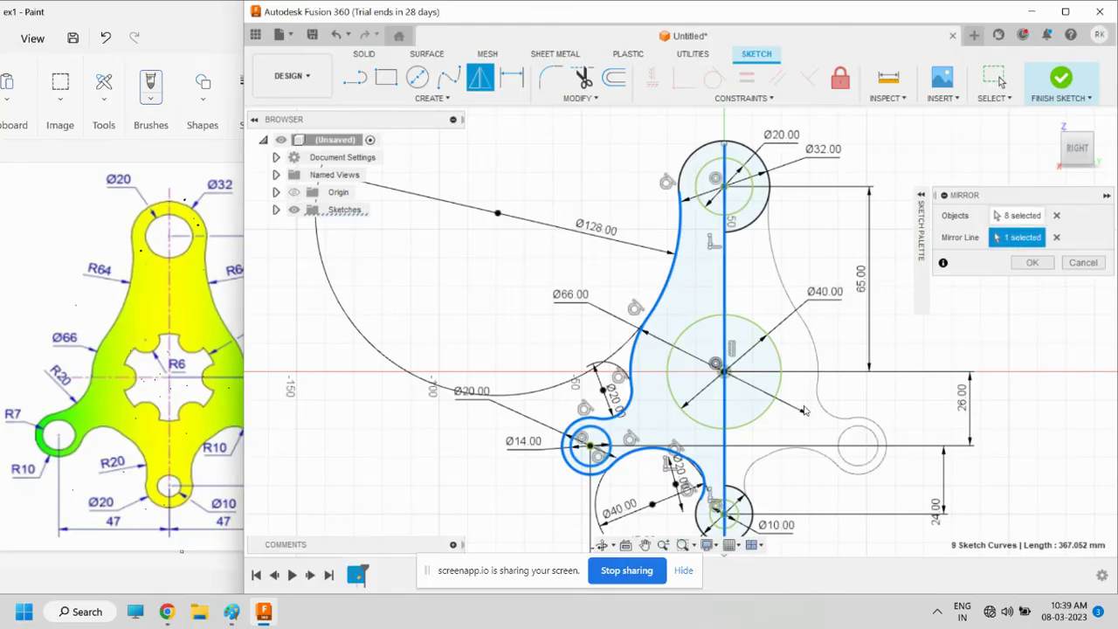
click(1027, 264)
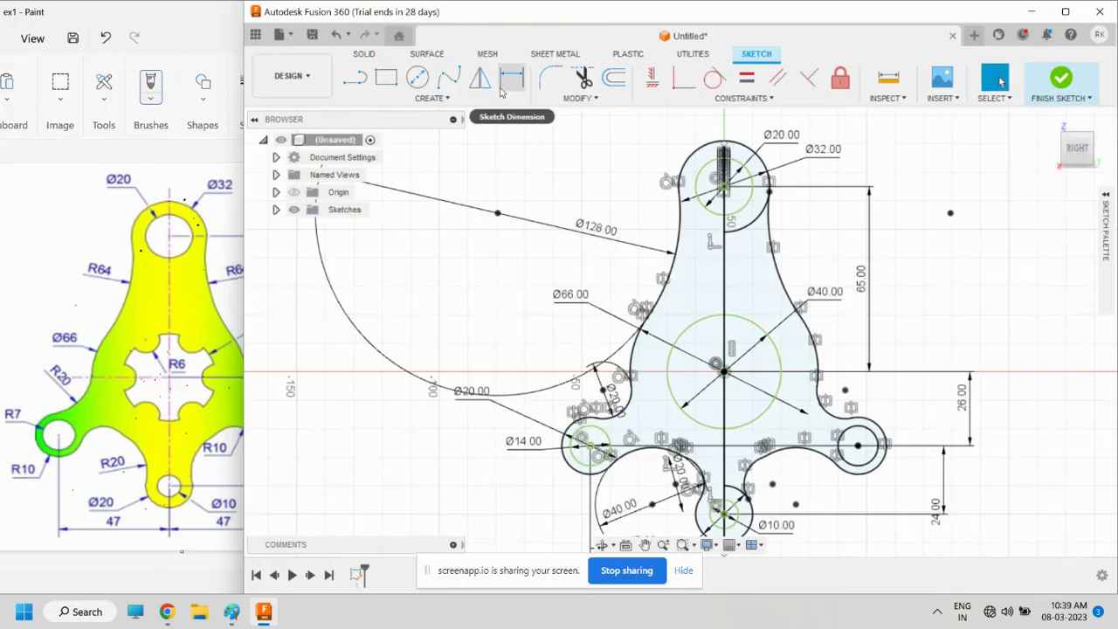
Trim the inner section of the bottom boss circle and pan the sketch up and left
click(583, 77)
click(761, 224)
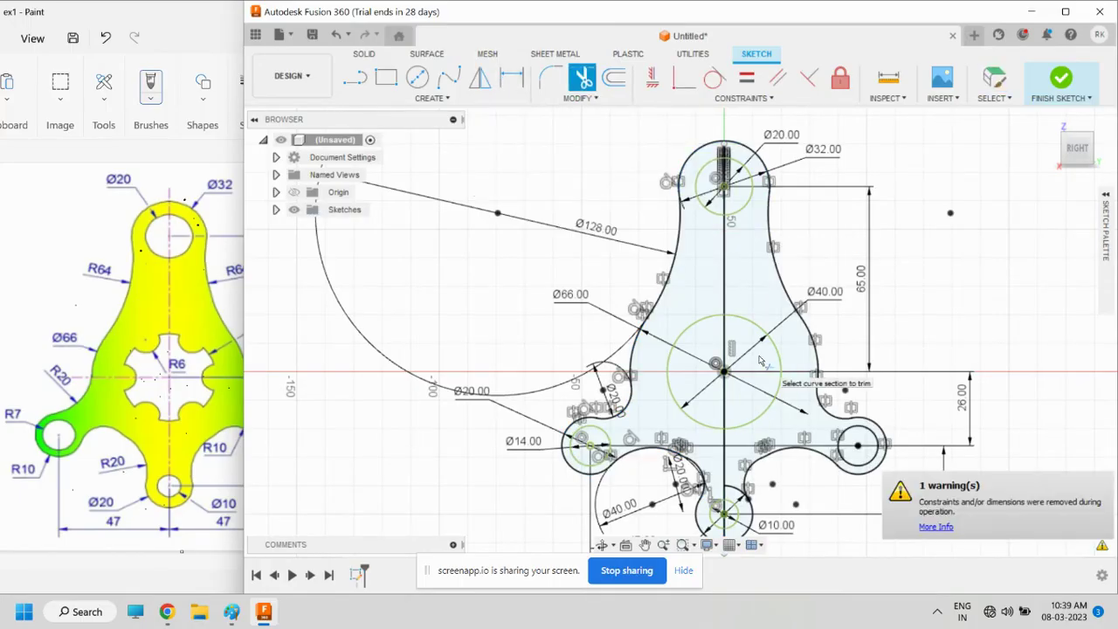
click(740, 504)
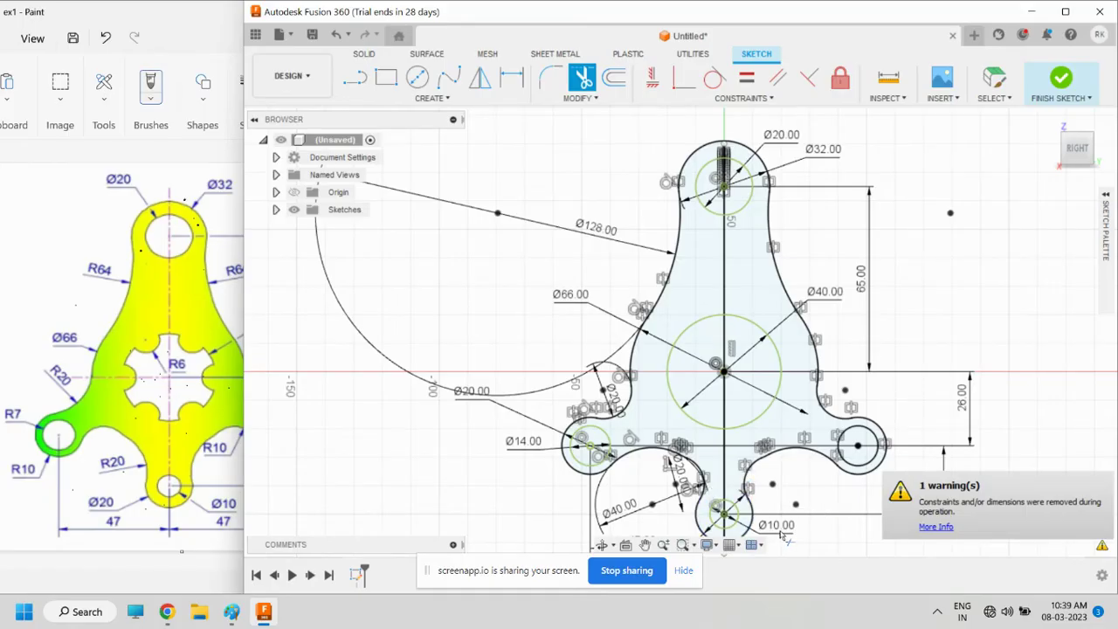
scroll(782, 534, down, 2)
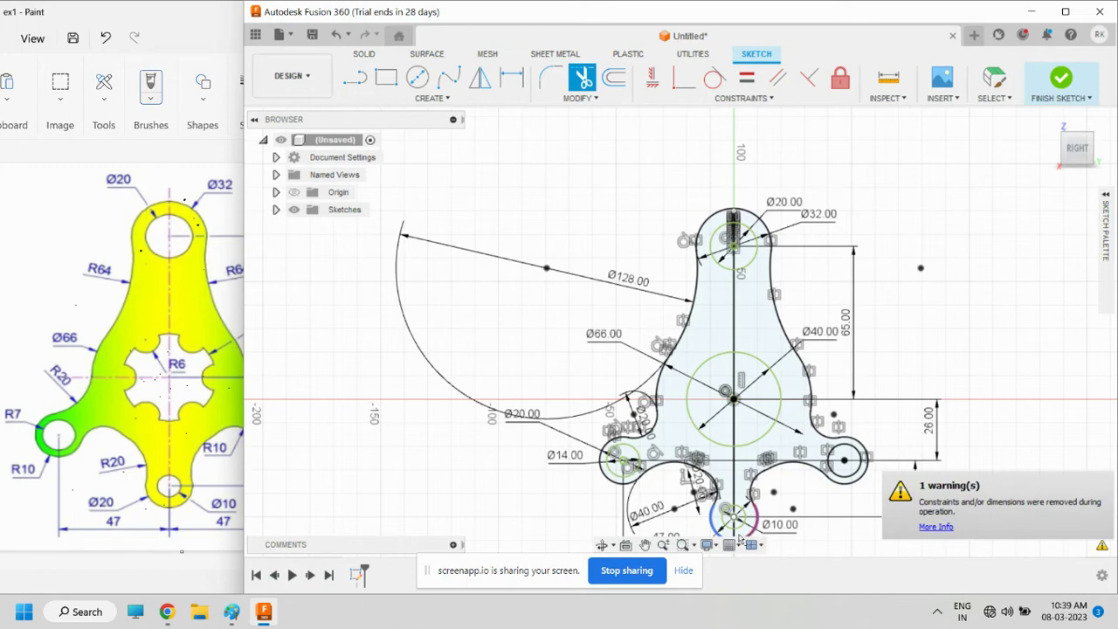
click(644, 545)
drag(524, 510, 459, 445)
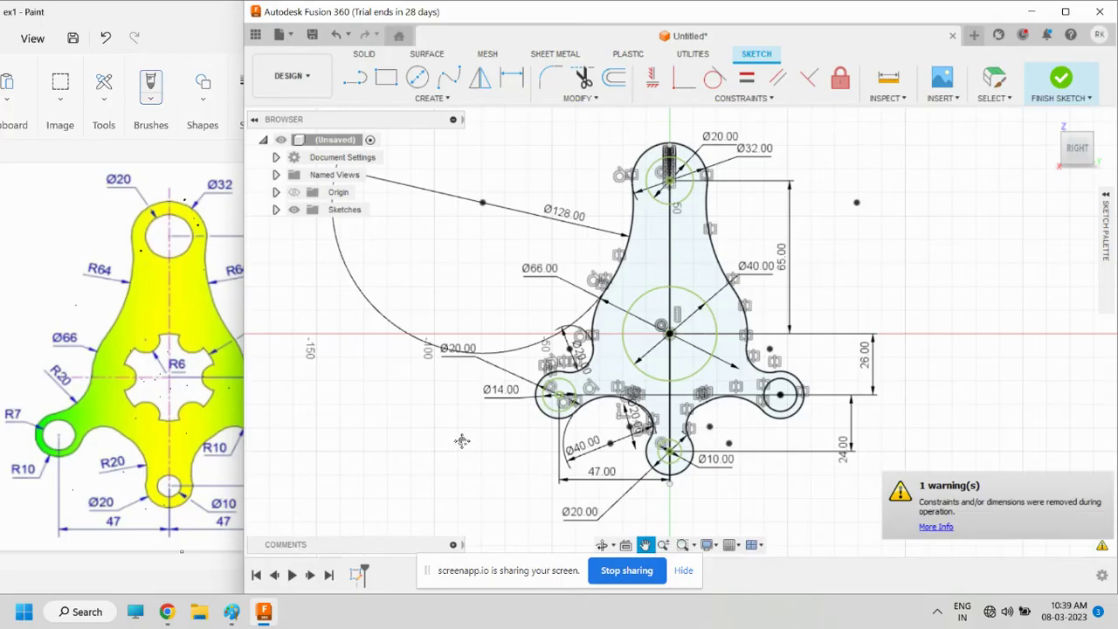
Draw a small circle on the centre line above the central circle and dimension it 16
click(417, 76)
click(649, 290)
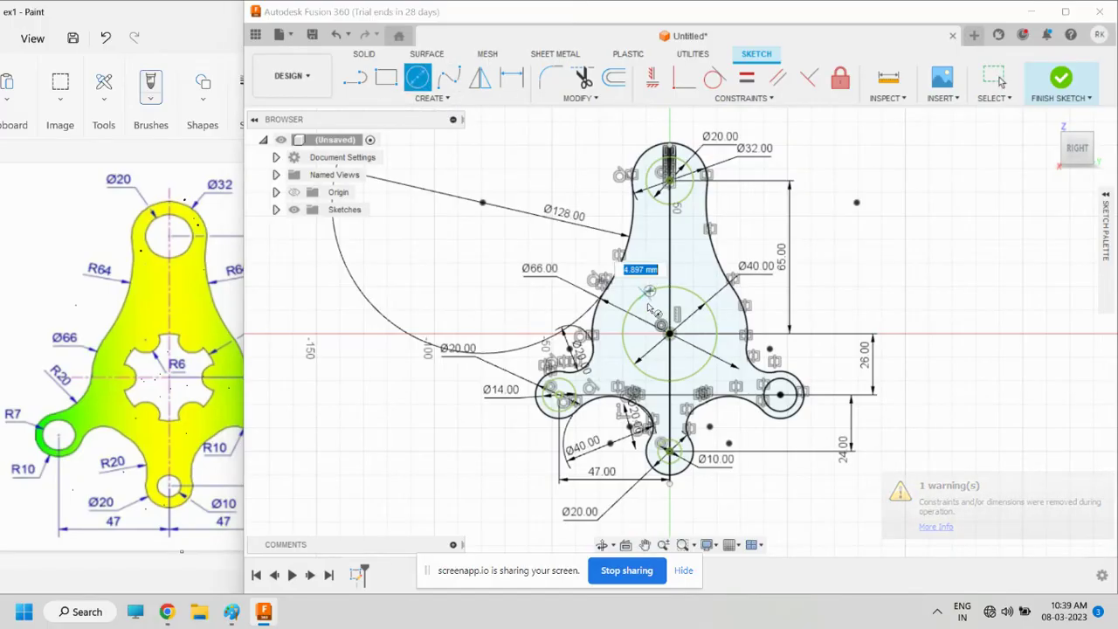
click(651, 310)
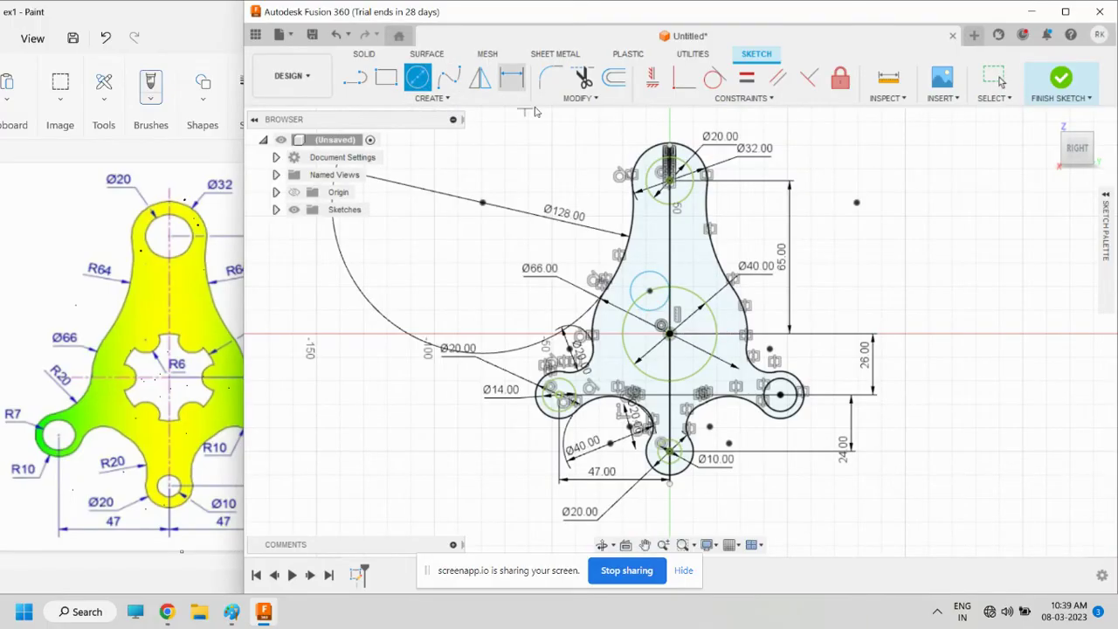
click(517, 86)
click(650, 276)
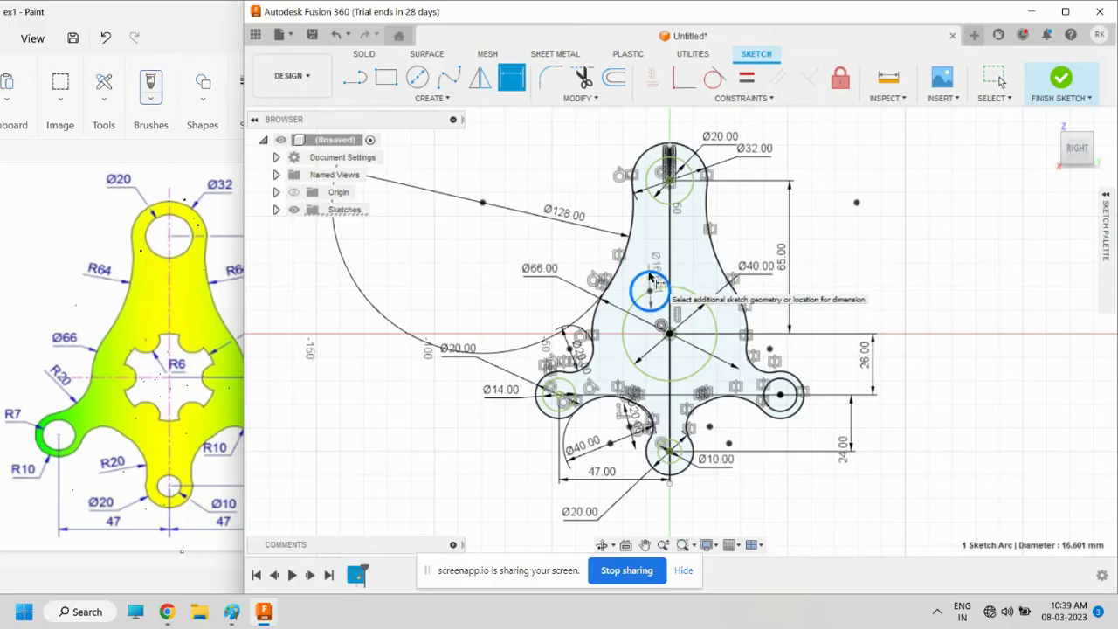
click(650, 276)
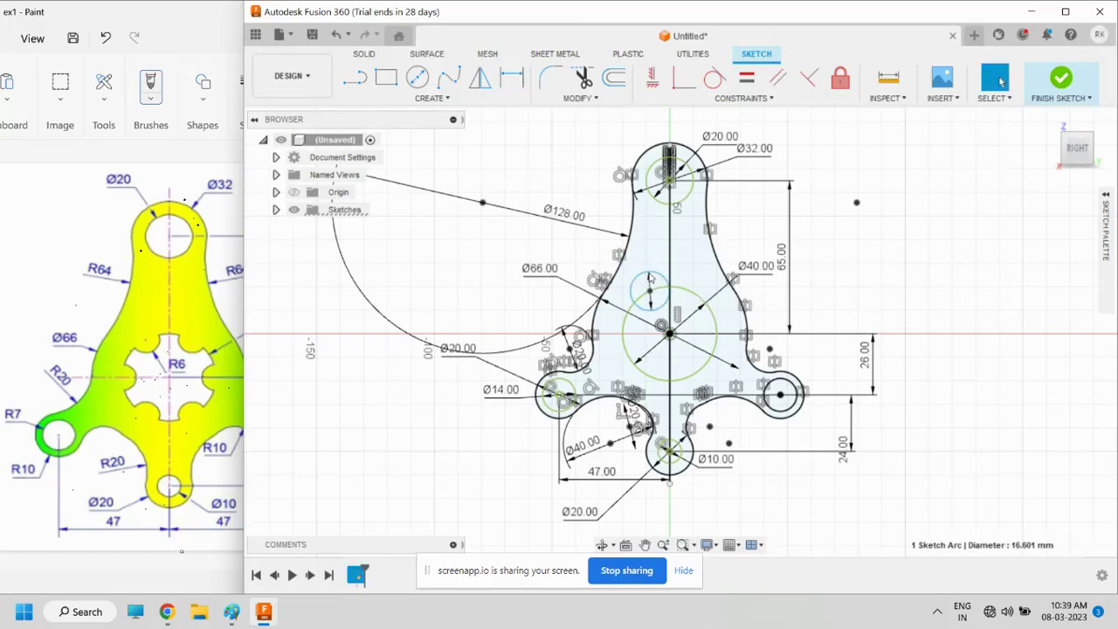
text(16)
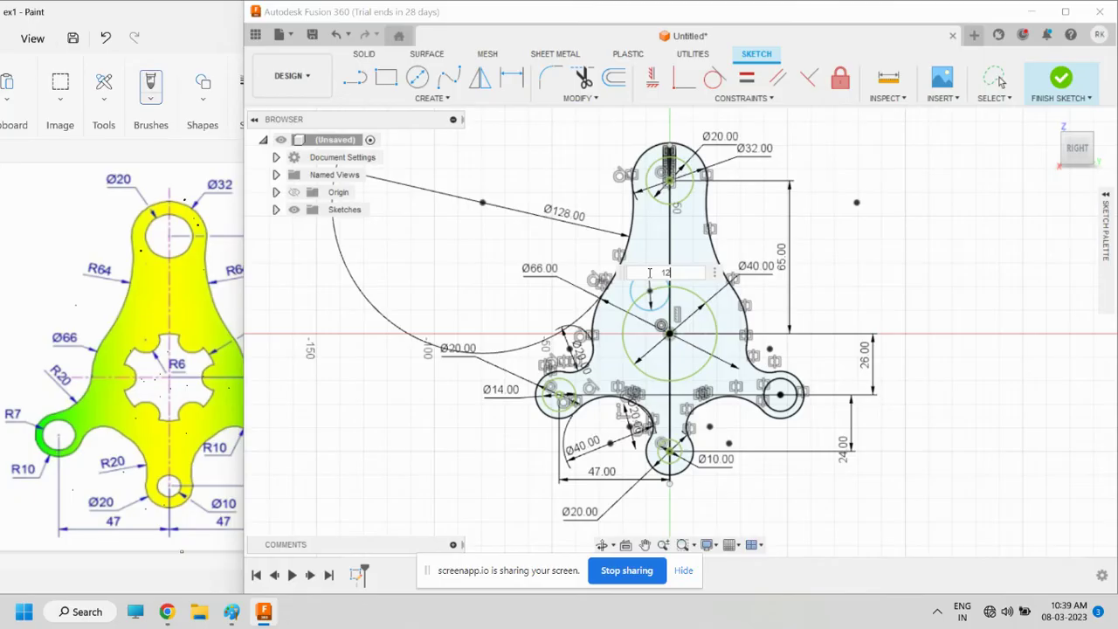
key(Return)
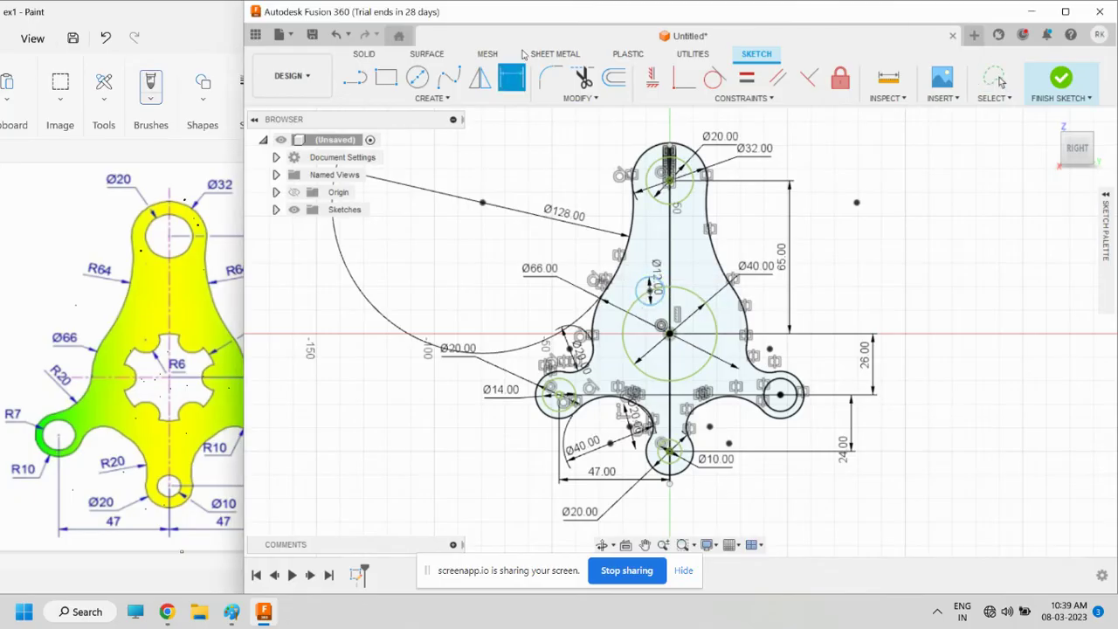
Trim the small circle down to a notch arc meeting the central circle
click(583, 78)
click(646, 288)
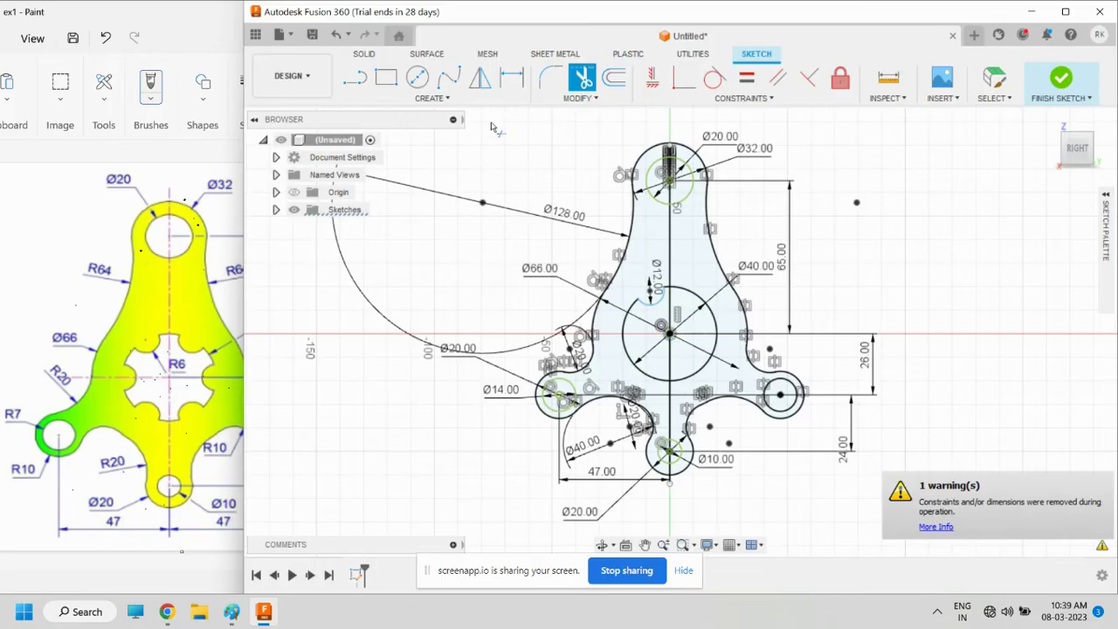
click(432, 98)
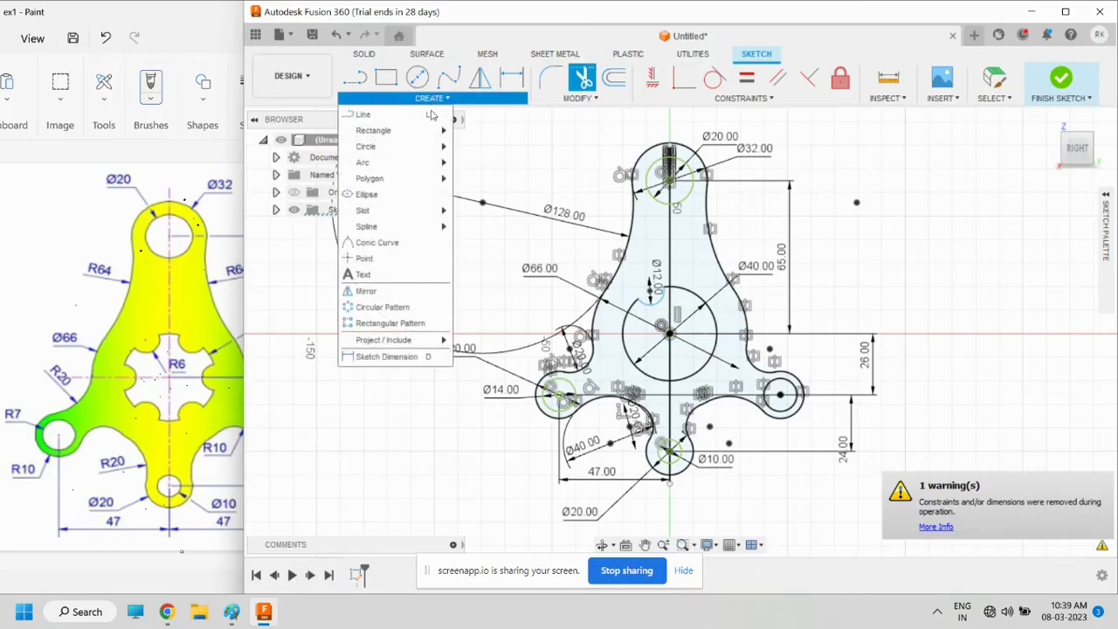
Circular-pattern the notch arc into six copies around the central circle's centre
click(393, 307)
click(650, 300)
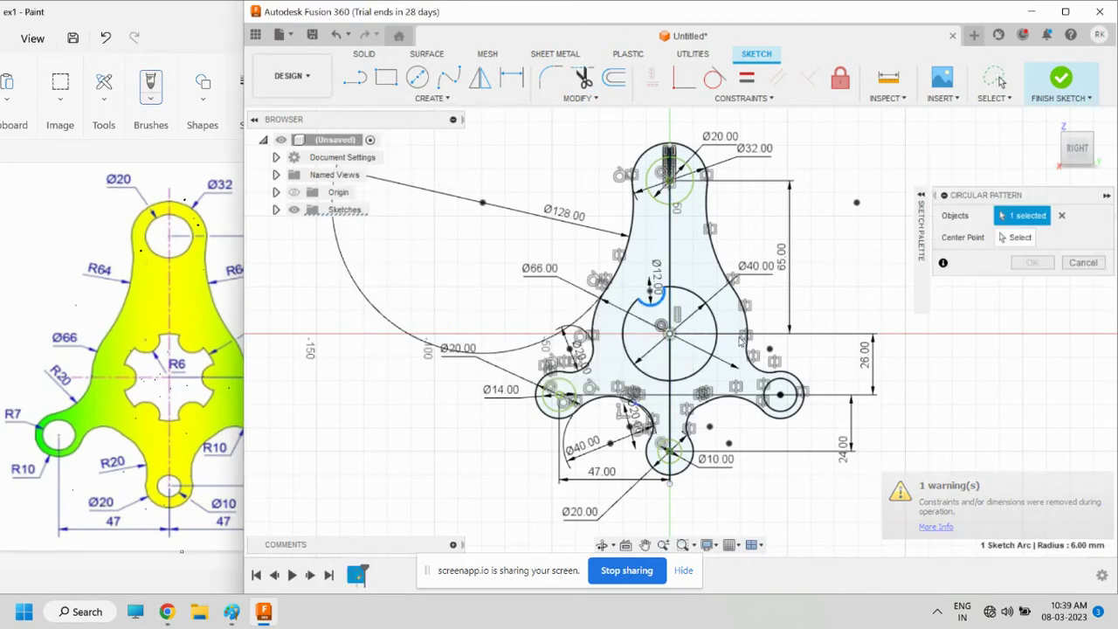
click(1017, 237)
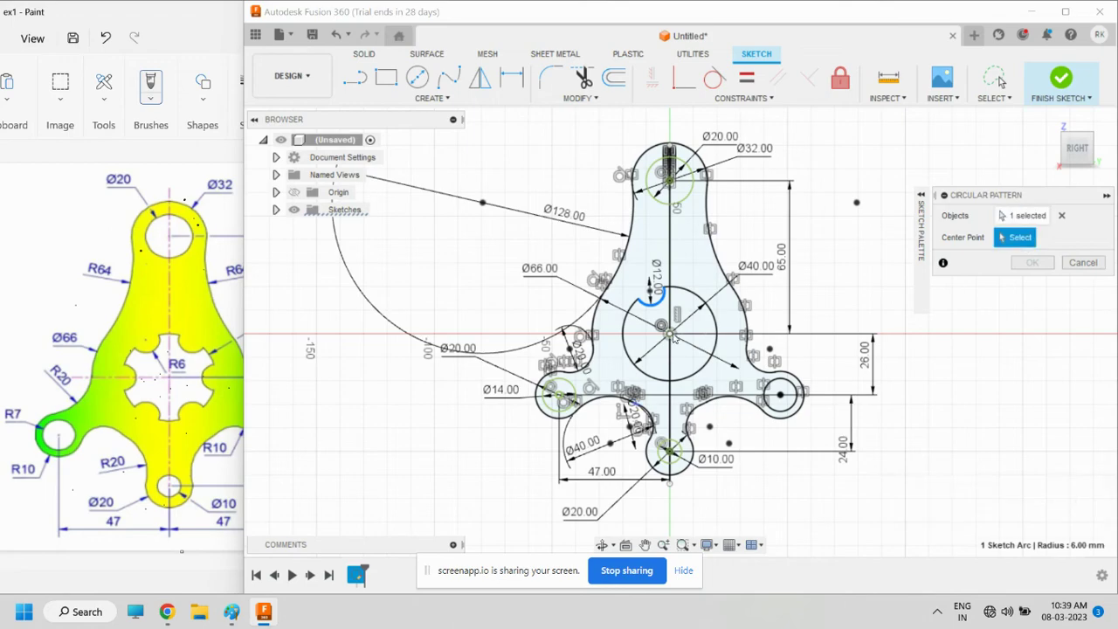
click(670, 334)
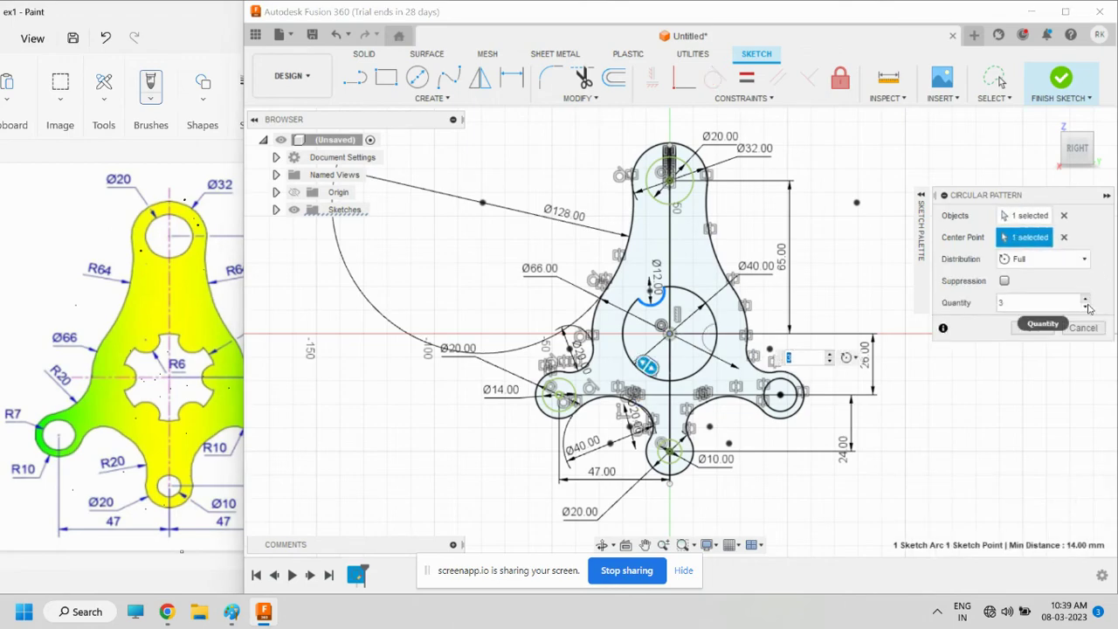
click(1086, 300)
click(1085, 300)
click(1085, 299)
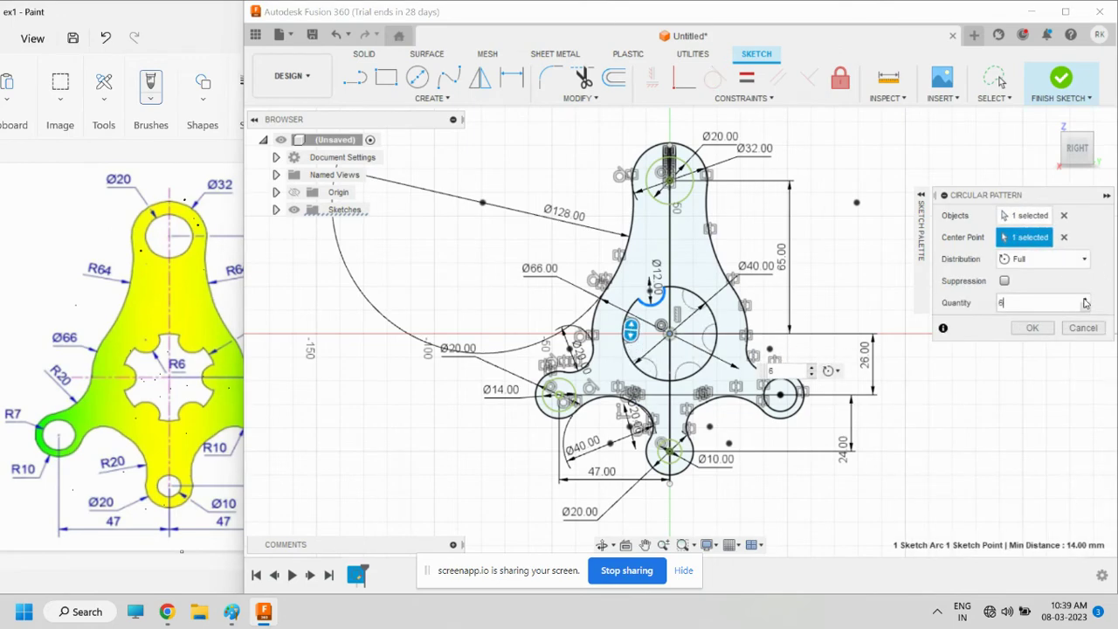
click(1031, 327)
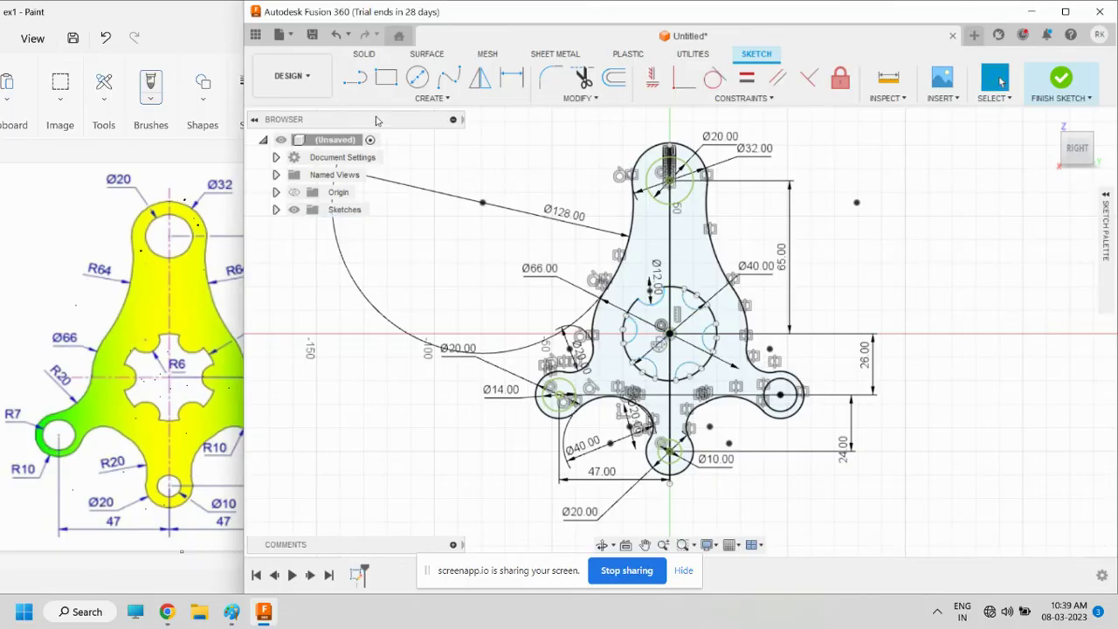
click(583, 77)
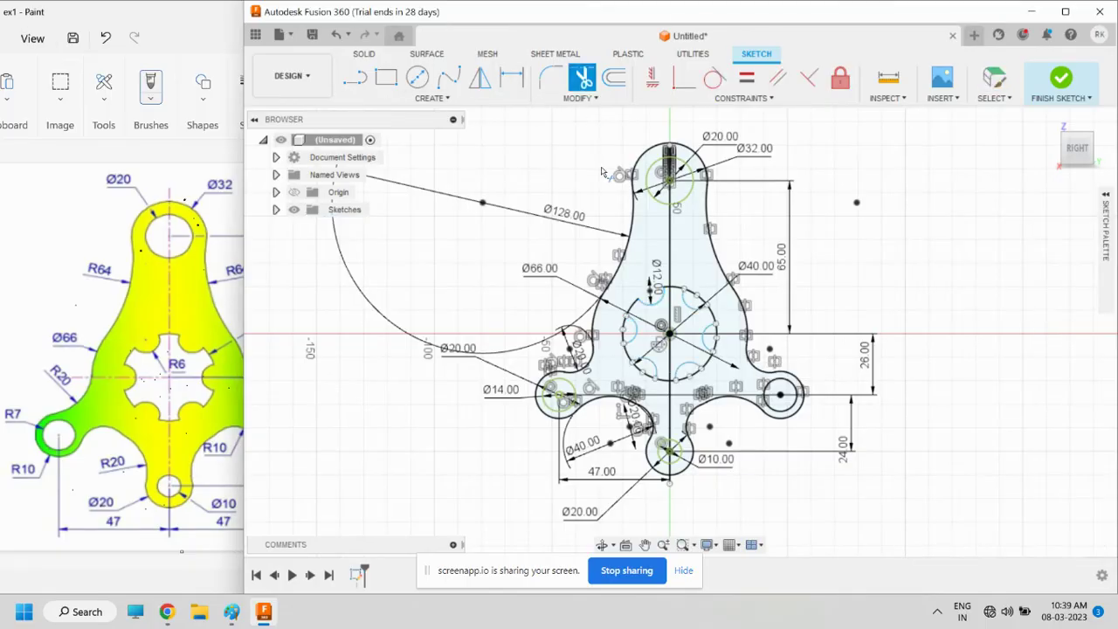
Trim the central circle arcs between the notches into a star cutout and finish the sketch
click(696, 300)
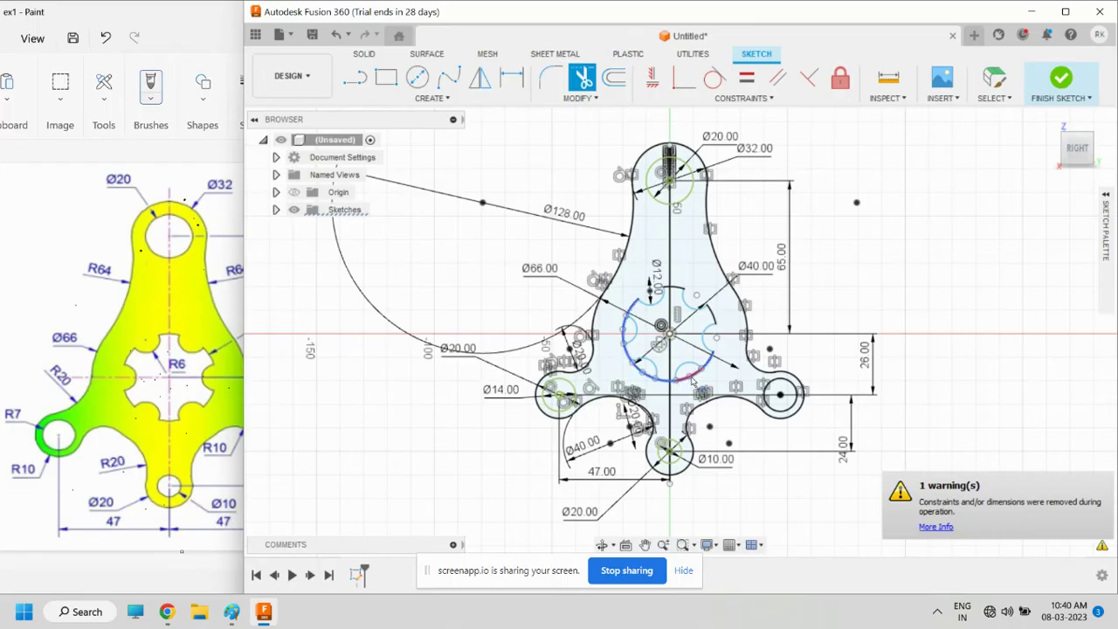
click(645, 376)
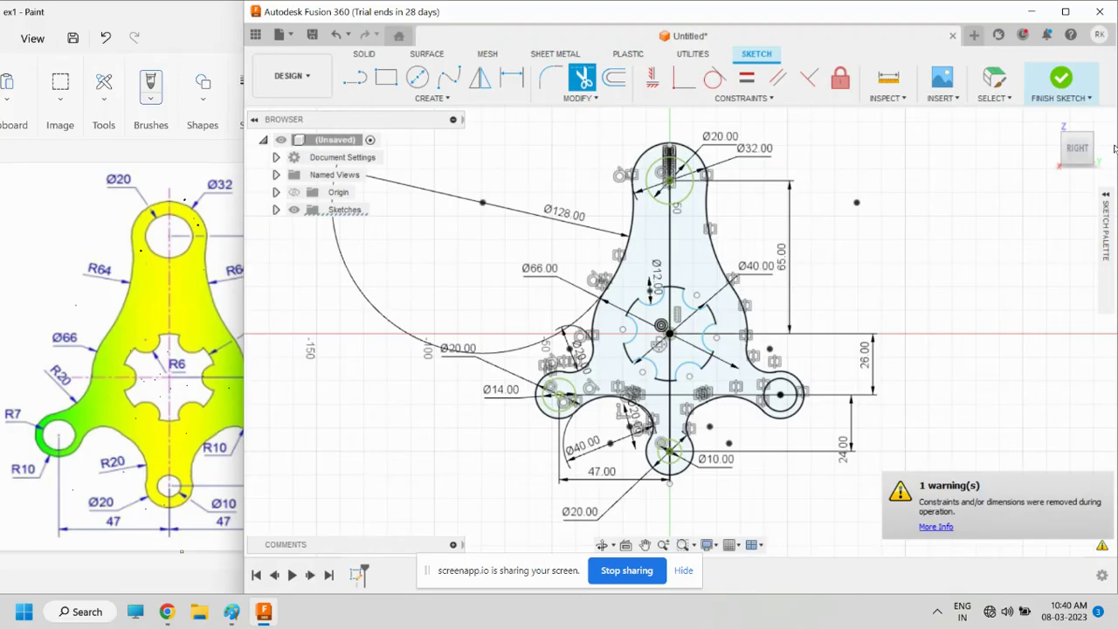
click(1061, 79)
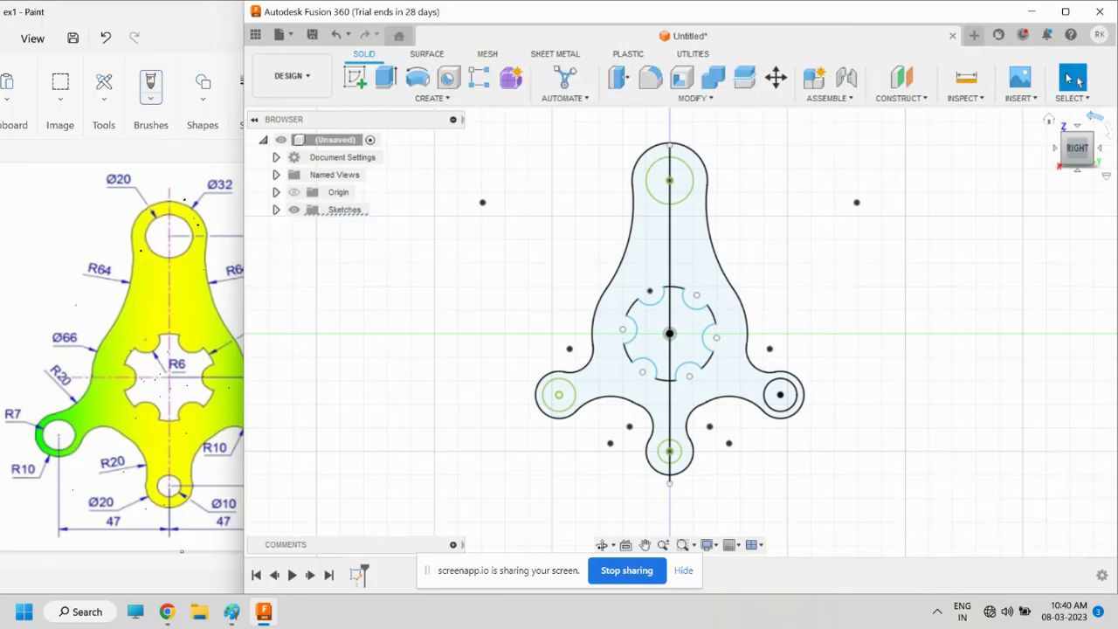
click(384, 80)
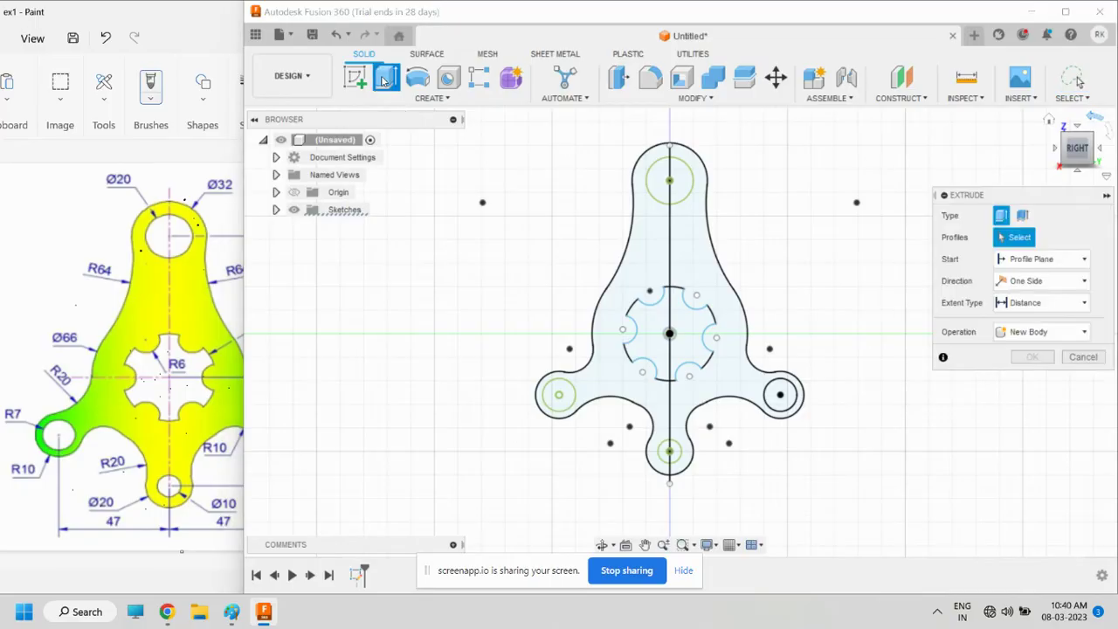
click(1050, 121)
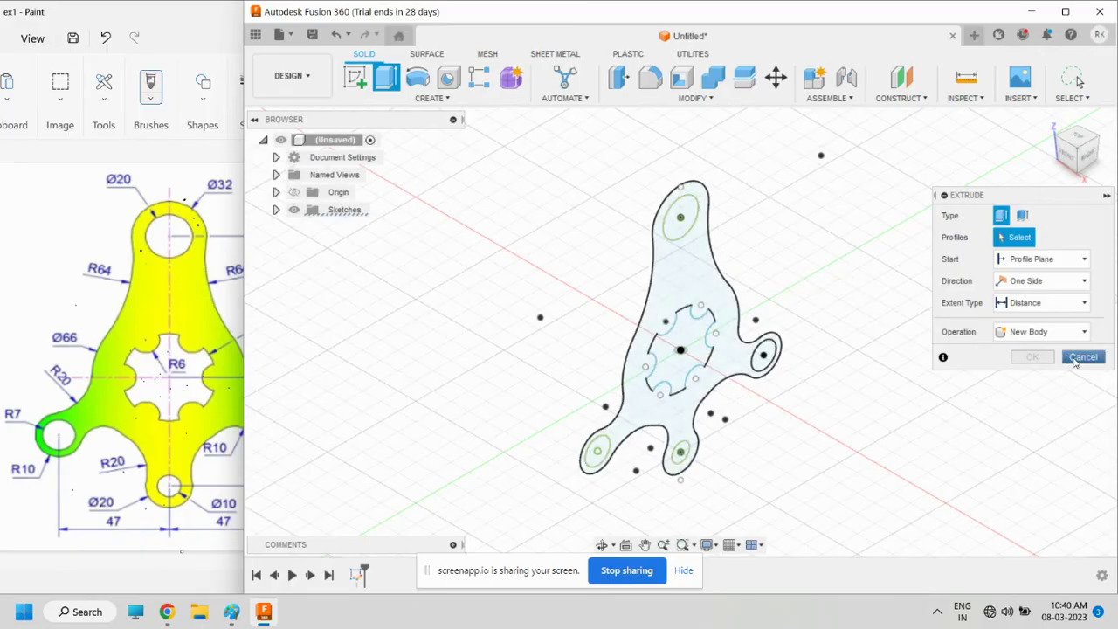
click(1077, 358)
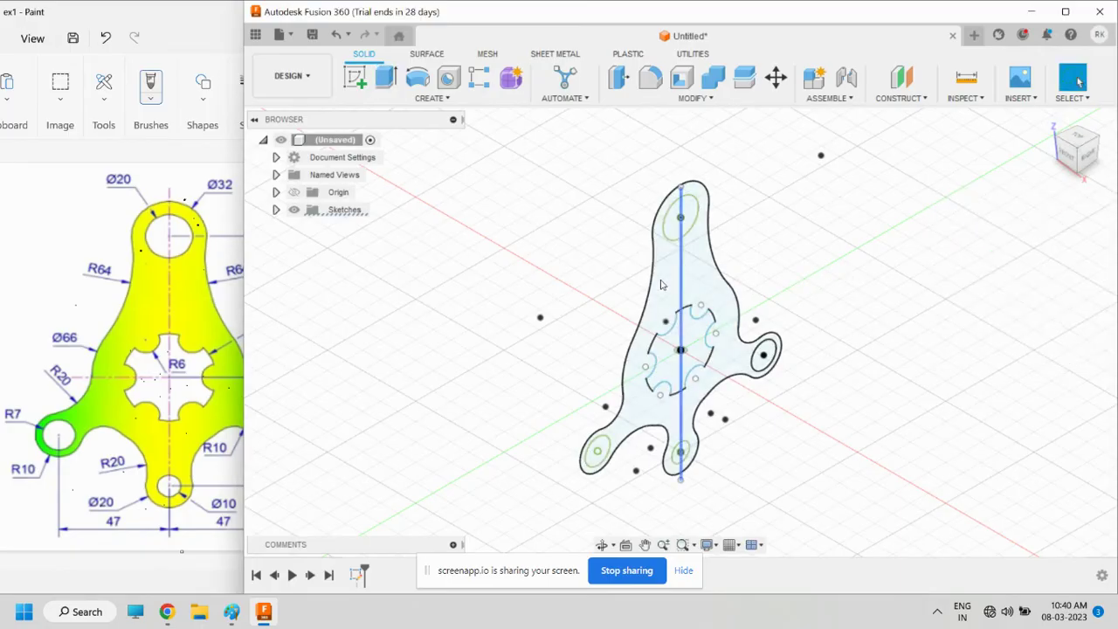
click(681, 282)
key(Delete)
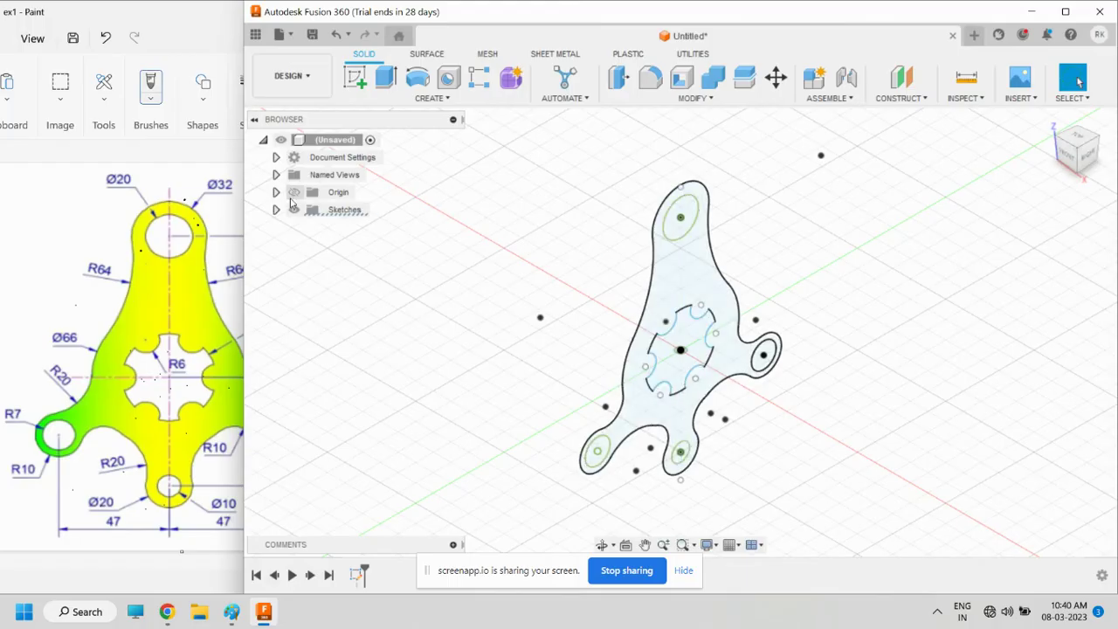
Reopen Sketch1, delete the vertical centre line, and finish the sketch
click(276, 211)
double_click(343, 230)
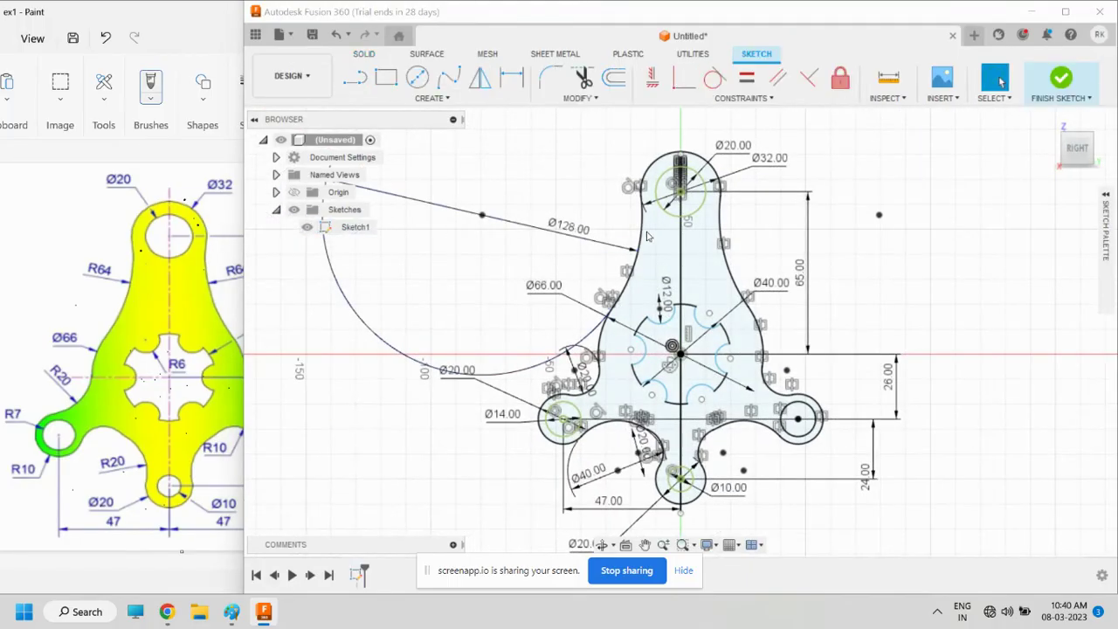
click(686, 264)
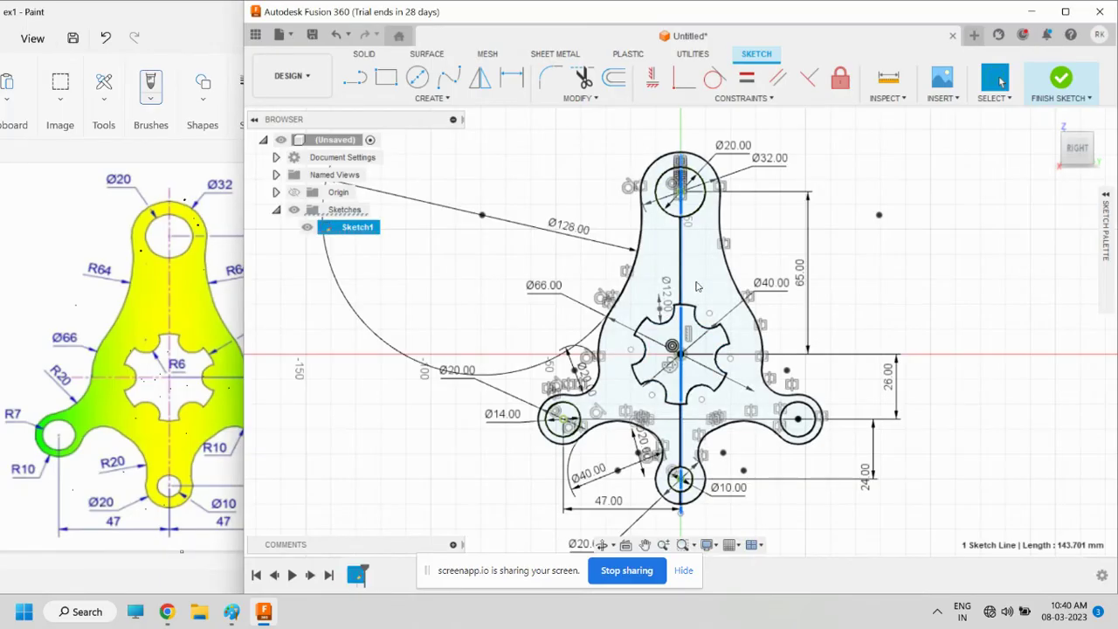
key(Delete)
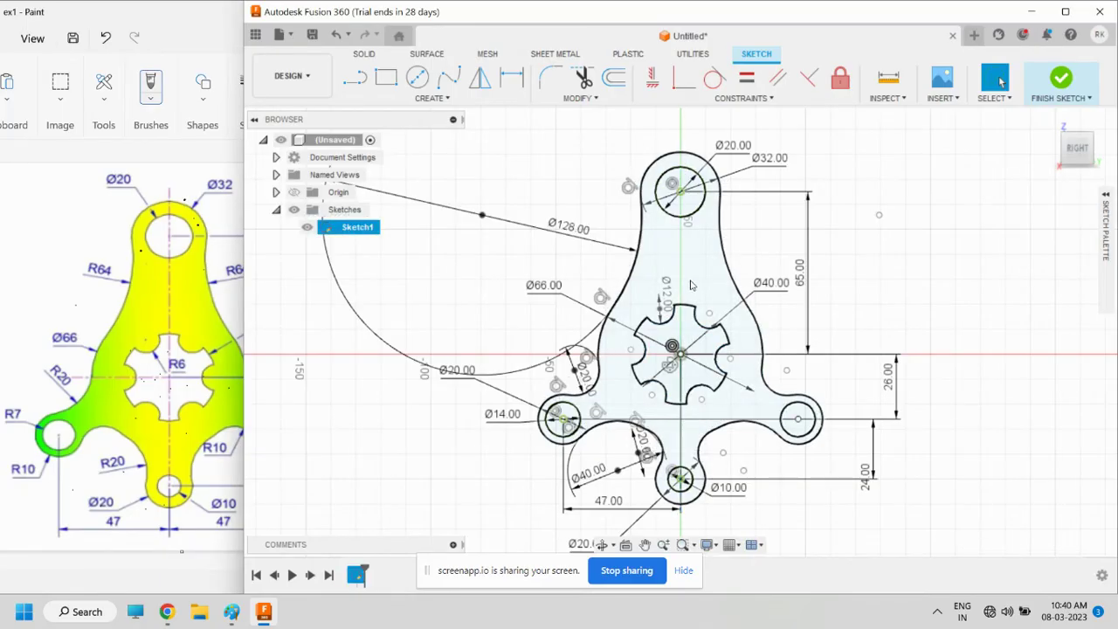
click(1059, 84)
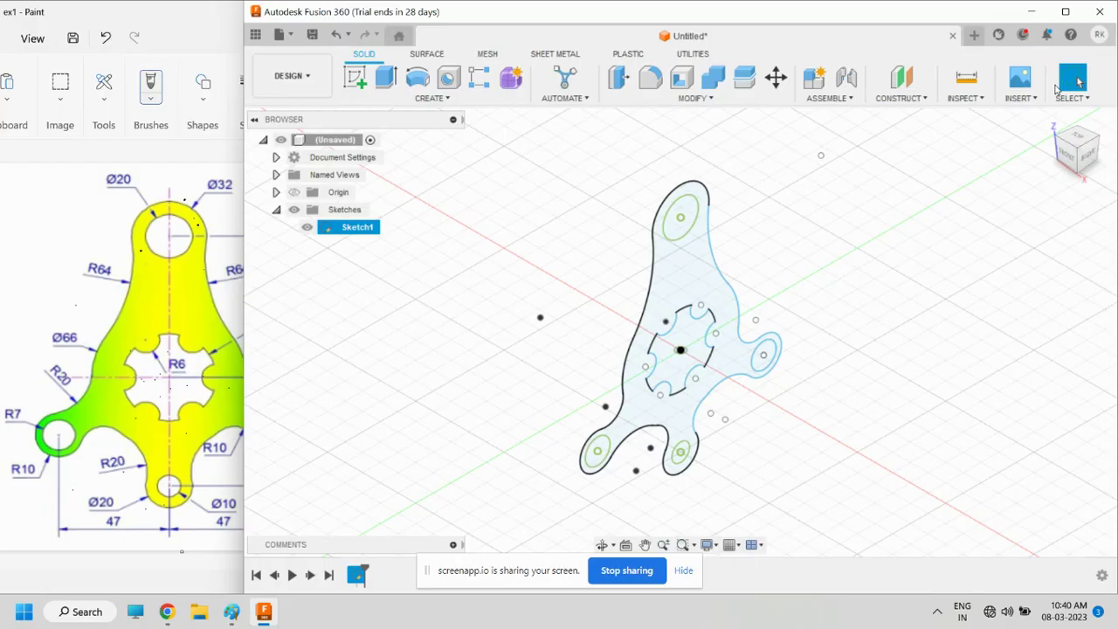
Extrude the bracket profile 20 mm into a solid body
click(387, 80)
click(686, 282)
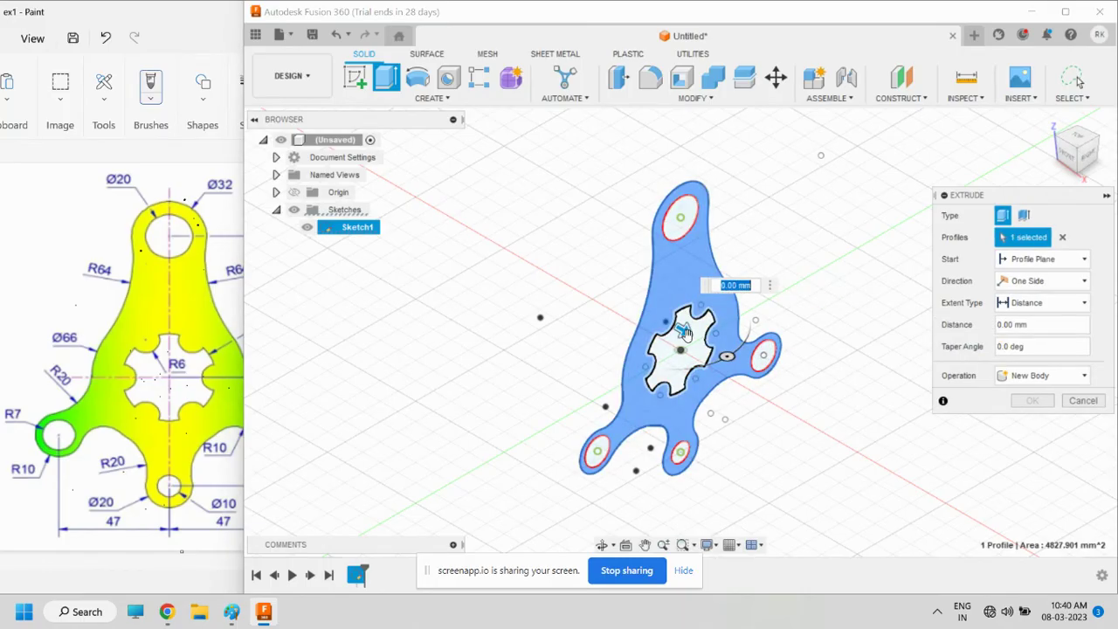
mouse_move(709, 351)
mouse_down()
mouse_move(604, 272)
mouse_move(590, 278)
mouse_up()
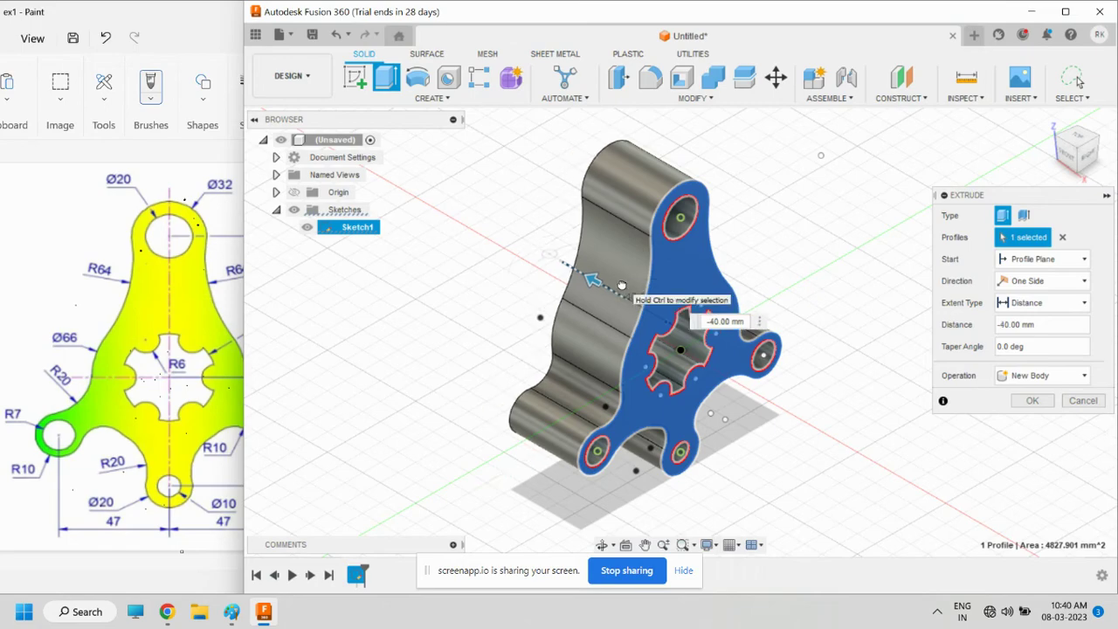
click(1005, 324)
text(-20)
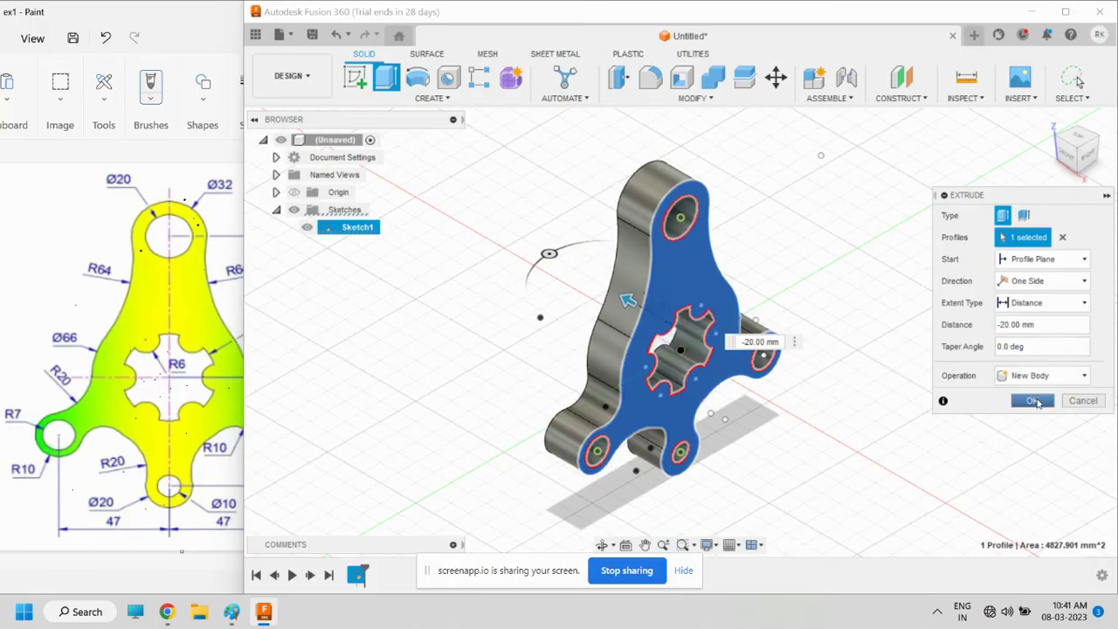
click(1033, 400)
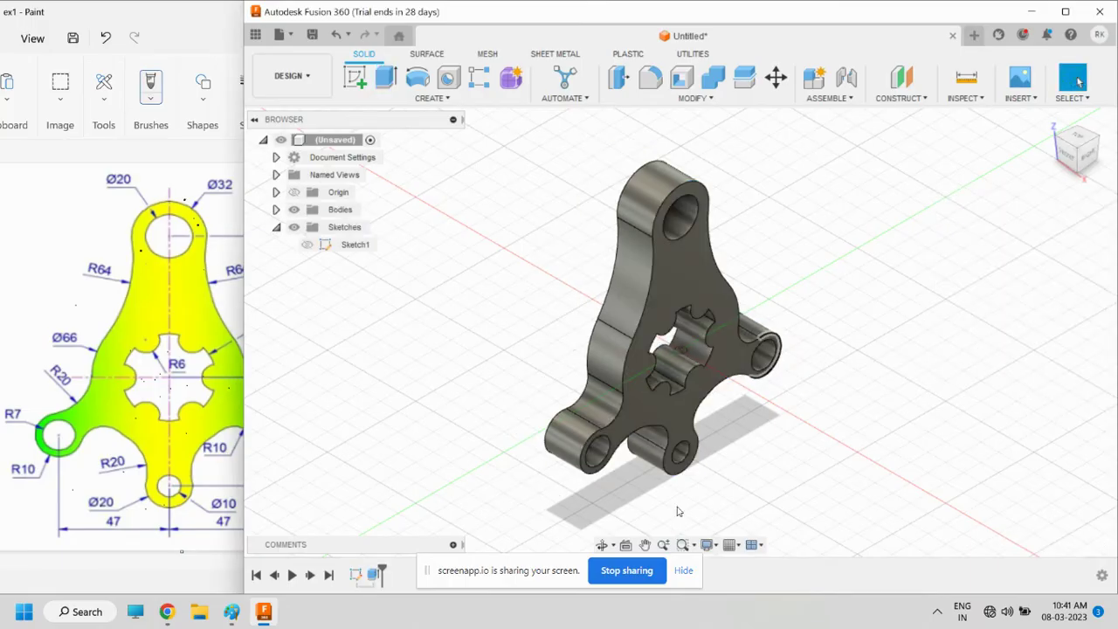
Save the bracket design as 'ex1' in Admin Project
click(601, 544)
mouse_move(612, 516)
mouse_down()
mouse_move(835, 451)
mouse_move(797, 442)
mouse_move(732, 479)
mouse_move(815, 436)
mouse_up()
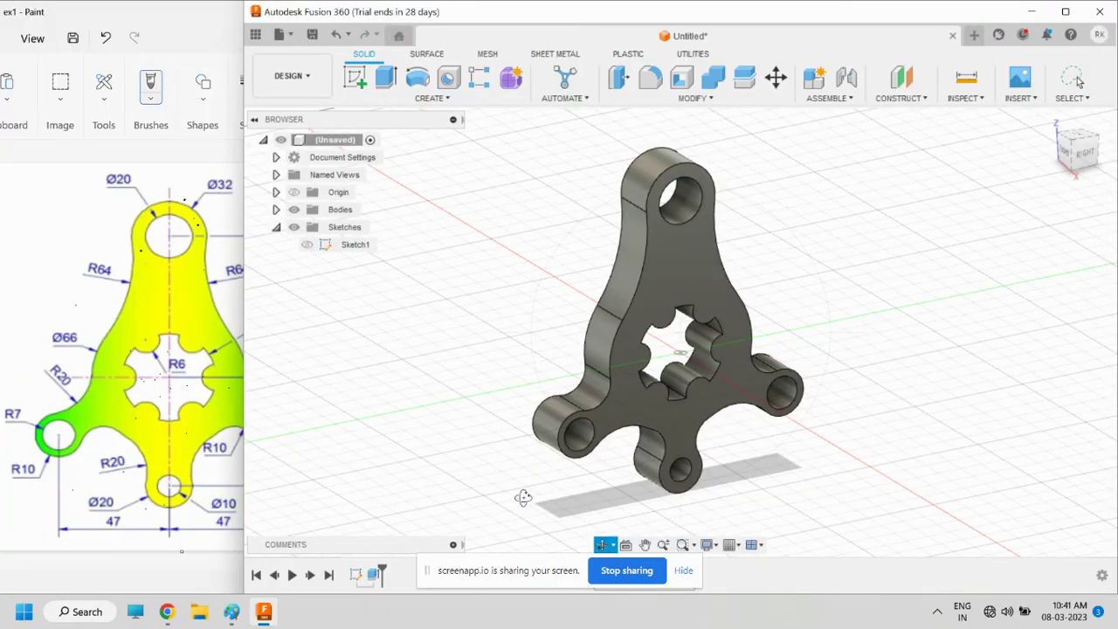
key(Escape)
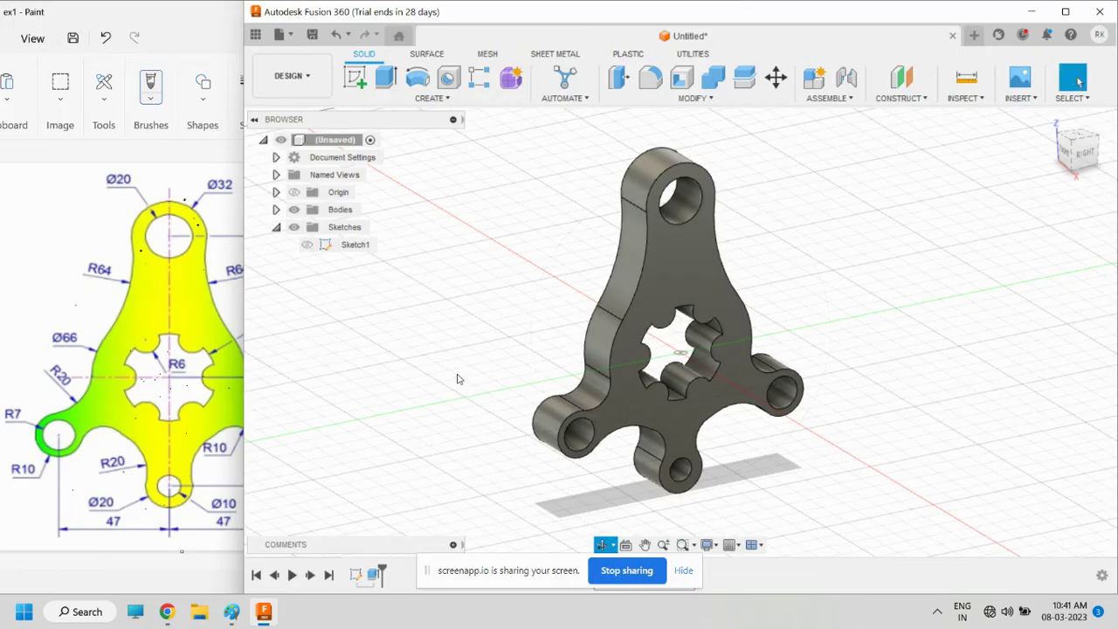
click(287, 37)
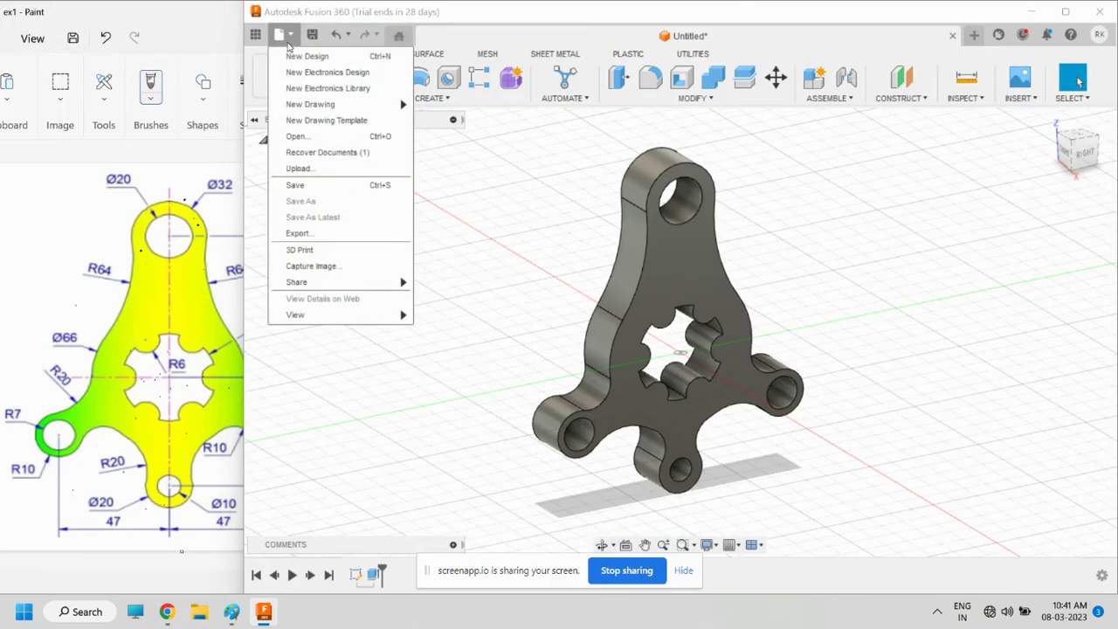
click(296, 185)
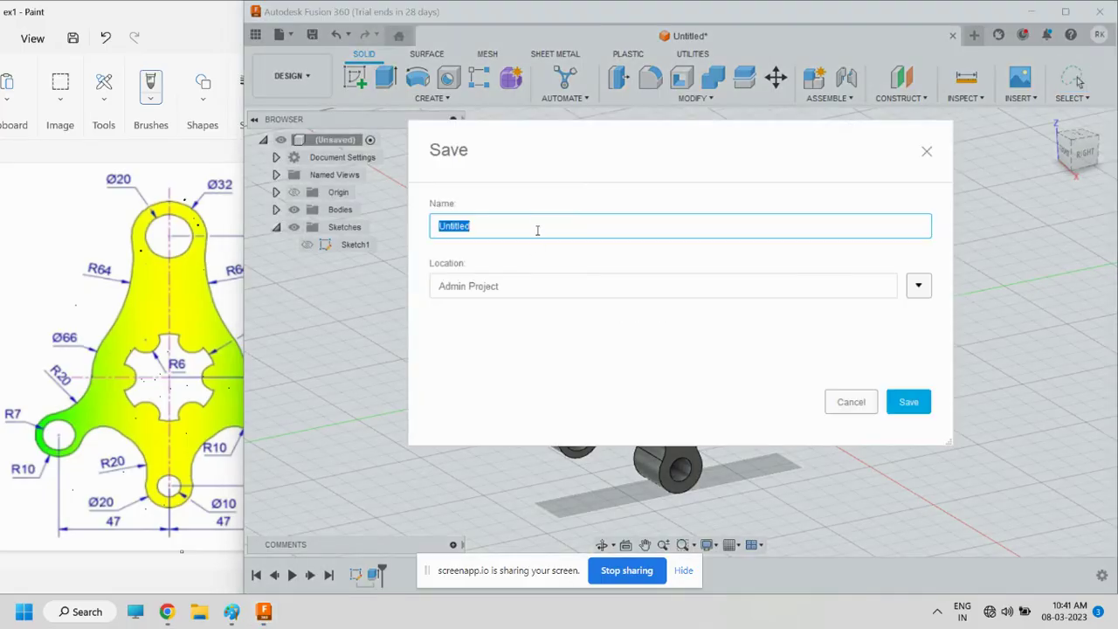
text(ex1)
click(918, 285)
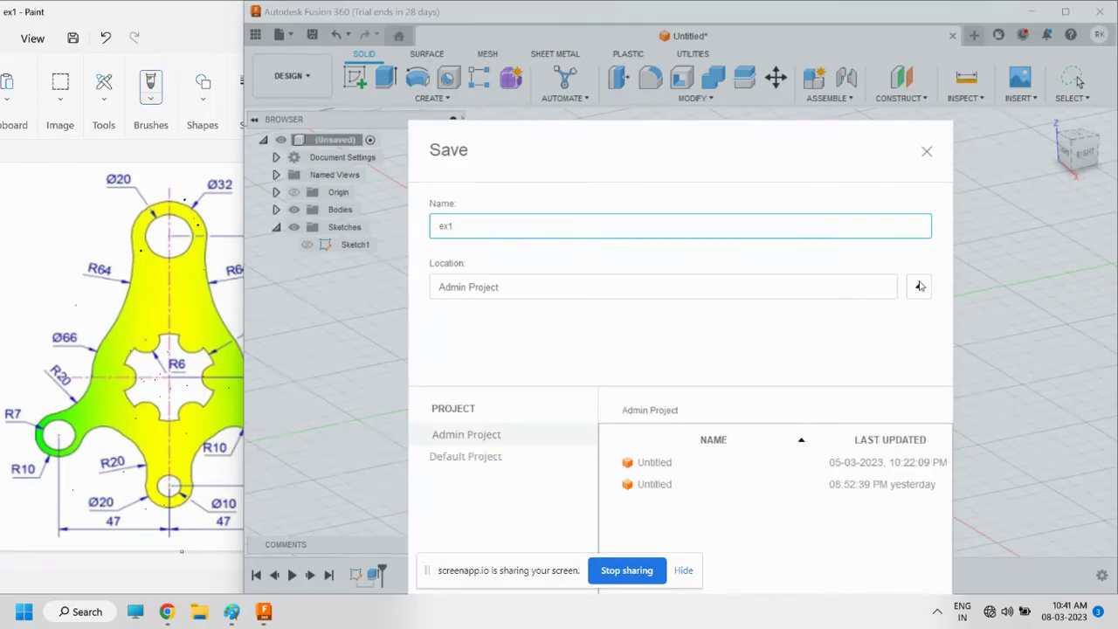
click(919, 285)
click(908, 400)
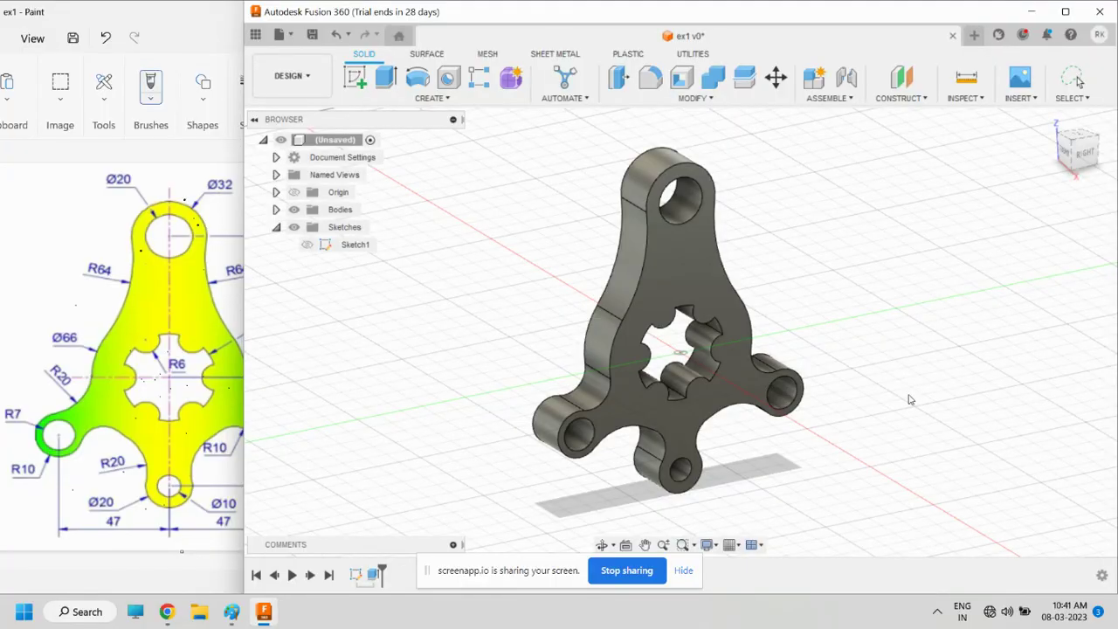
Create a new drawing from ex1 with Full Assembly, new drawing, ISO standard, mm units and A3 sheet
click(289, 36)
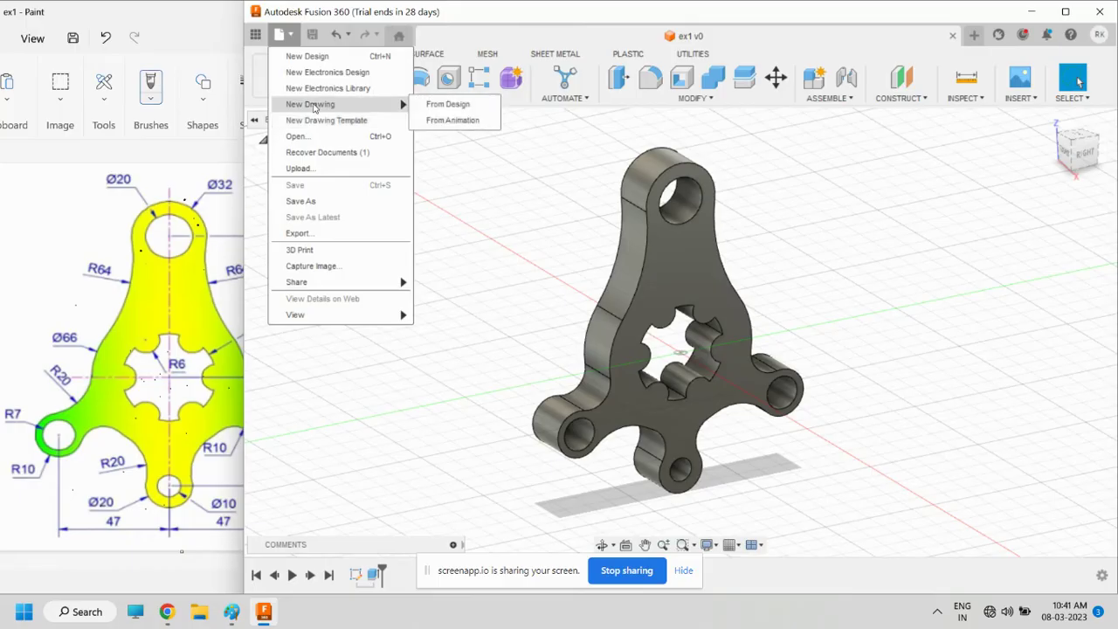
mouse_move(311, 104)
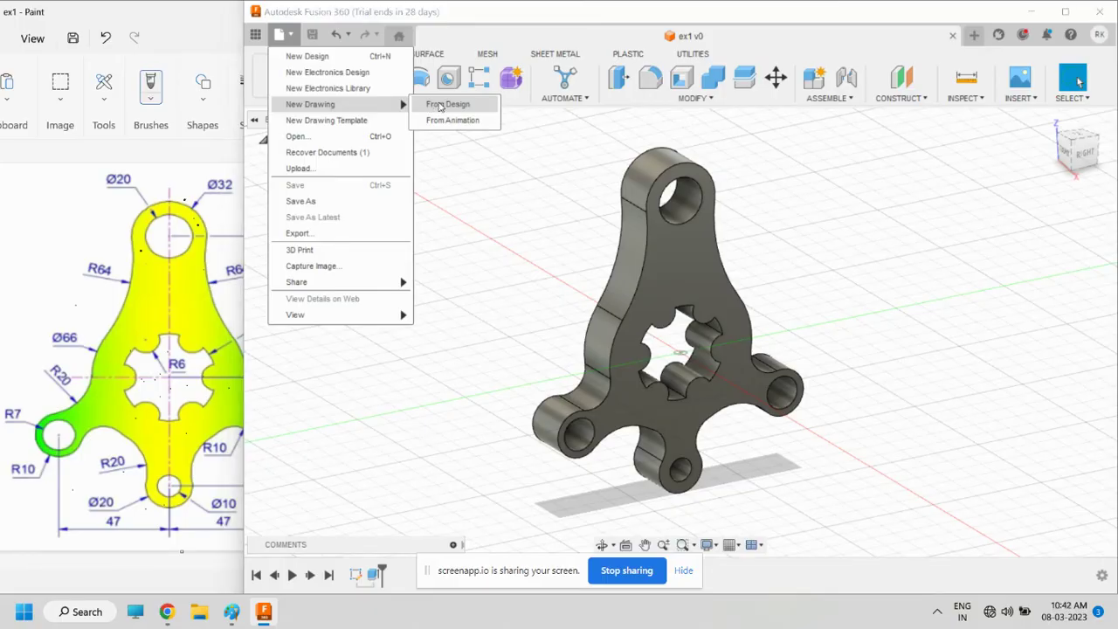
click(441, 107)
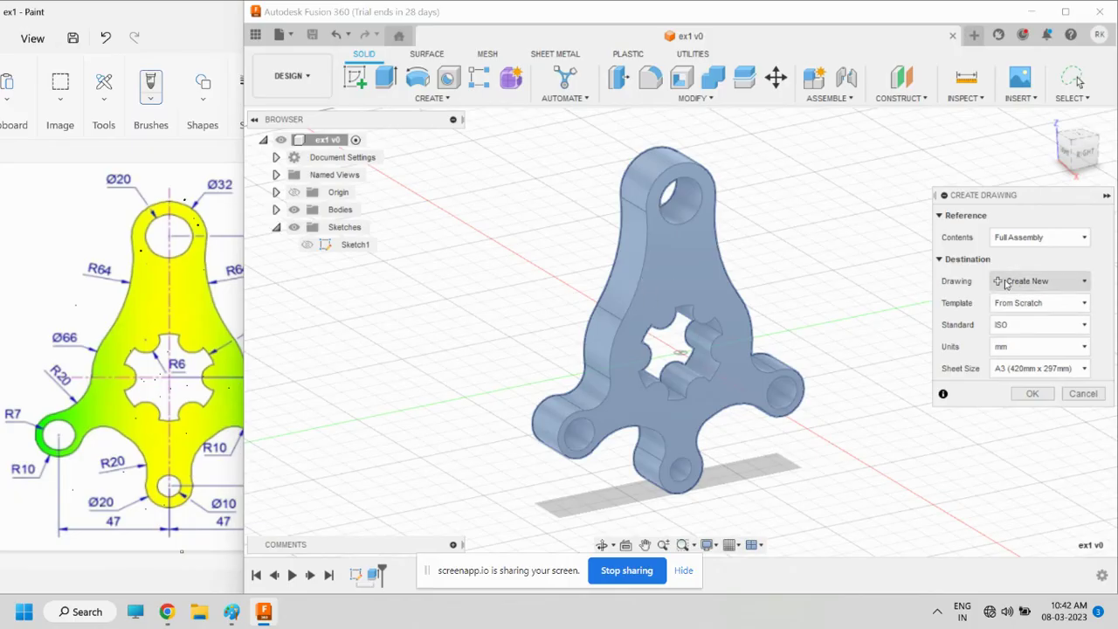
click(1034, 237)
click(1023, 249)
click(1027, 285)
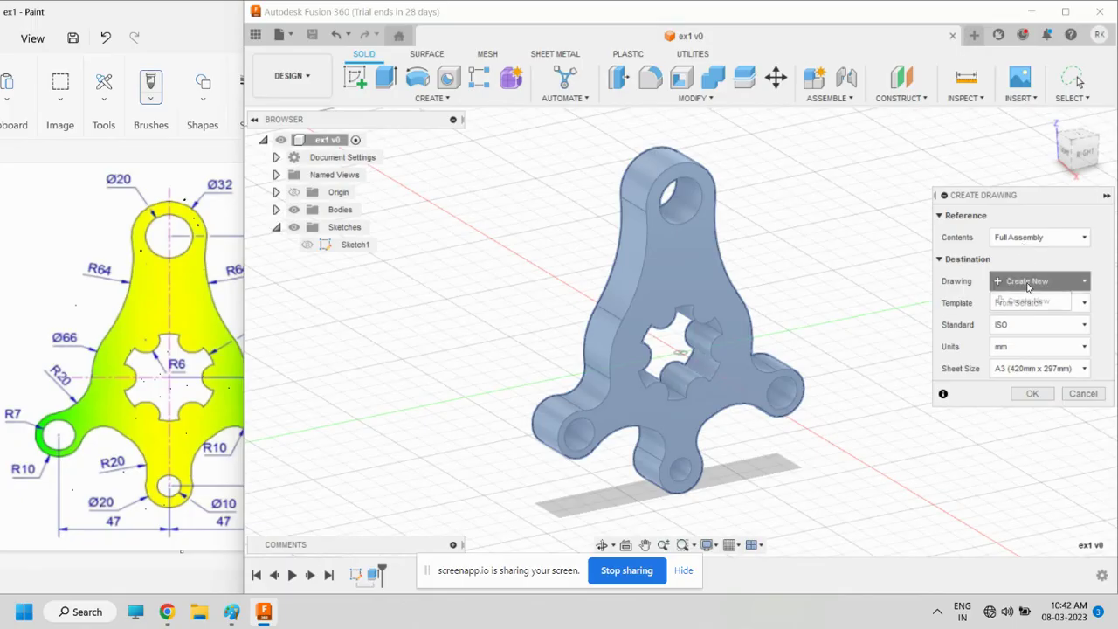
click(1026, 299)
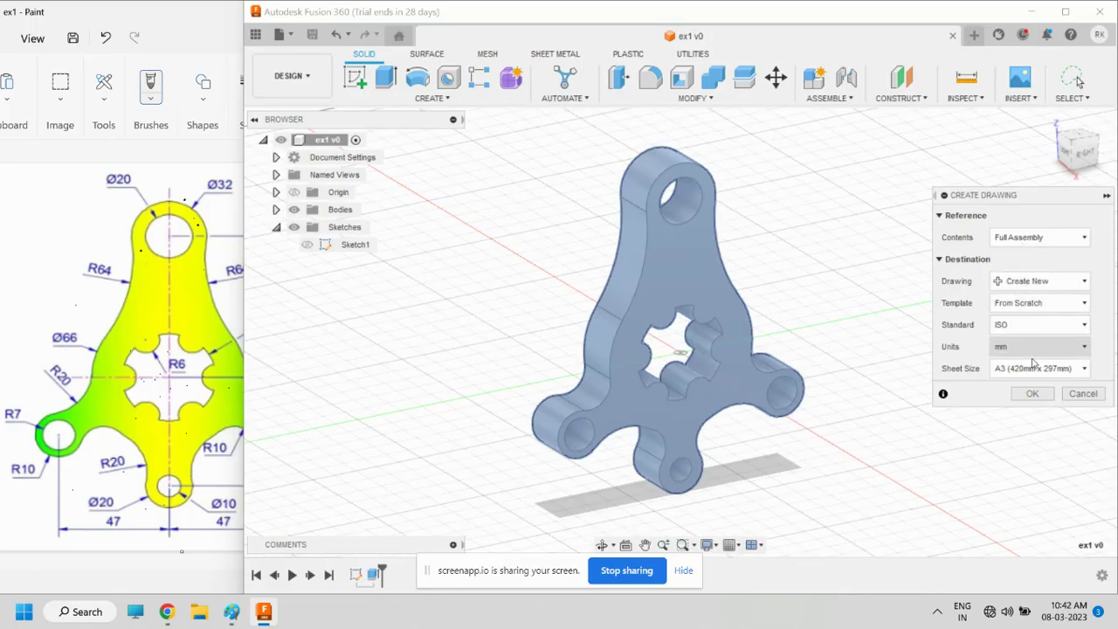
click(1033, 393)
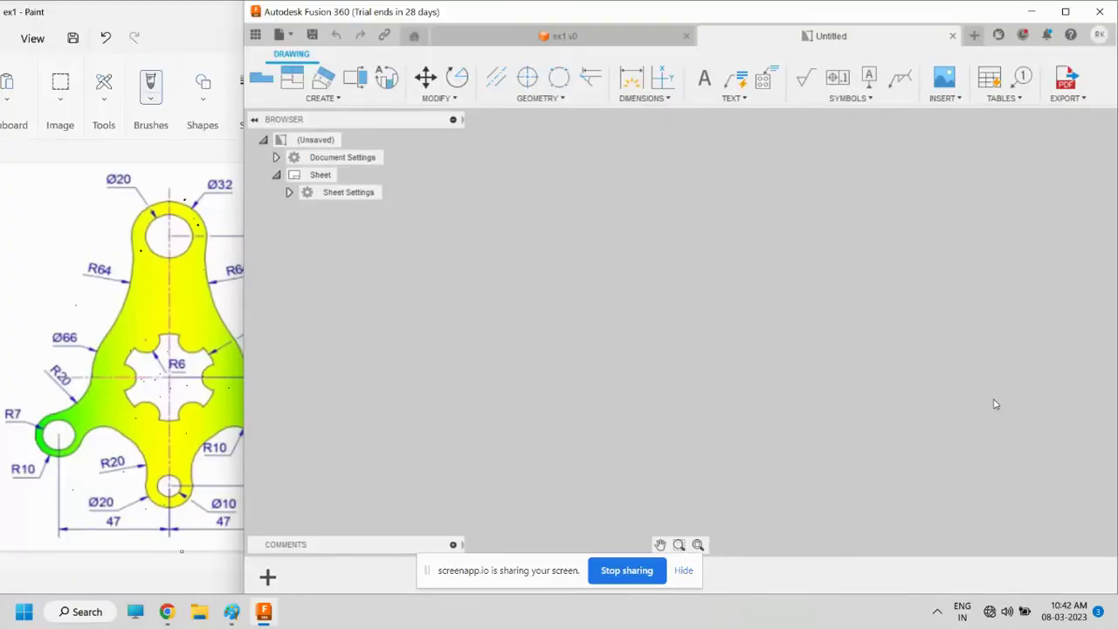
Maximize the window and place the Front base view at 1:2 in the sheet's upper left
click(1065, 11)
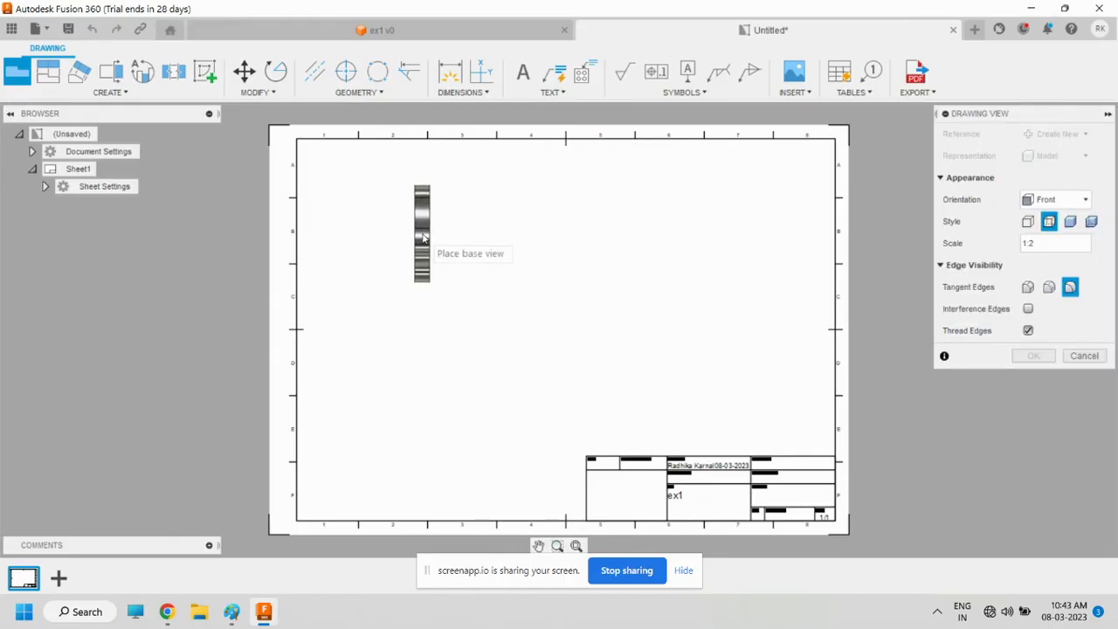
click(422, 236)
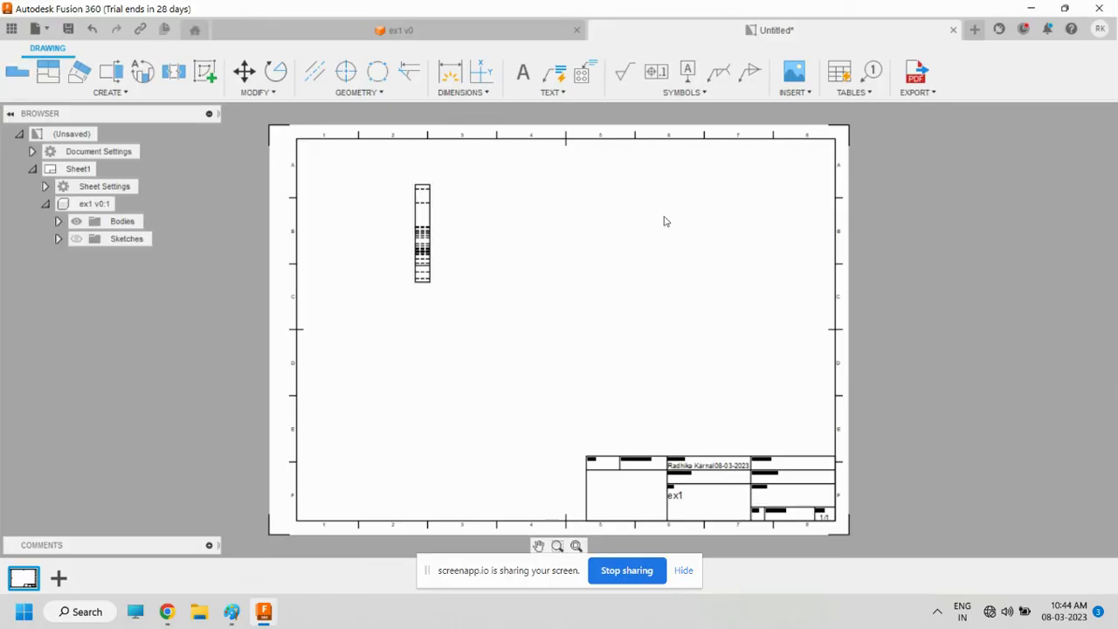
Project top, side and isometric views from the front view, then open the title block for editing
click(62, 76)
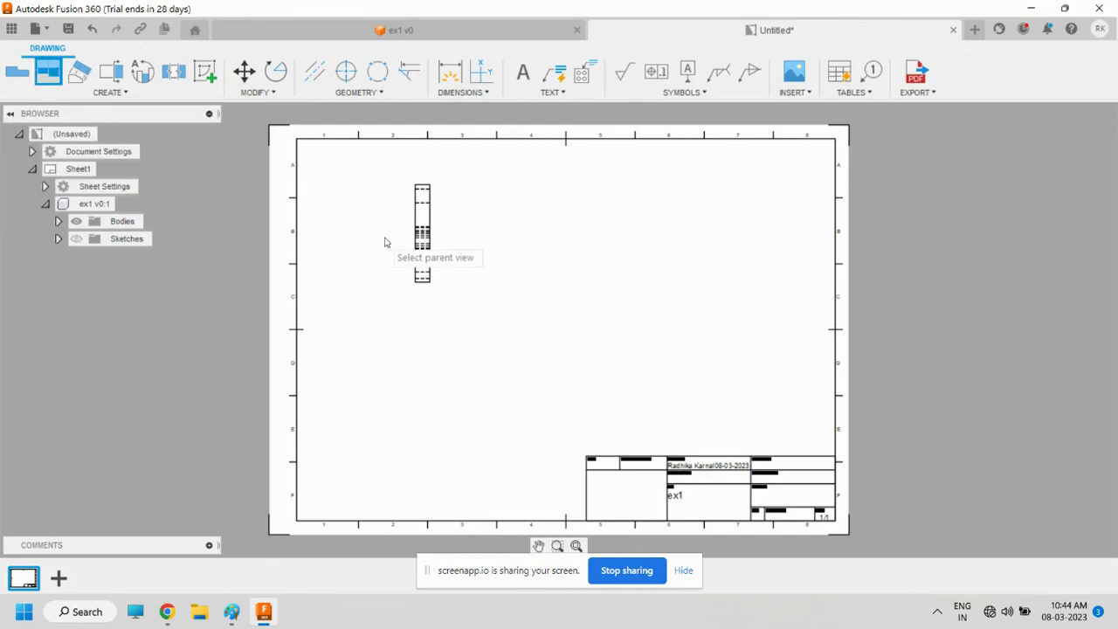
click(421, 231)
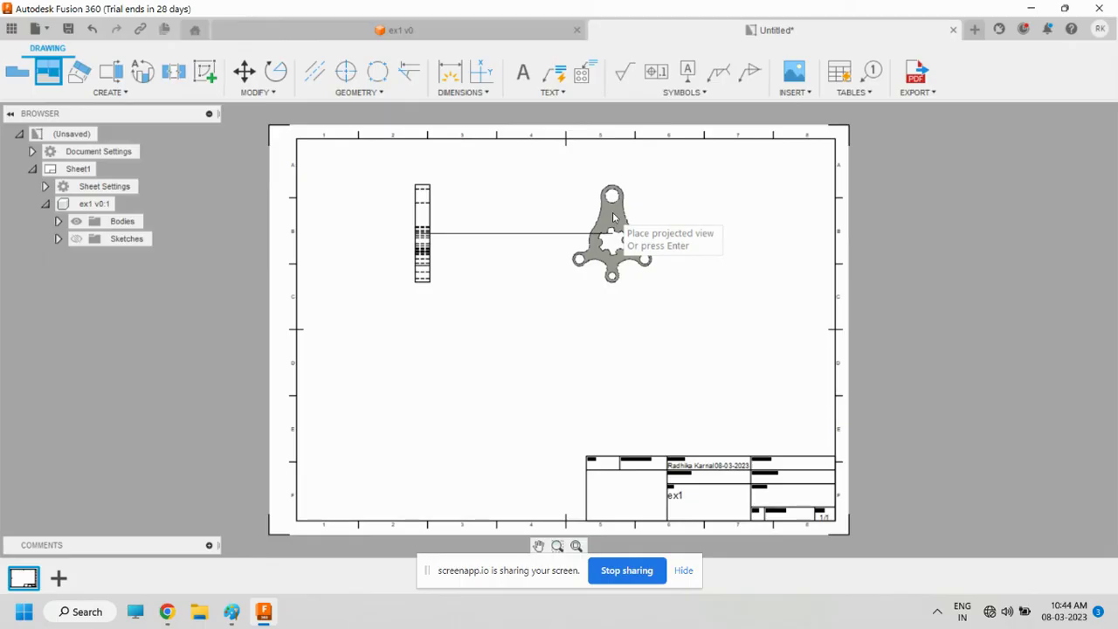
click(613, 216)
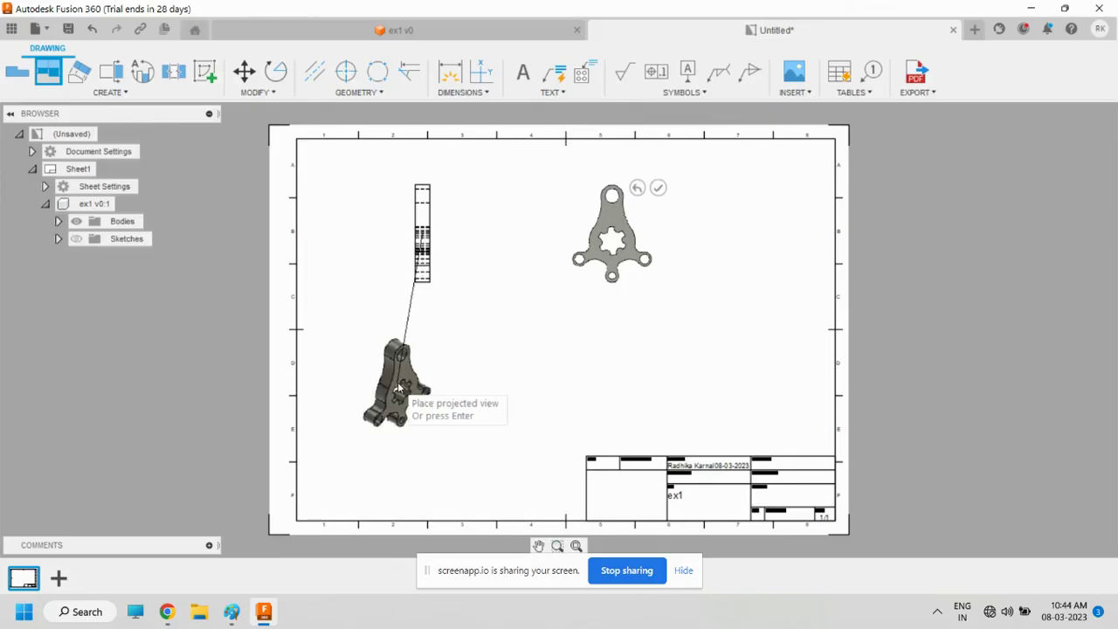
click(422, 386)
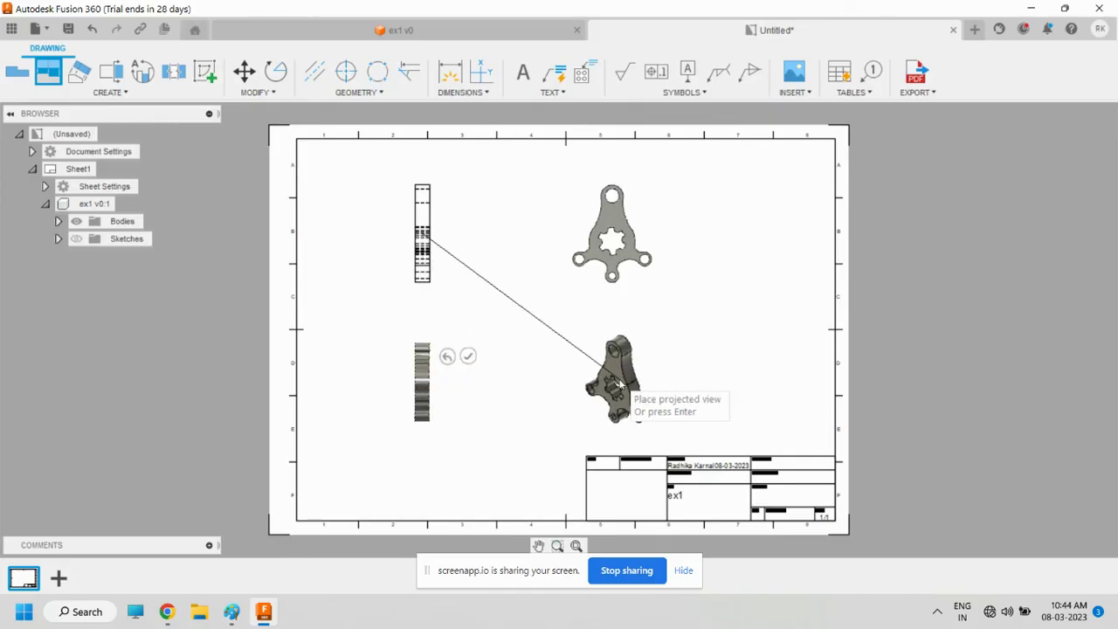
click(618, 383)
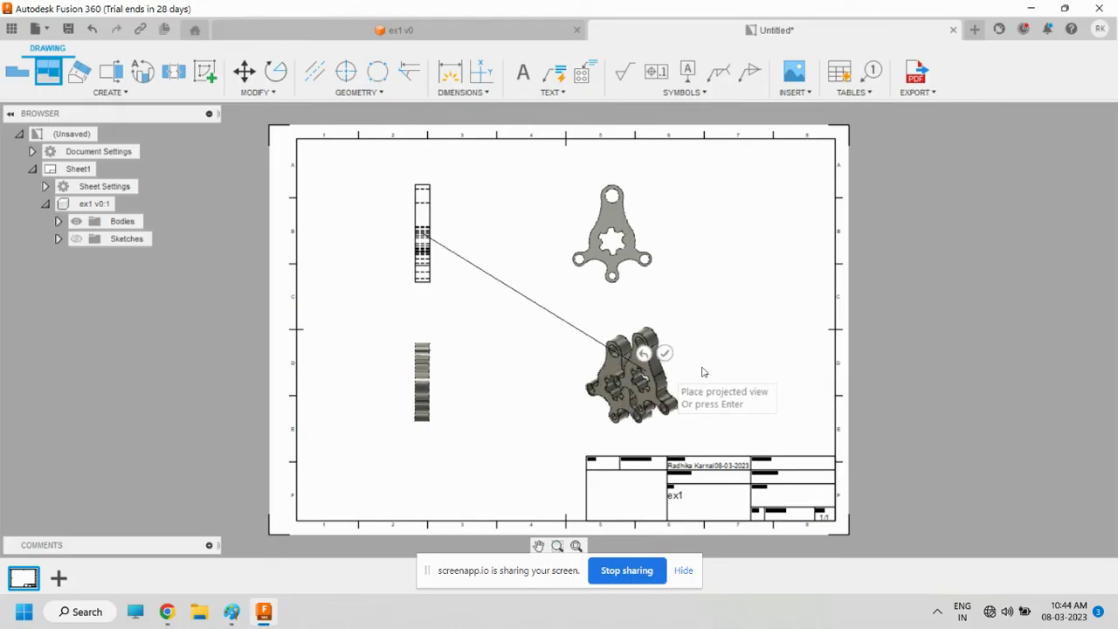
key(Return)
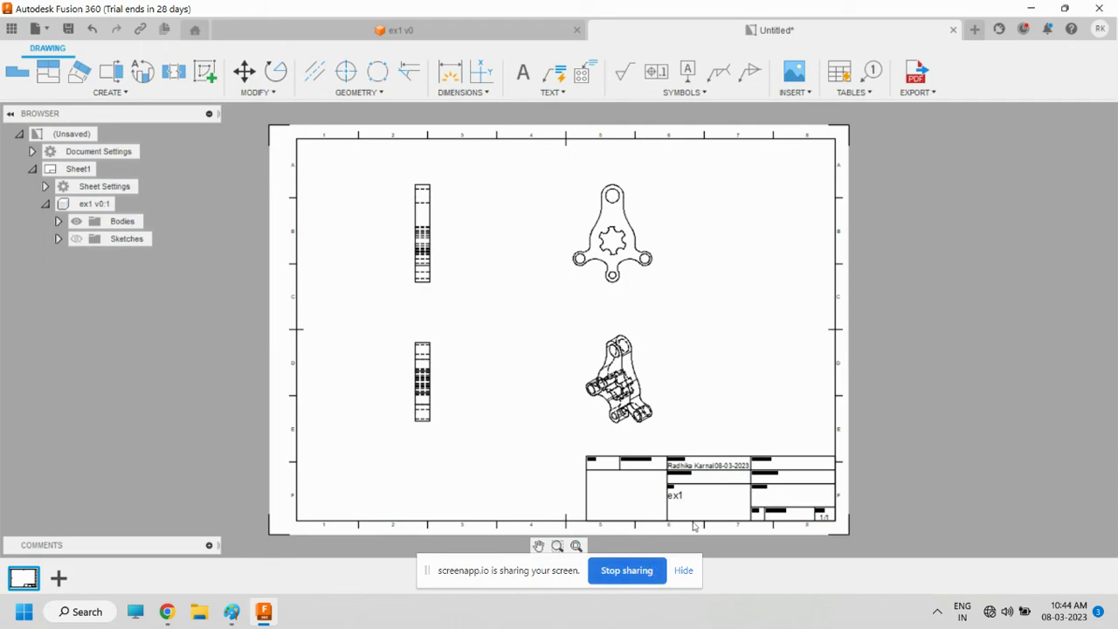
click(700, 467)
double_click(700, 467)
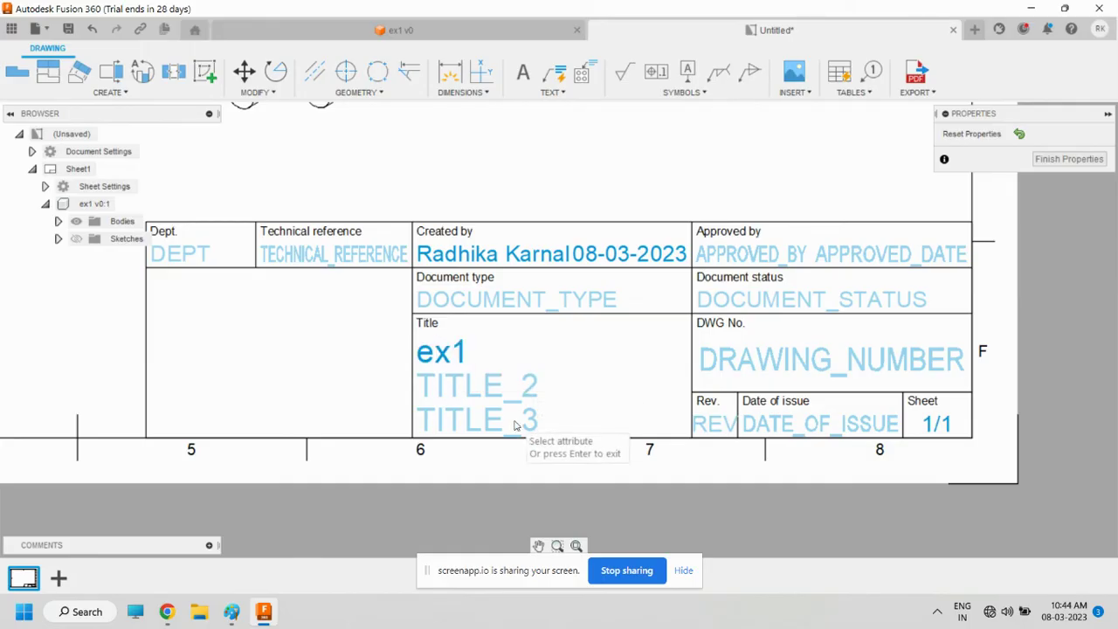
Edit the title block's Document type, Approved by and DWG No. fields, then fit the whole sheet in view
click(512, 299)
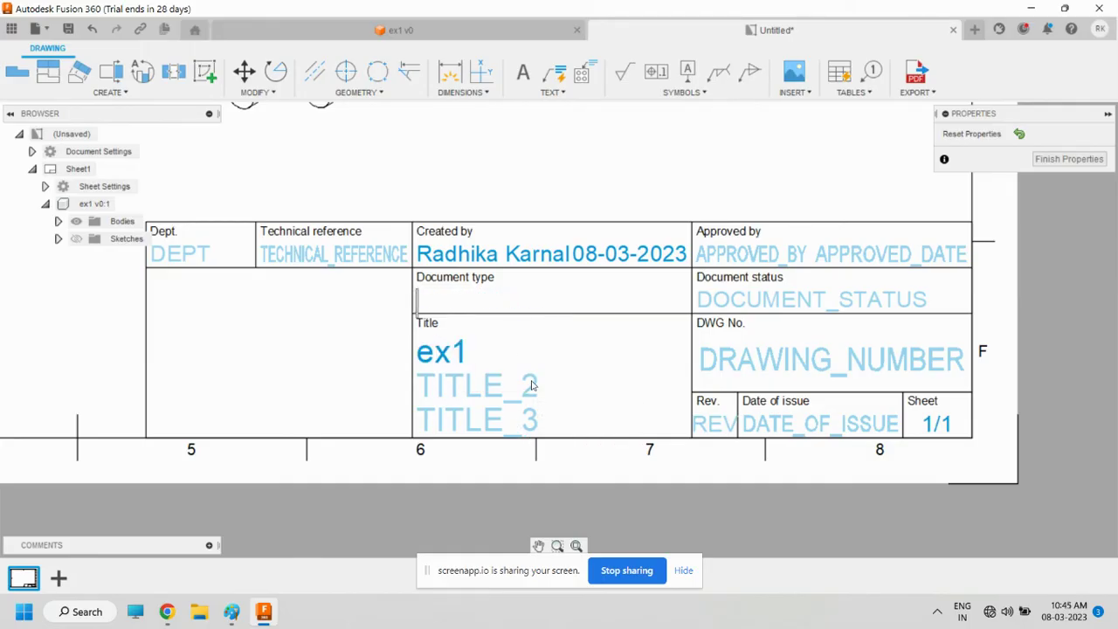
key(Escape)
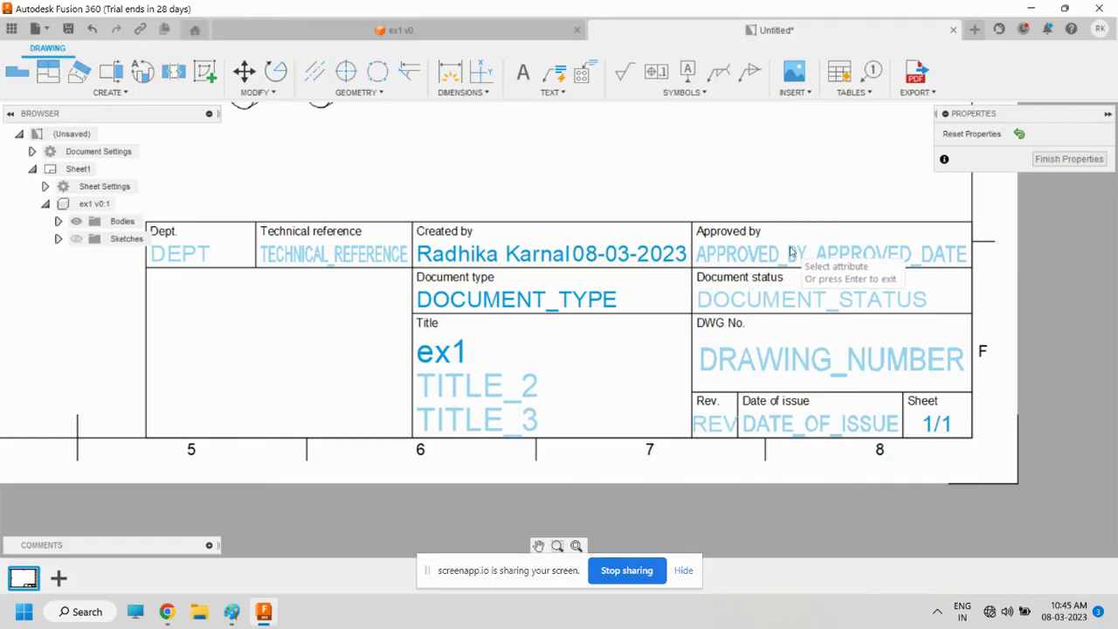
click(789, 254)
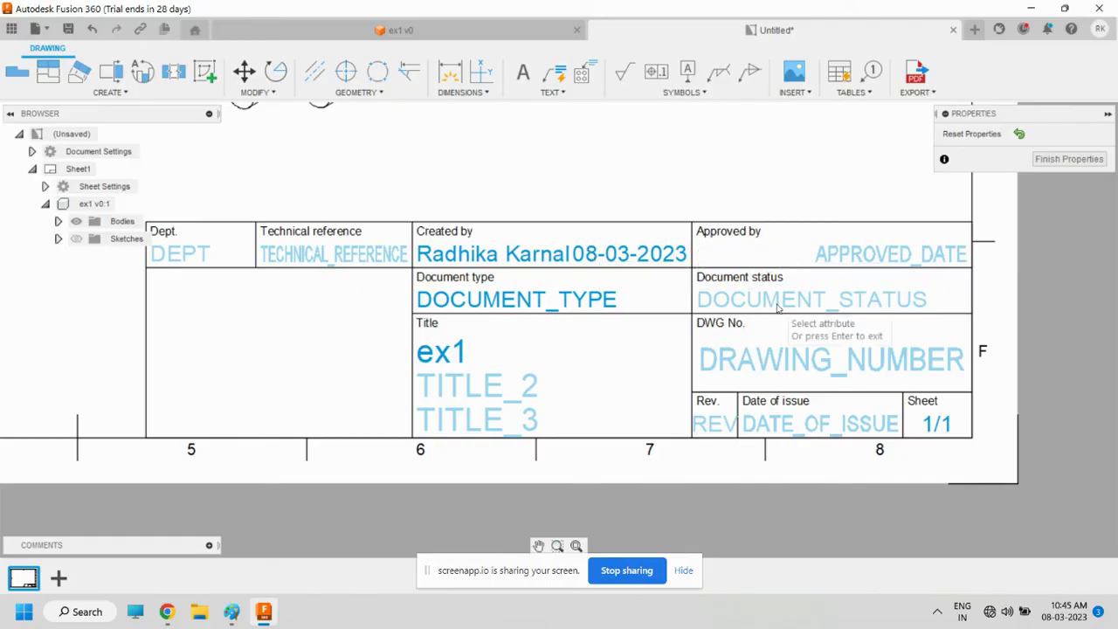
click(771, 362)
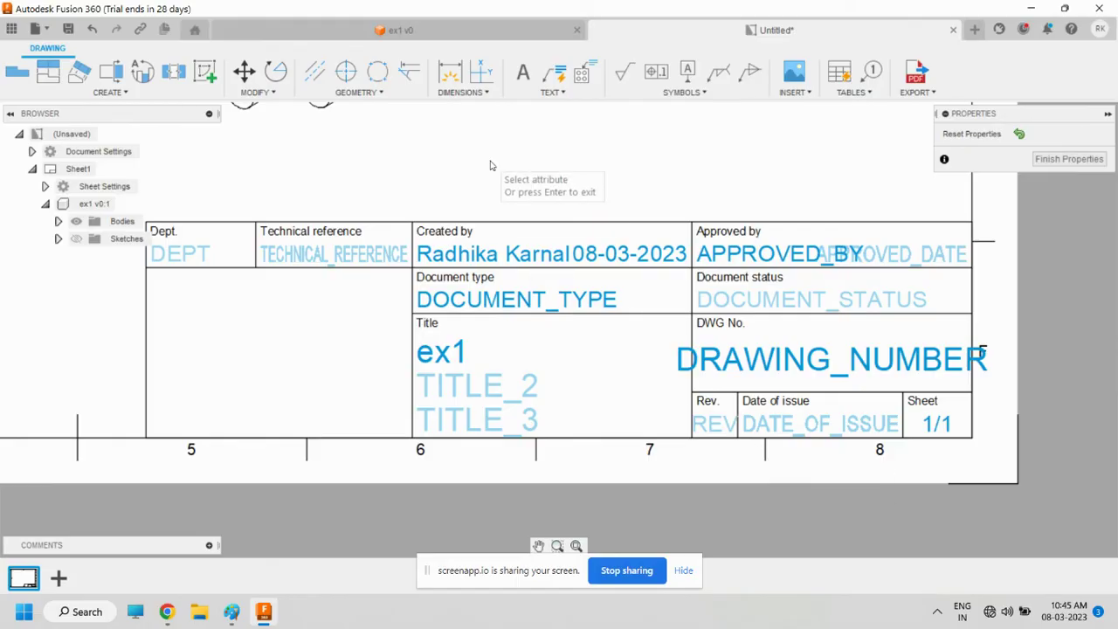
scroll(524, 350, down, 1)
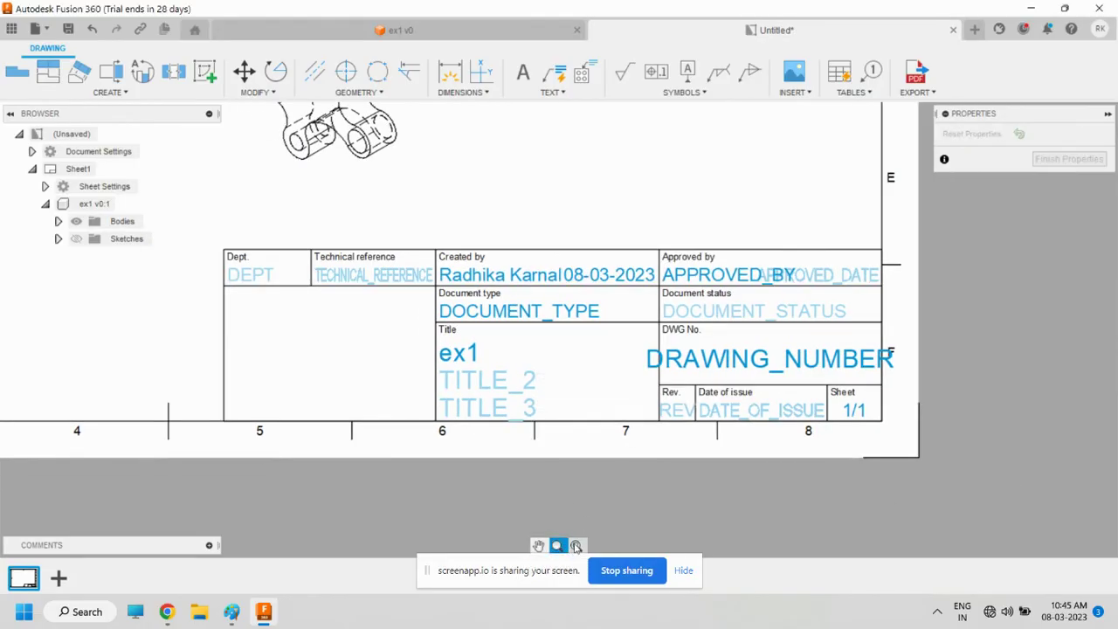
click(575, 546)
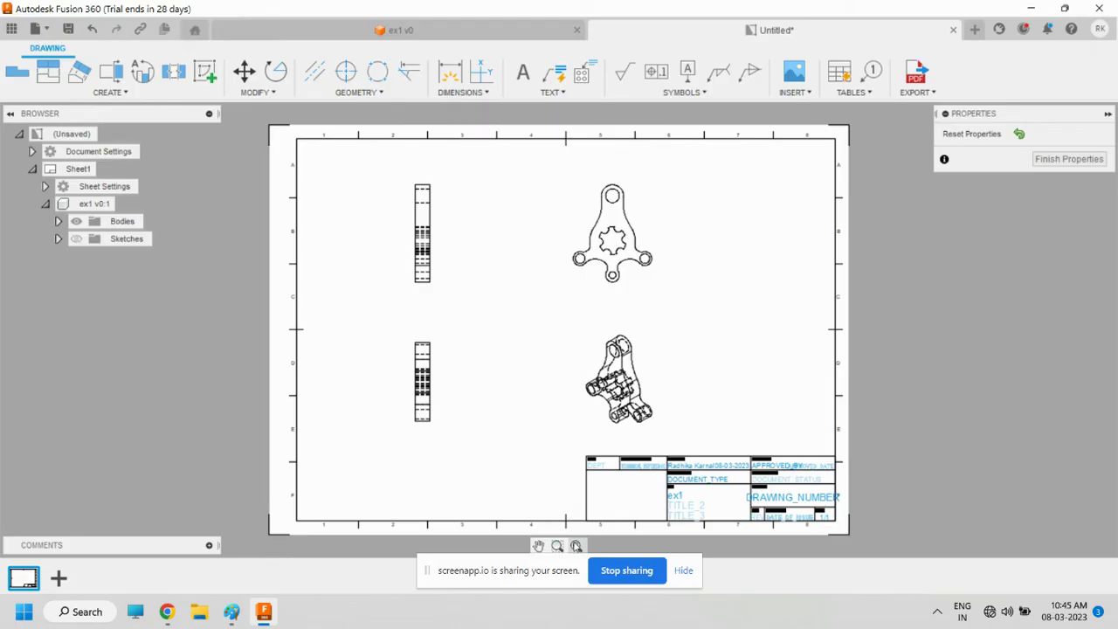
click(910, 79)
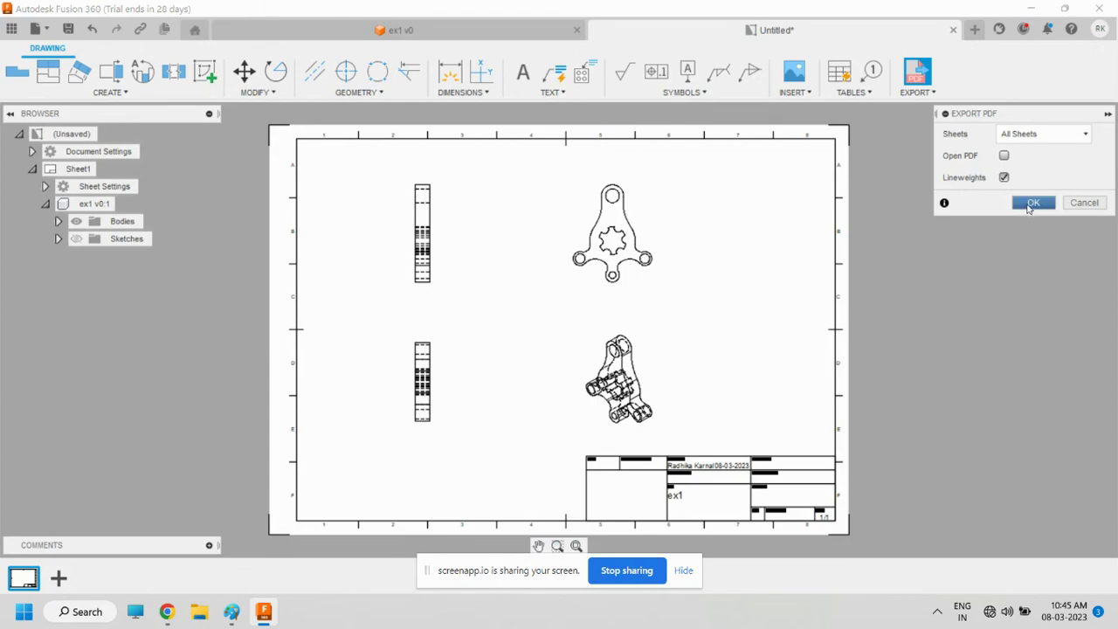
Export all sheets to a PDF named 'ex1' on the Desktop
click(1031, 203)
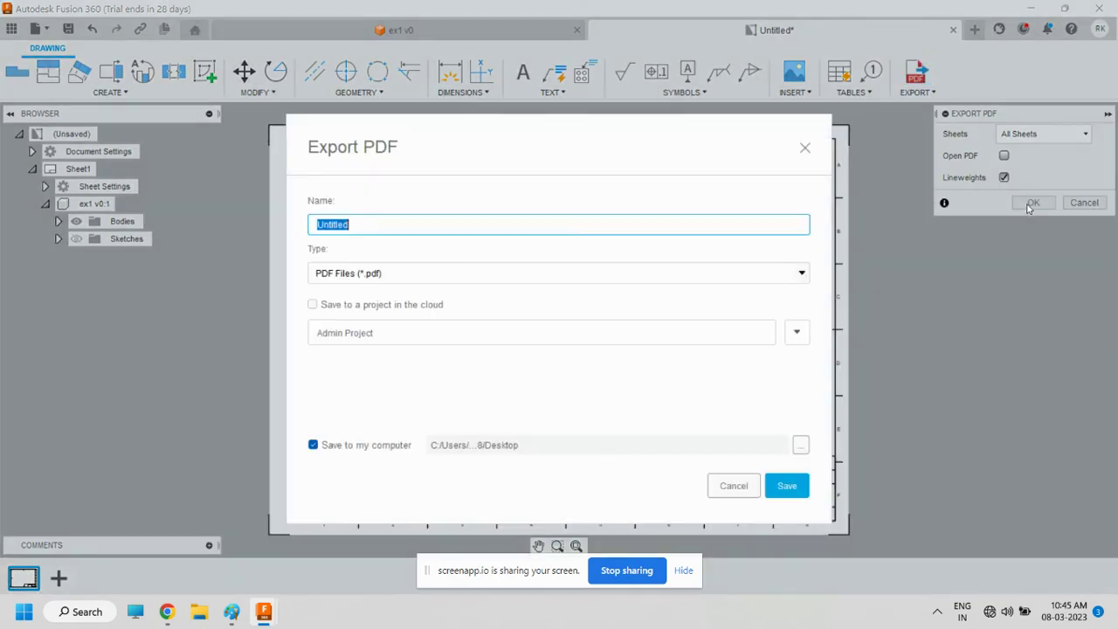
text(ex1)
click(787, 485)
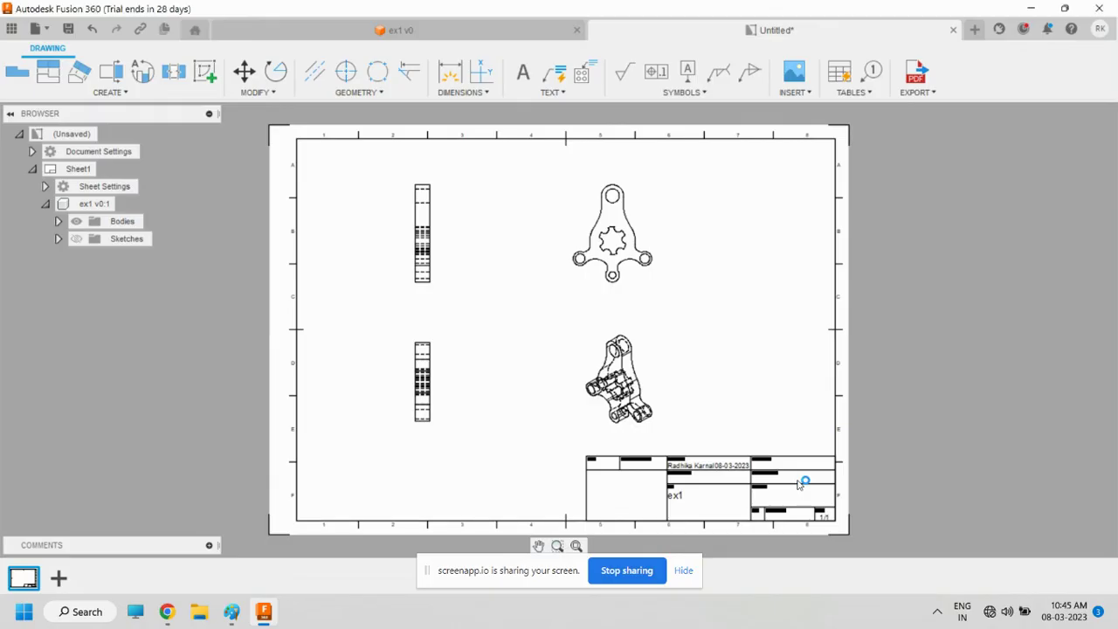